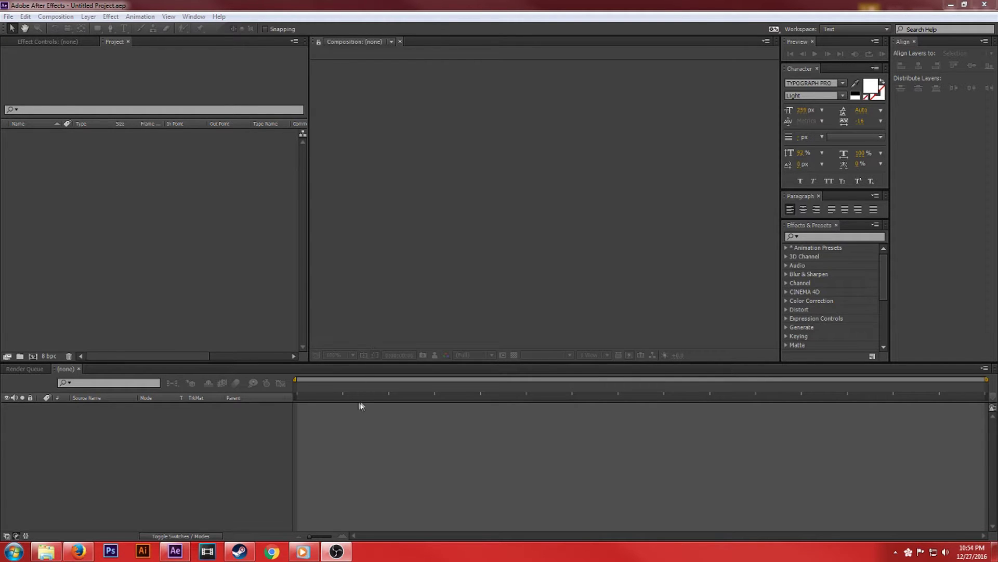
- Replay the finished red ARP intro from the start in Media Player, then close the player
left_click(307, 550)
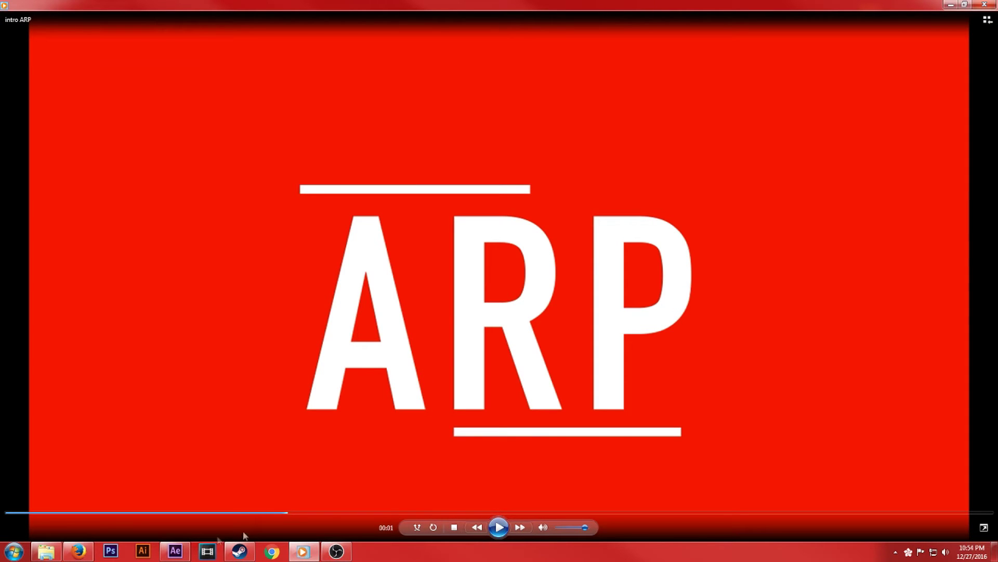
left_click_drag(289, 513, 31, 524)
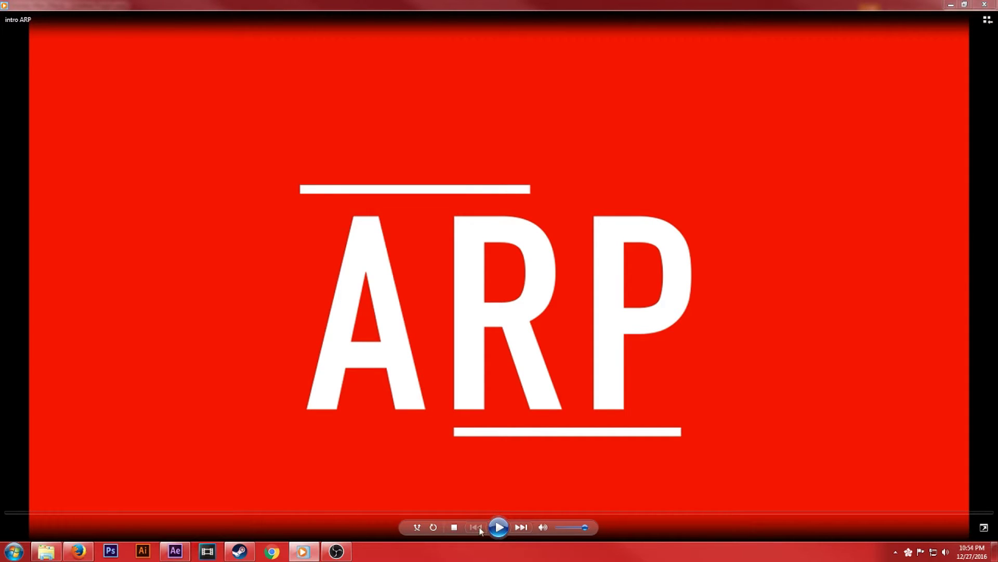
left_click(498, 527)
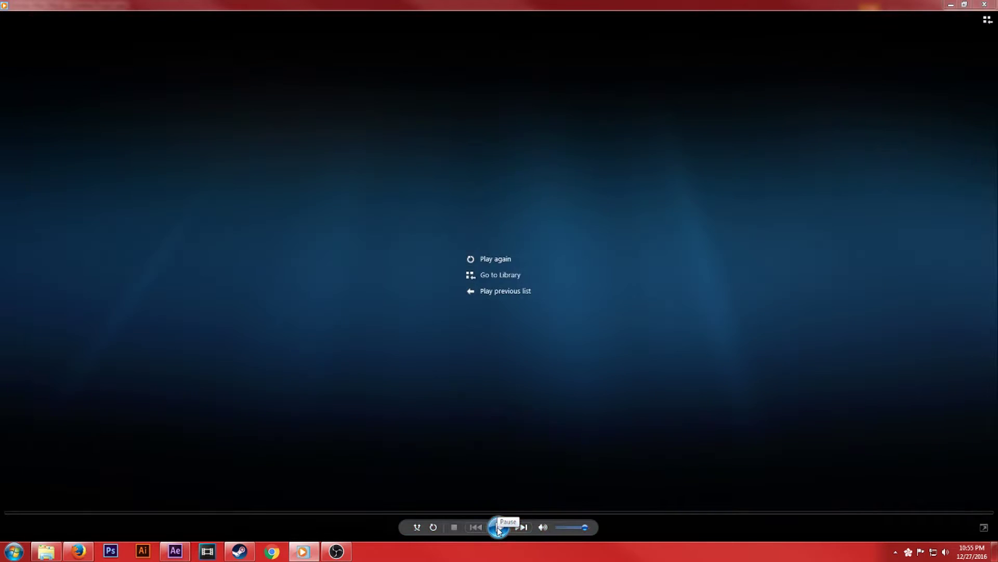
left_click(498, 527)
left_click(951, 5)
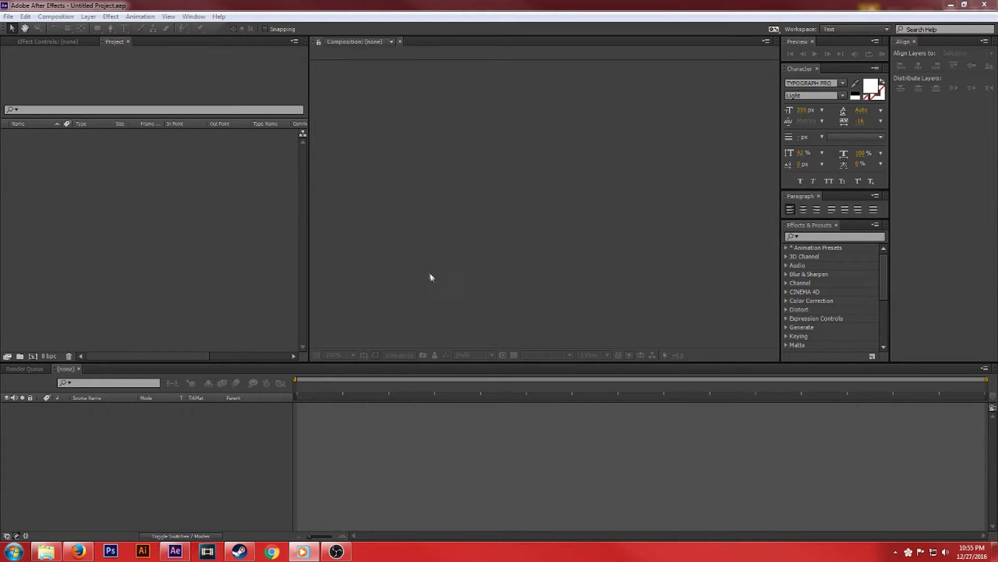
left_click(67, 20)
- Create a red 1280×720, 29.97 fps, 5-second composition named Intro
left_click(86, 25)
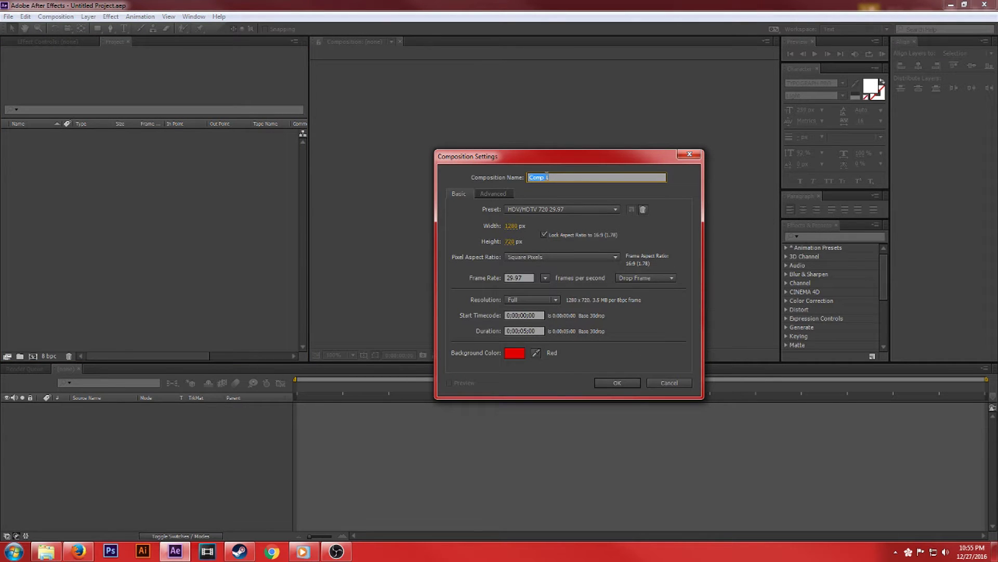
key("BackSpace")
key("Return")
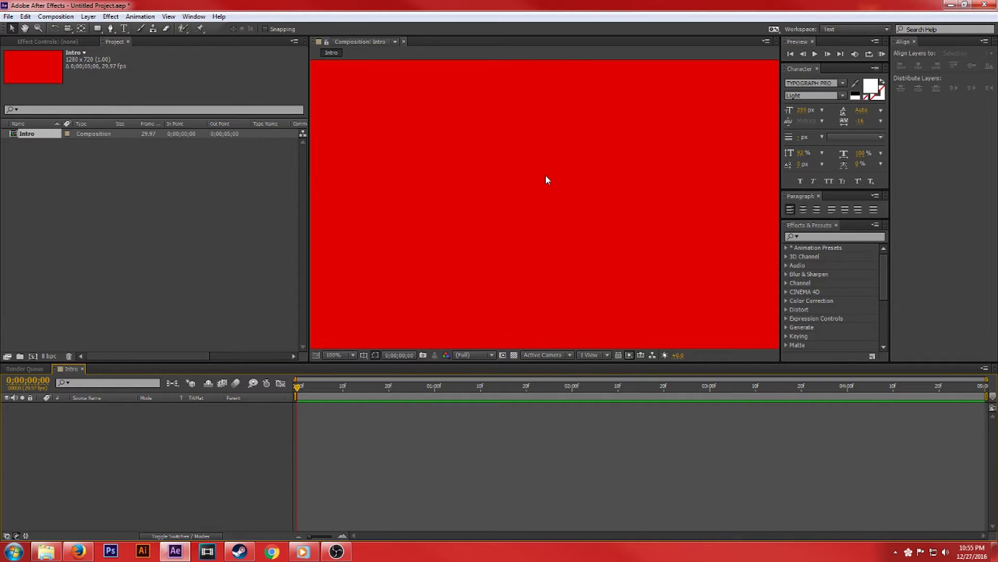
- Add white ARP text and centre it vertically and horizontally in the composition
left_click(123, 28)
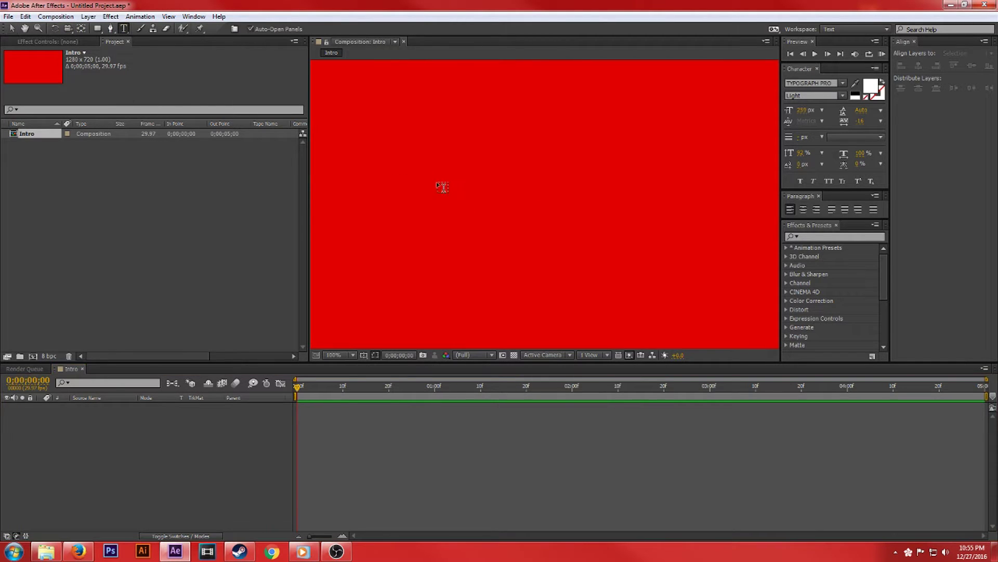
left_click(466, 198)
type("ARP")
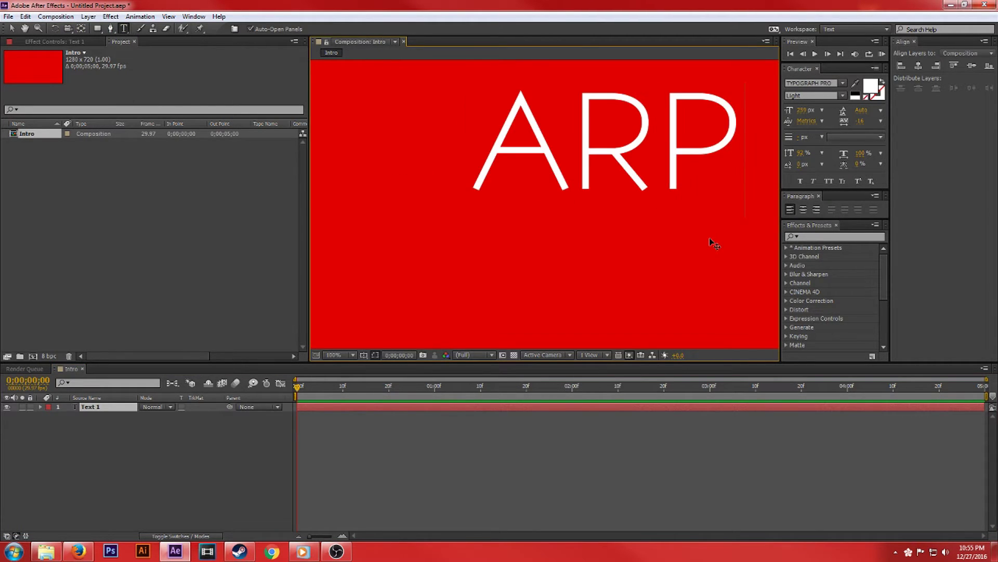
scroll(709, 205, "down", 2)
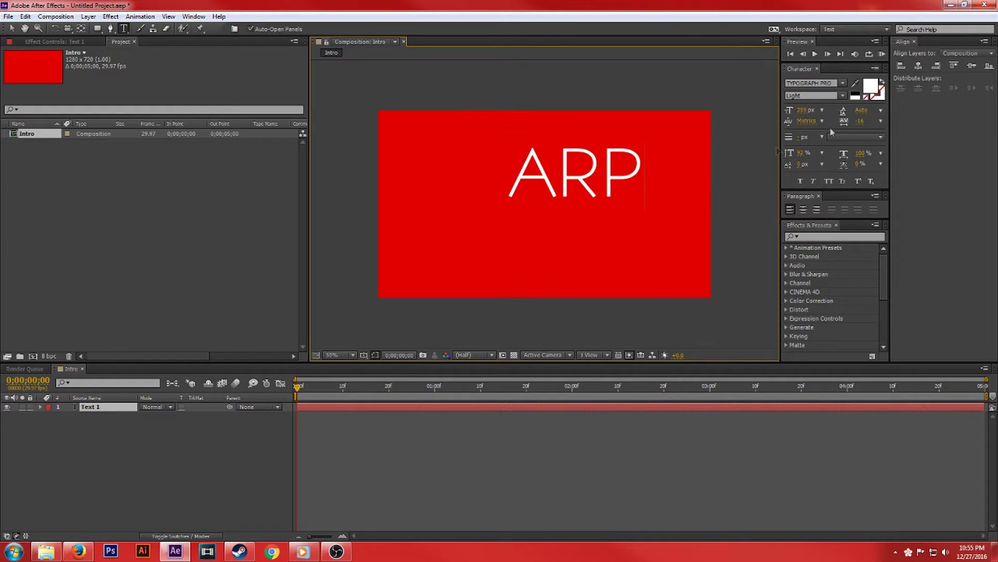
left_click(969, 67)
left_click(919, 66)
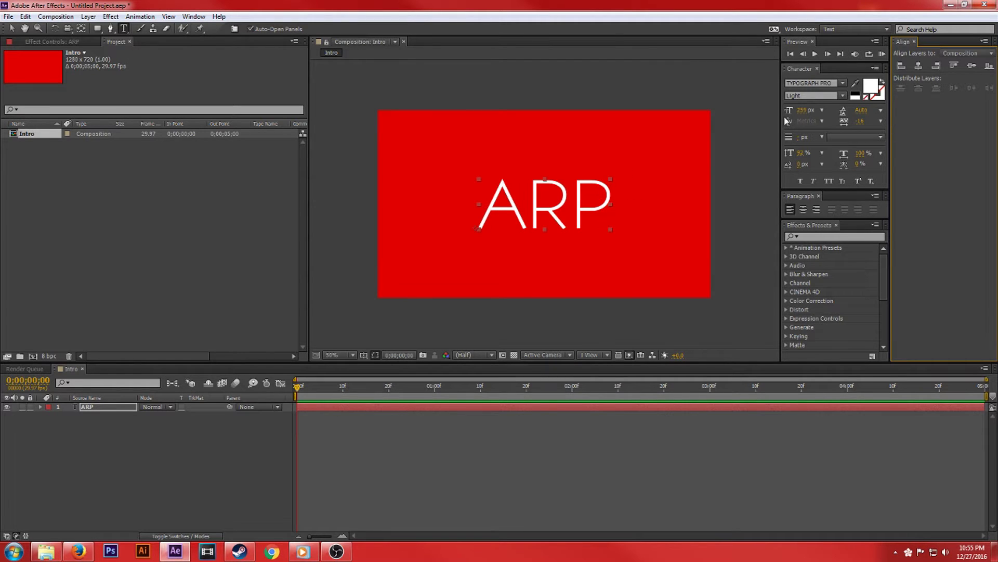
- Enlarge the ARP font size and re-centre the text on the composition
left_click(801, 110)
double_click(608, 190)
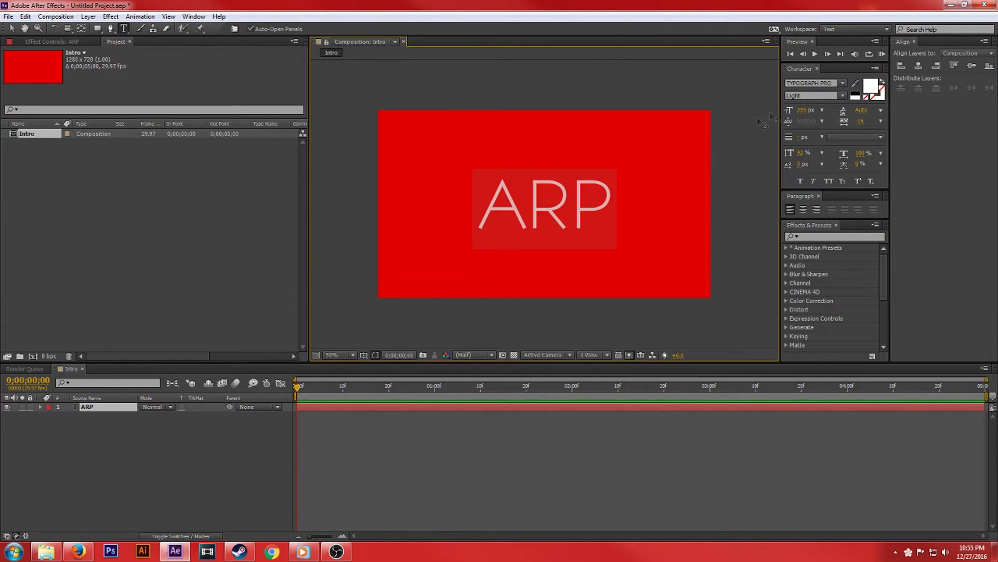
left_click_drag(803, 110, 821, 111)
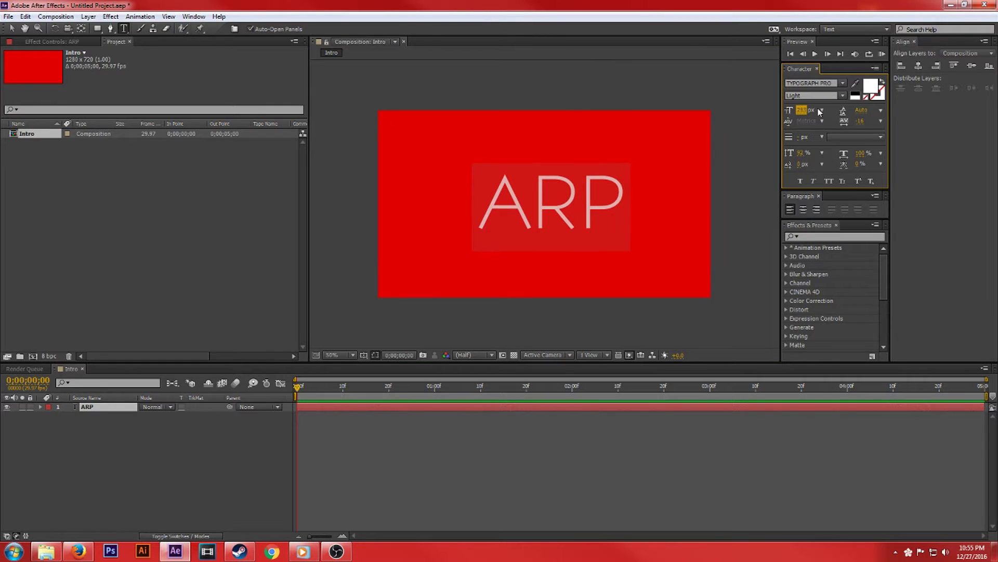
left_click(971, 65)
left_click(919, 66)
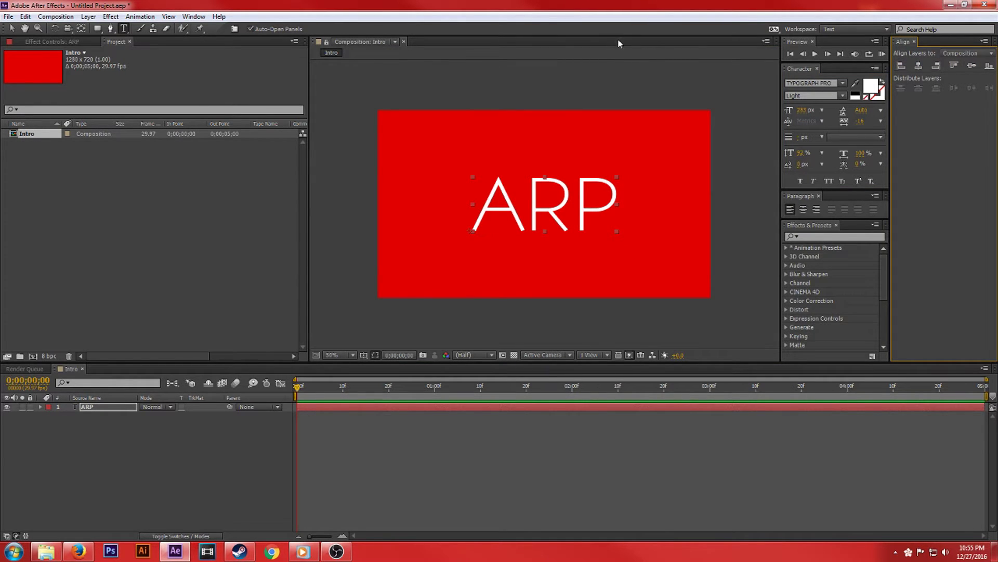
- Delete the stray empty text layer and view the composition at 100%
left_click(184, 17)
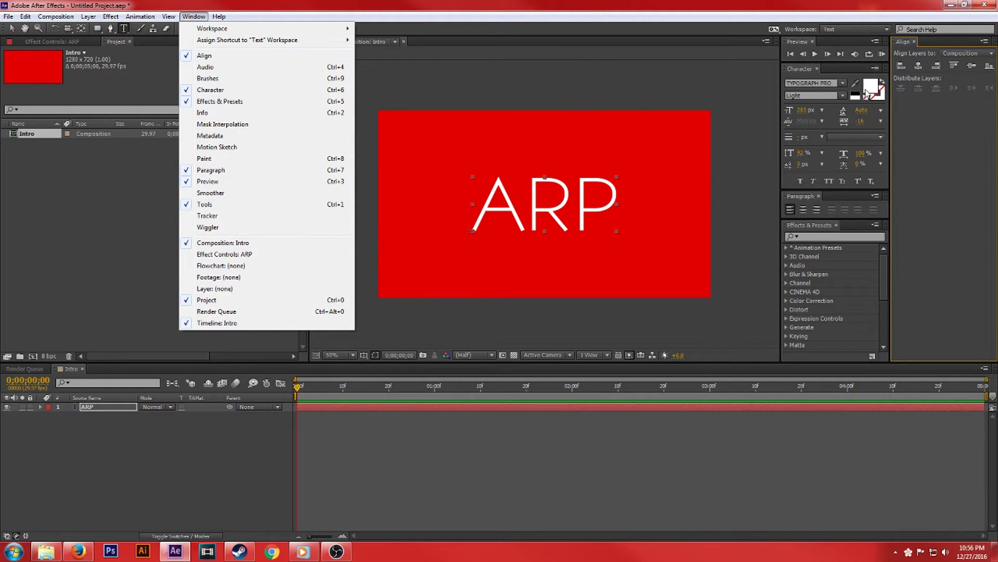
left_click(594, 78)
left_click(591, 77)
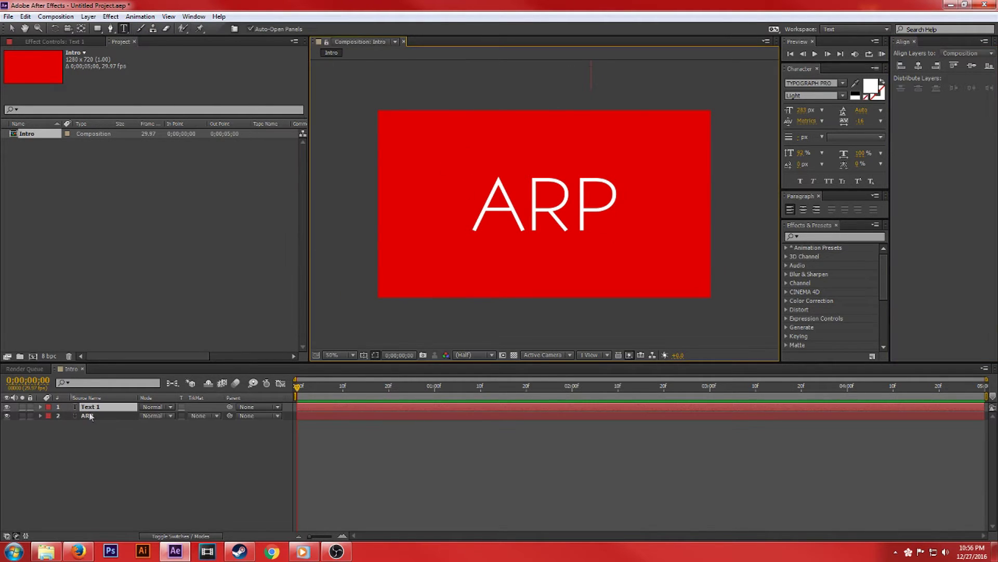
left_click(109, 412)
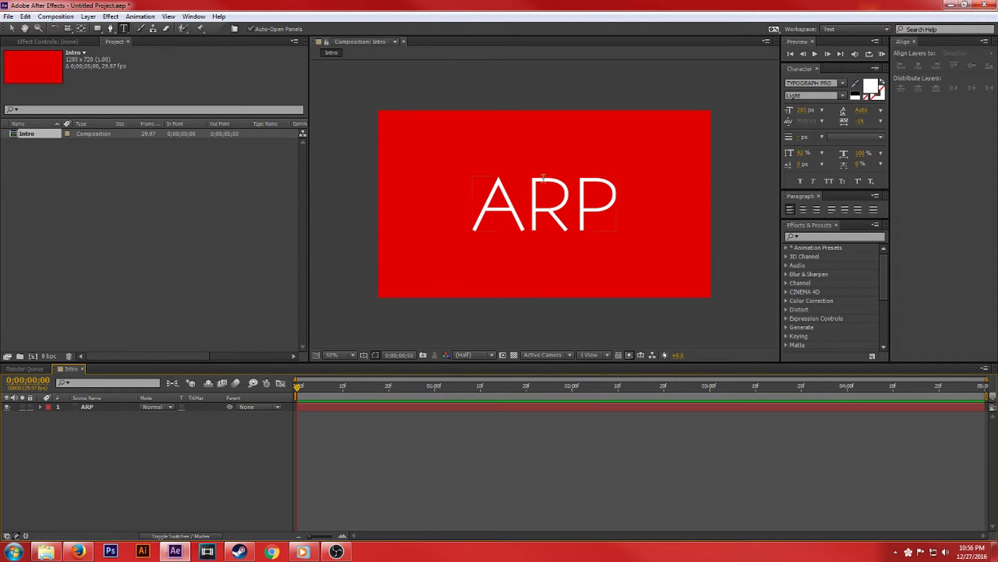
key("period")
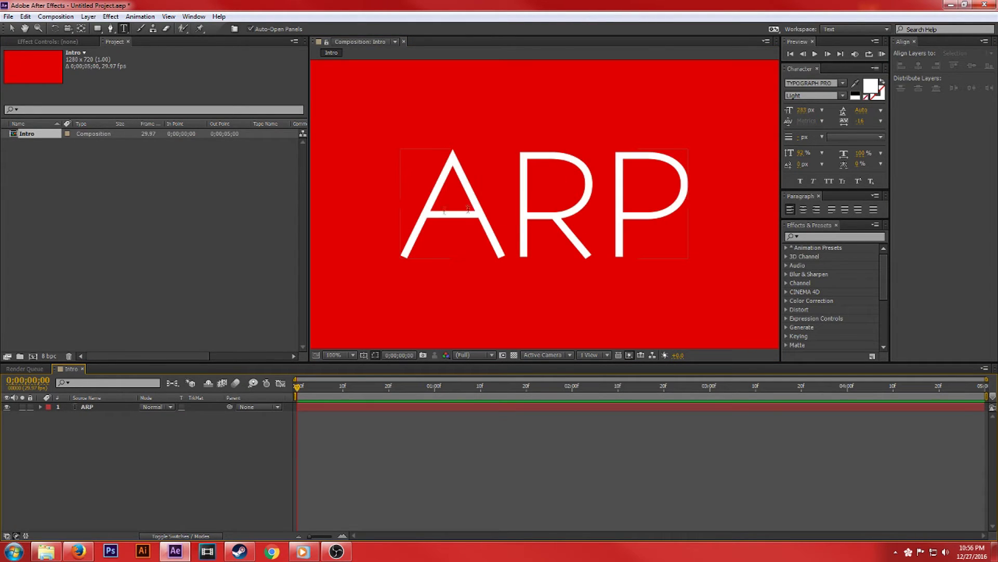
- Draw rectangular Mask 1 around the ARP text on its selected layer
left_click(97, 28)
left_click(108, 408)
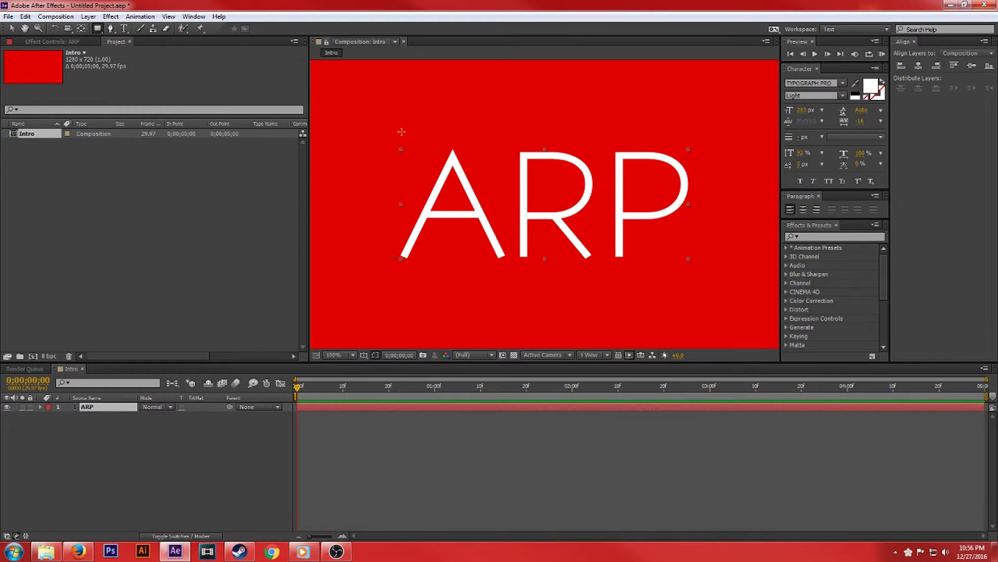
mouse_move(384, 130)
left_mouse_down()
mouse_move(728, 283)
mouse_move(718, 271)
left_mouse_up()
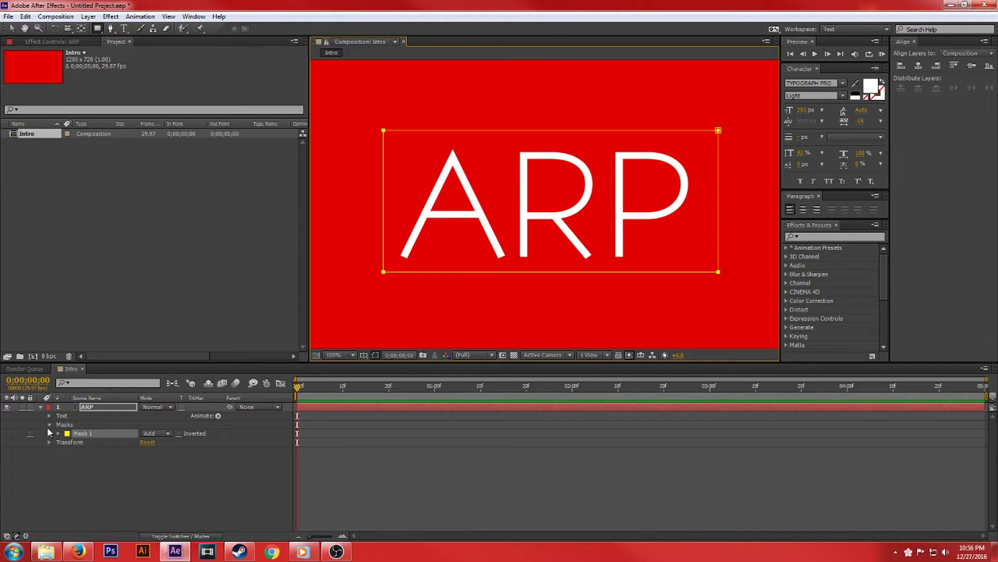
- Set a Mask 1 path keyframe at 0;00;00;20, then return to frame 0
left_click(59, 433)
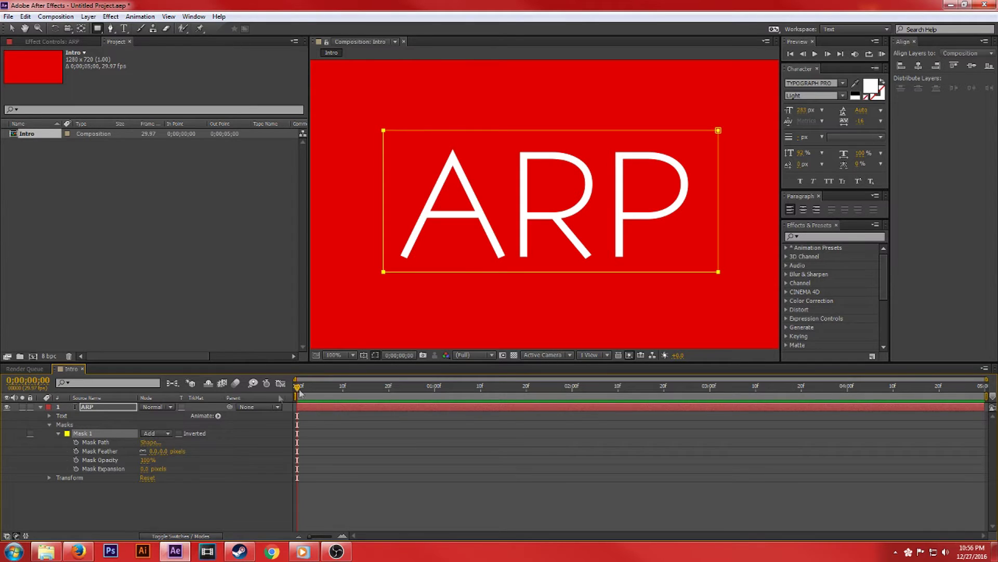
left_click_drag(299, 391, 390, 403)
left_click(76, 443)
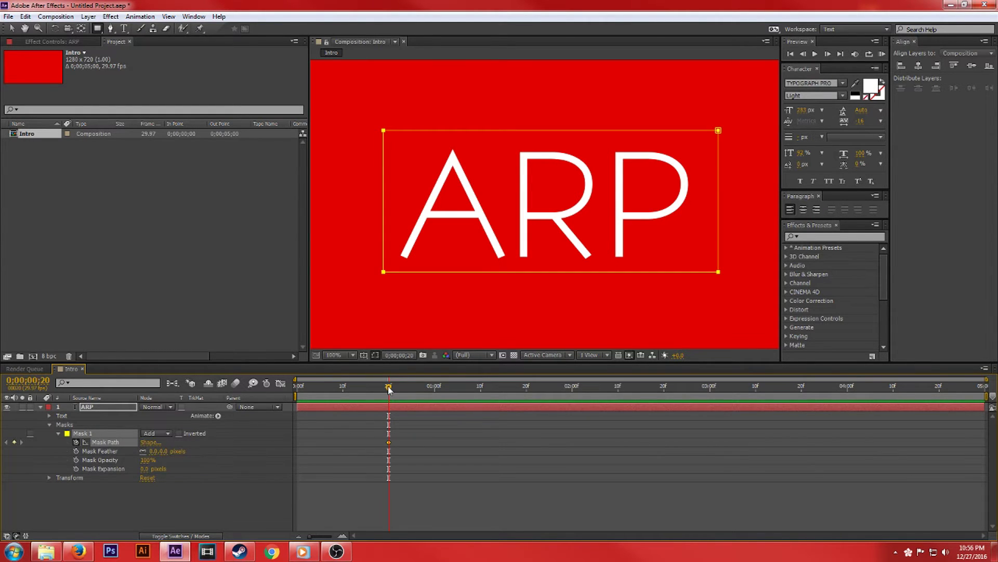
left_click_drag(389, 390, 259, 399)
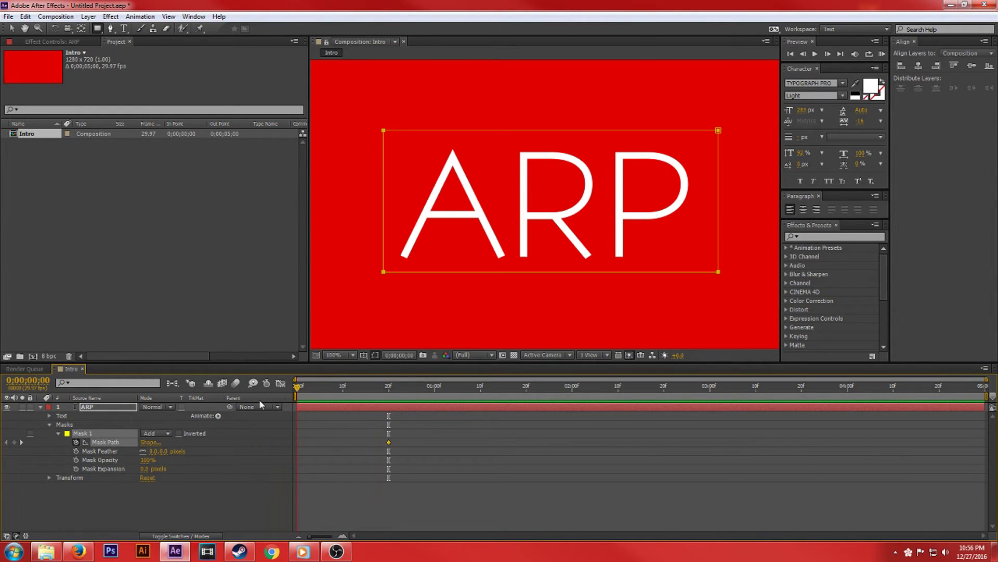
- At frame 0, collapse the mask's right corners to its left edge and preview the wipe
left_click(101, 411)
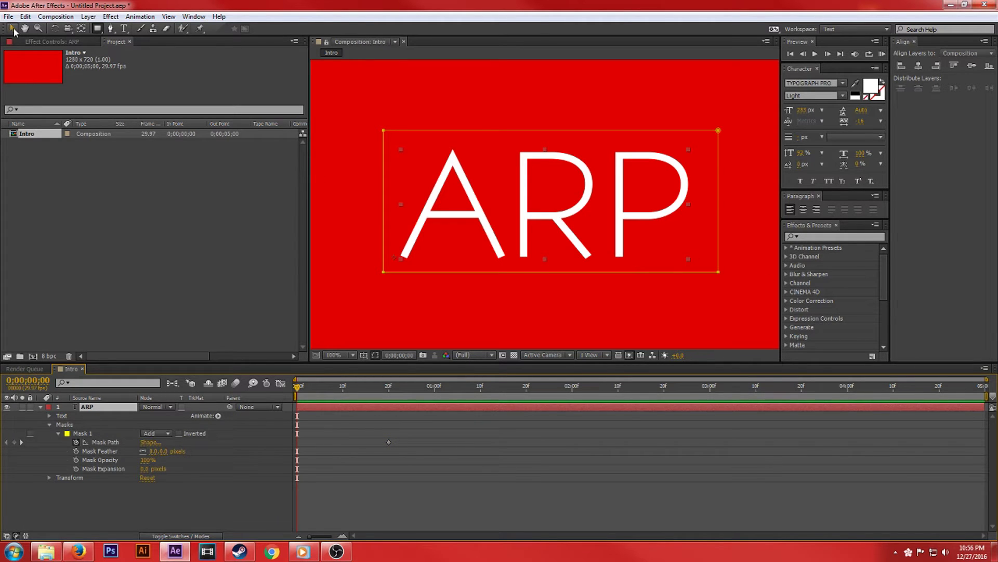
left_click(12, 29)
left_click_drag(718, 271, 385, 274)
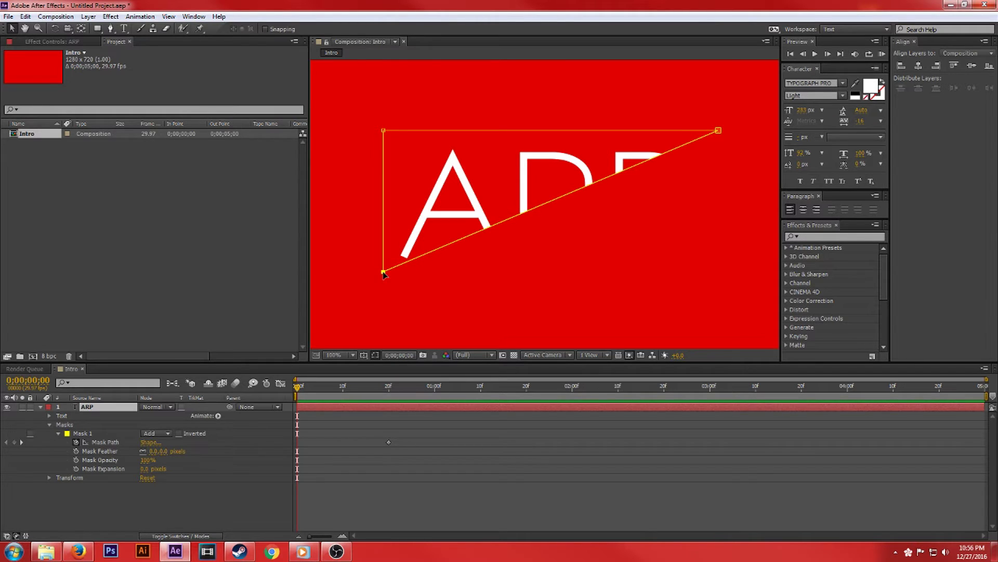
left_click_drag(718, 130, 384, 131)
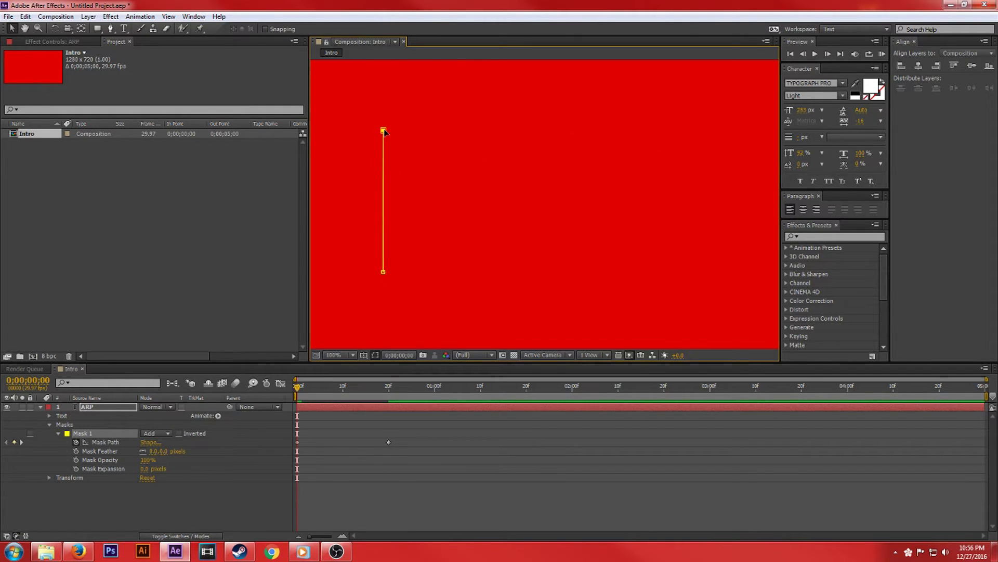
left_click_drag(300, 392, 260, 387)
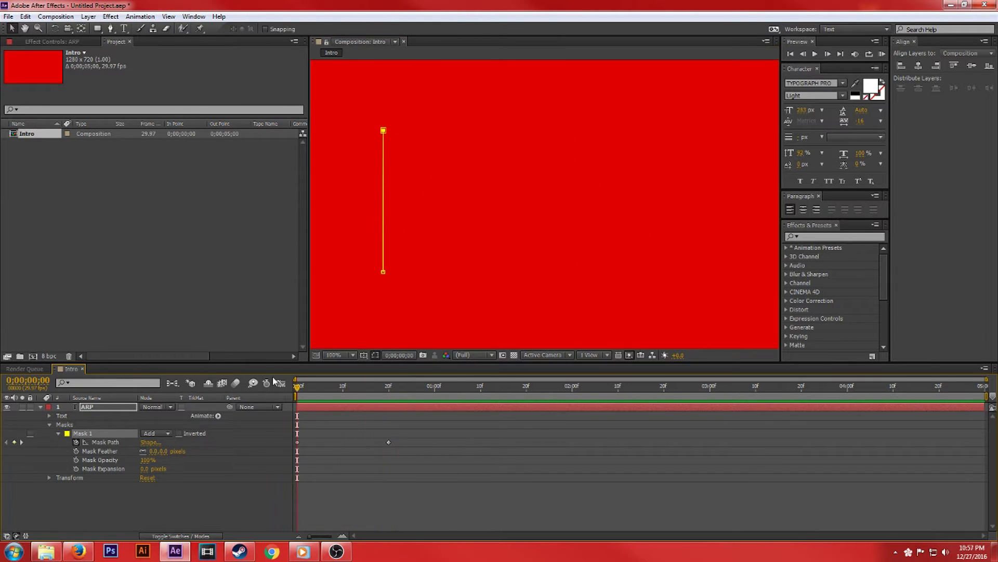
key("comma")
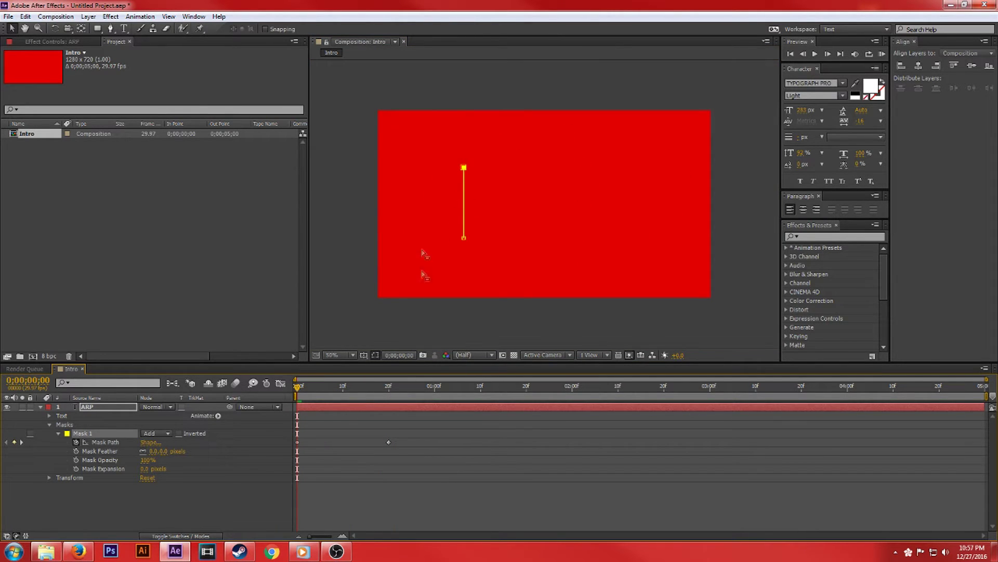
left_click(158, 513)
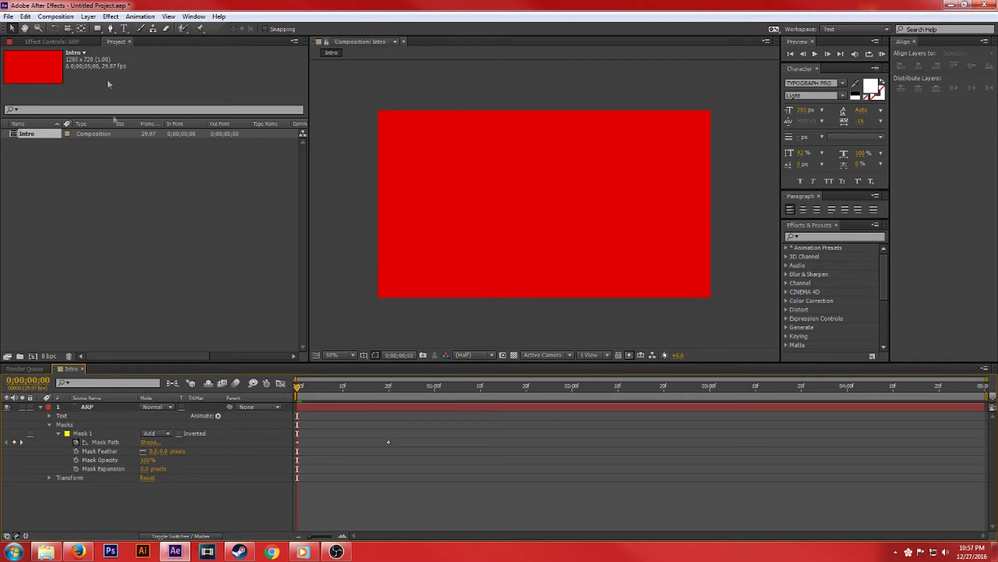
- Draw a black rectangle left of the A and reshape it into a thin, tall bar
left_click(97, 29)
left_click_drag(448, 172, 457, 251)
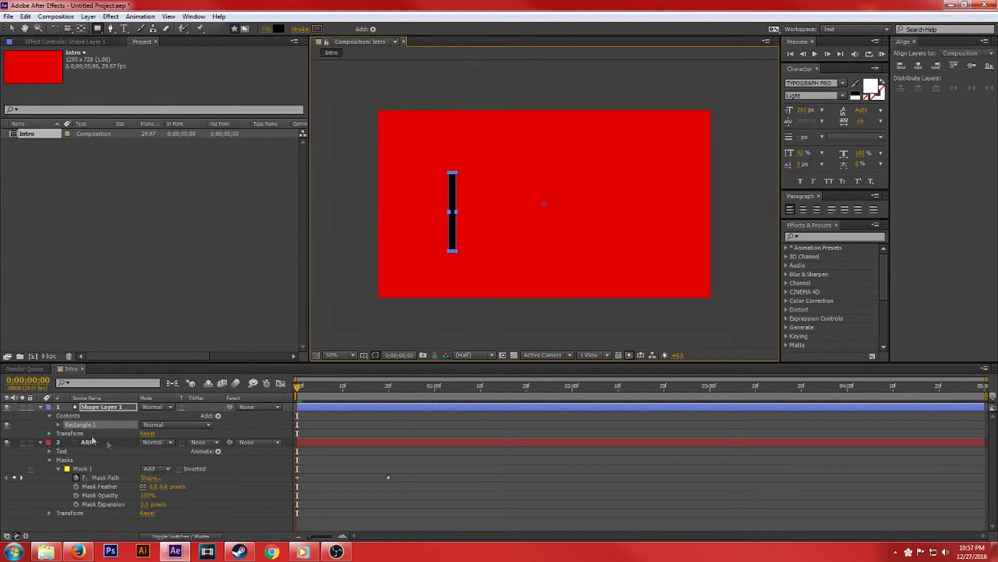
left_click_drag(312, 382, 334, 385)
left_click(12, 28)
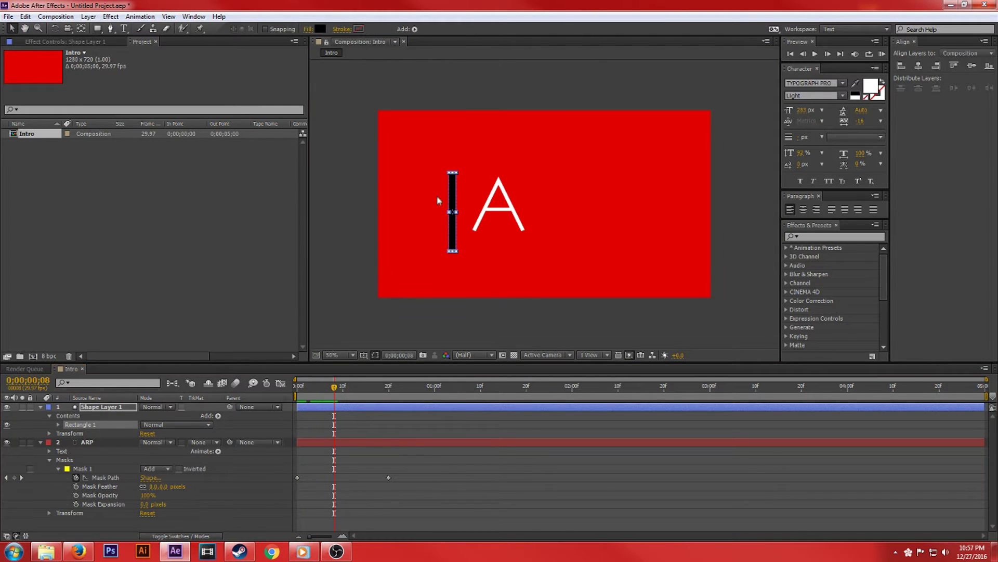
left_click_drag(452, 200, 460, 189)
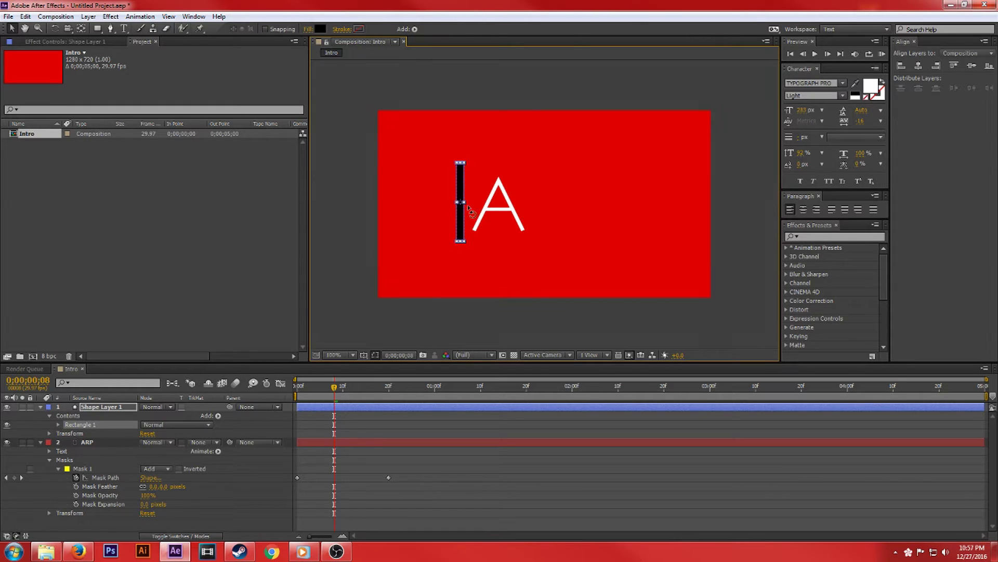
key("slash")
left_click_drag(376, 121, 377, 133)
left_click_drag(382, 202, 379, 202)
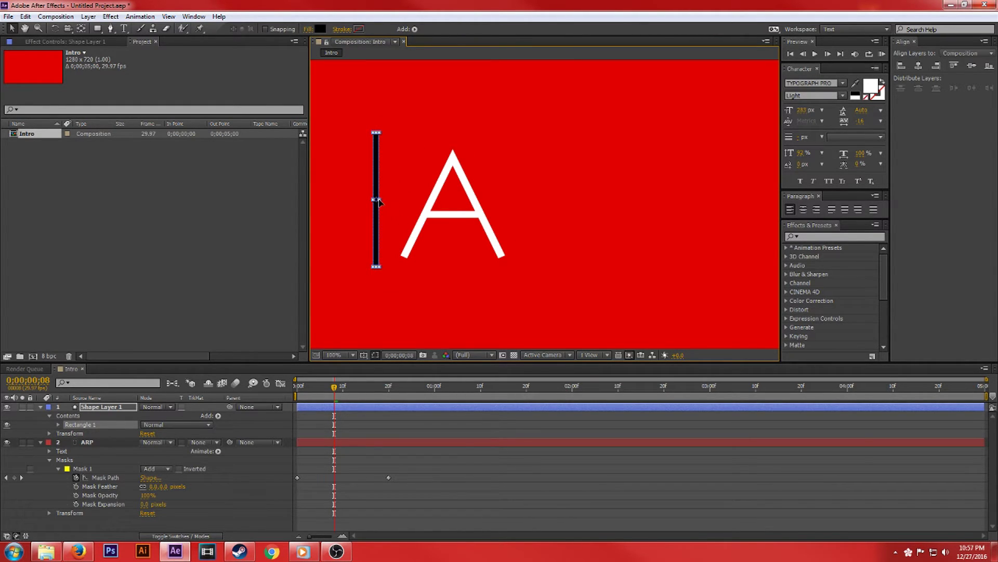
left_click(871, 86)
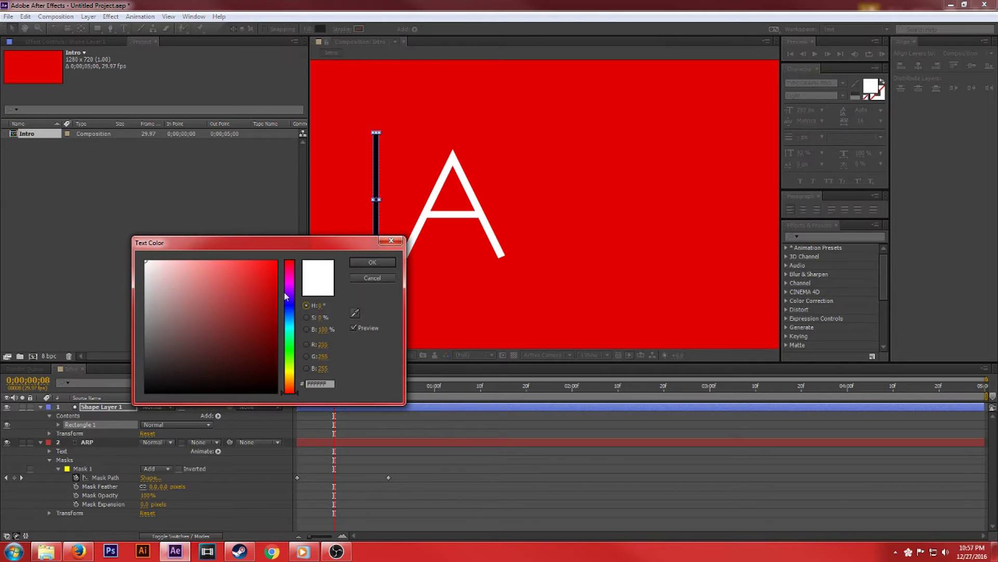
- Set Shape Layer 1's fill colour to solid white
left_click(372, 261)
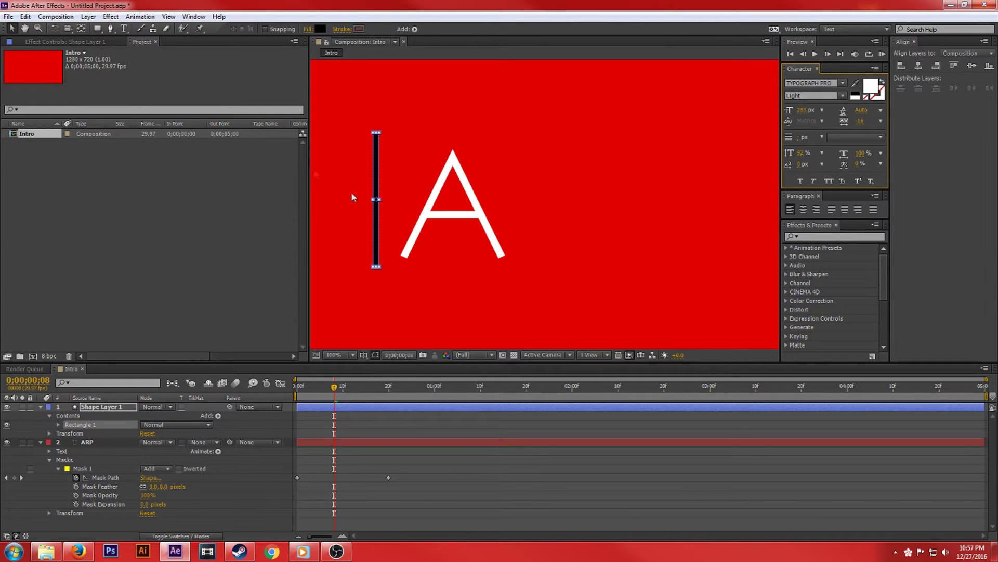
left_click(308, 29)
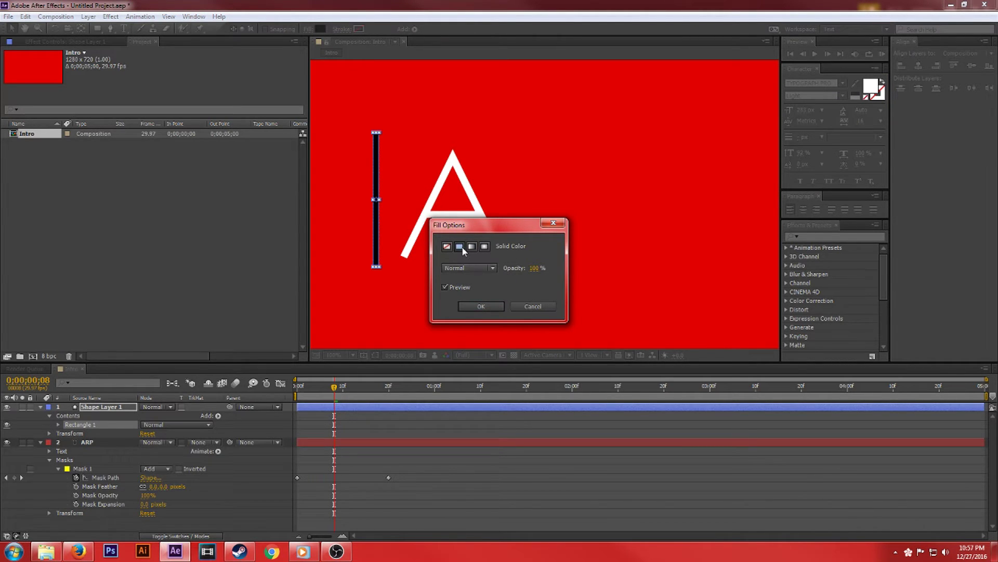
left_click(482, 306)
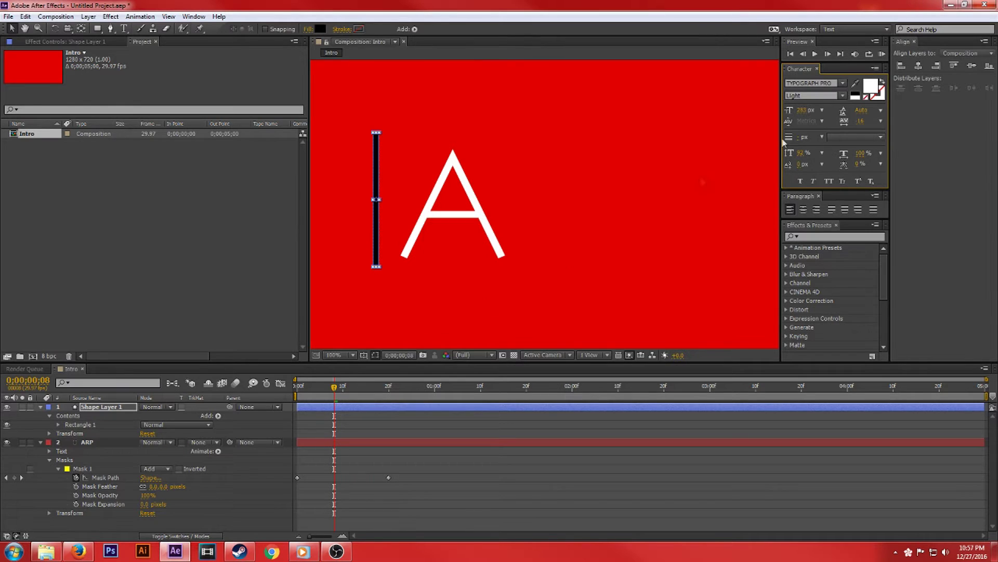
left_click(870, 88)
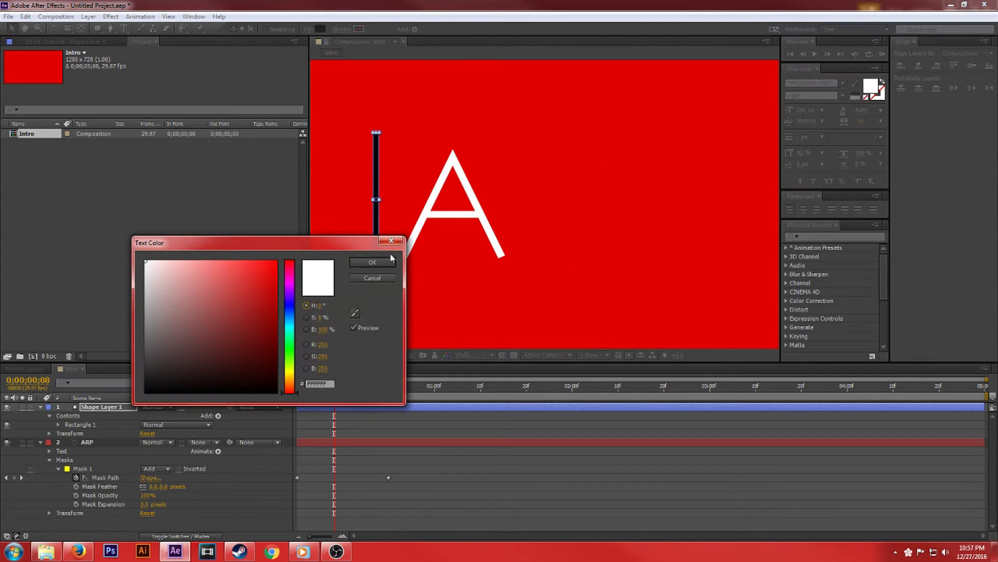
left_click(364, 263)
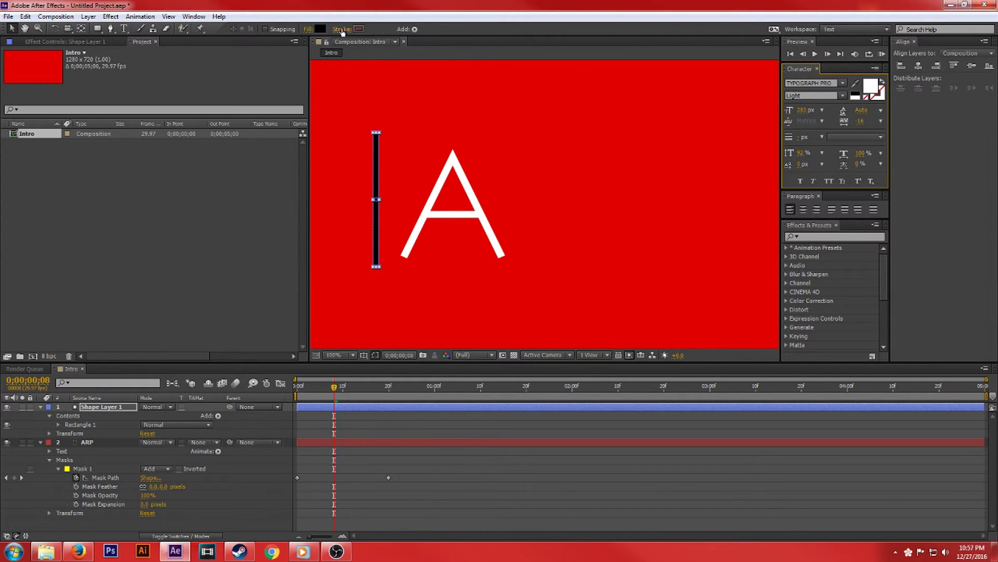
left_click(319, 29)
left_click_drag(238, 290, 52, 183)
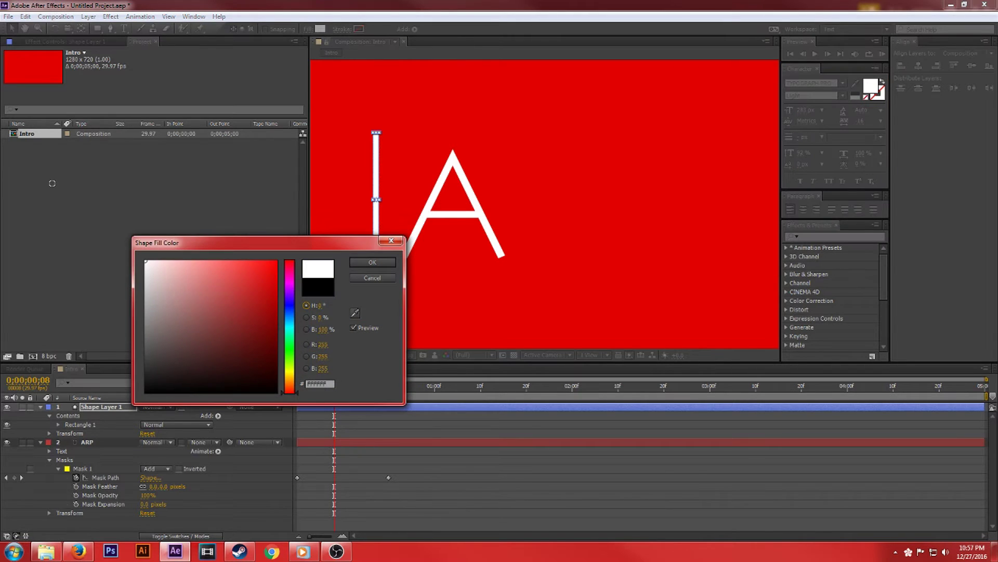
left_click(372, 262)
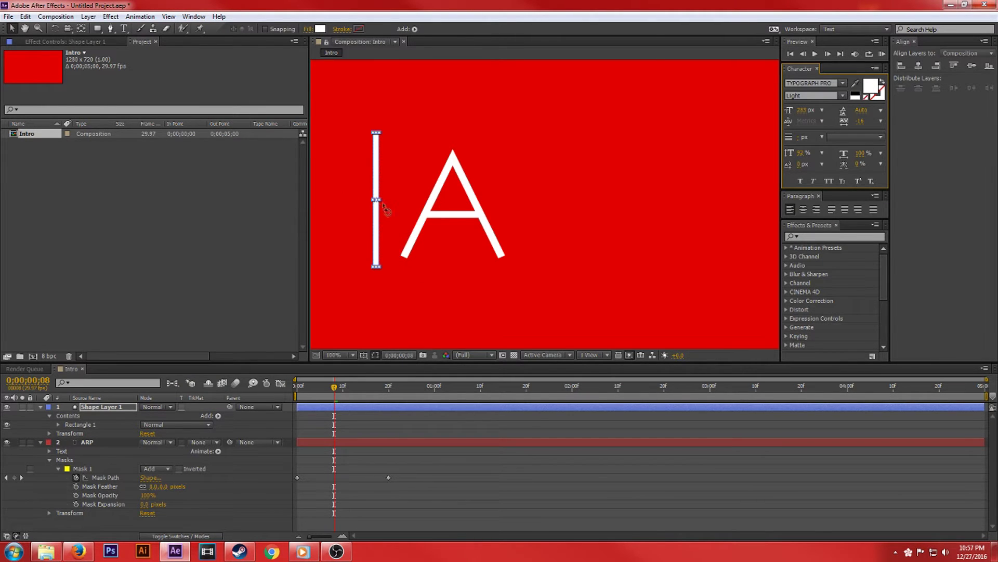
- Rotate the white bar slightly clockwise and reselect its layer
left_click(381, 205)
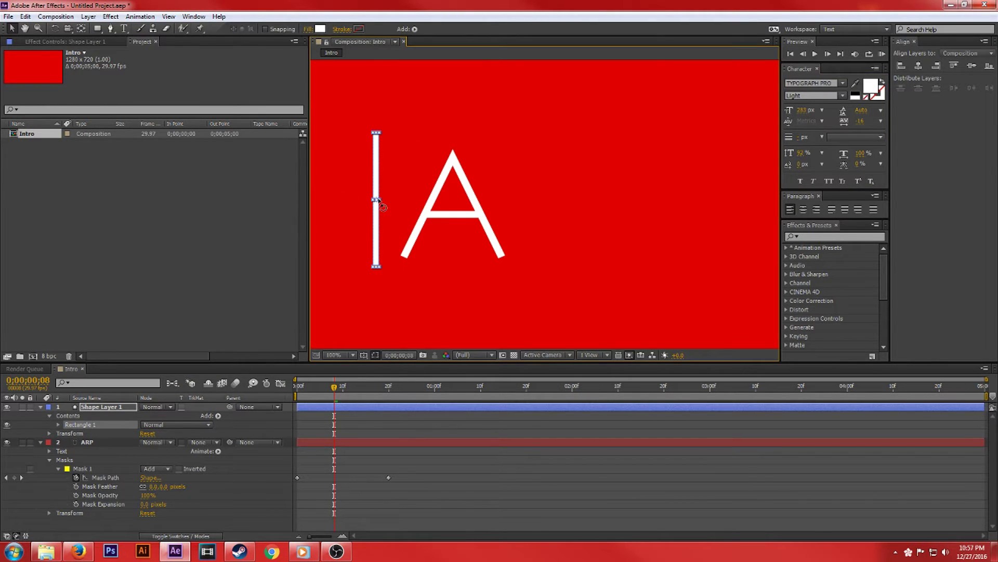
left_click_drag(379, 204, 391, 219)
left_click(345, 278)
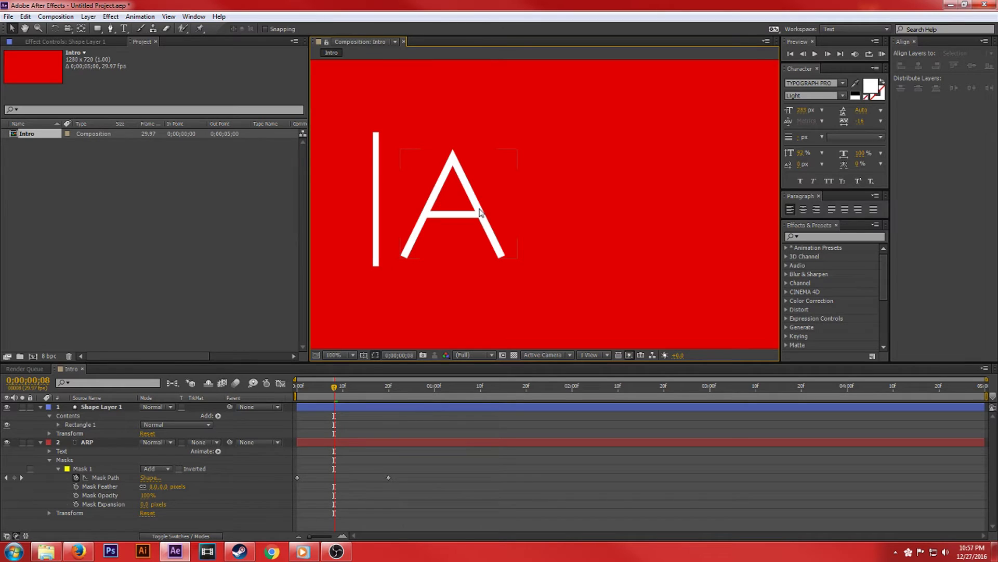
left_click(375, 205)
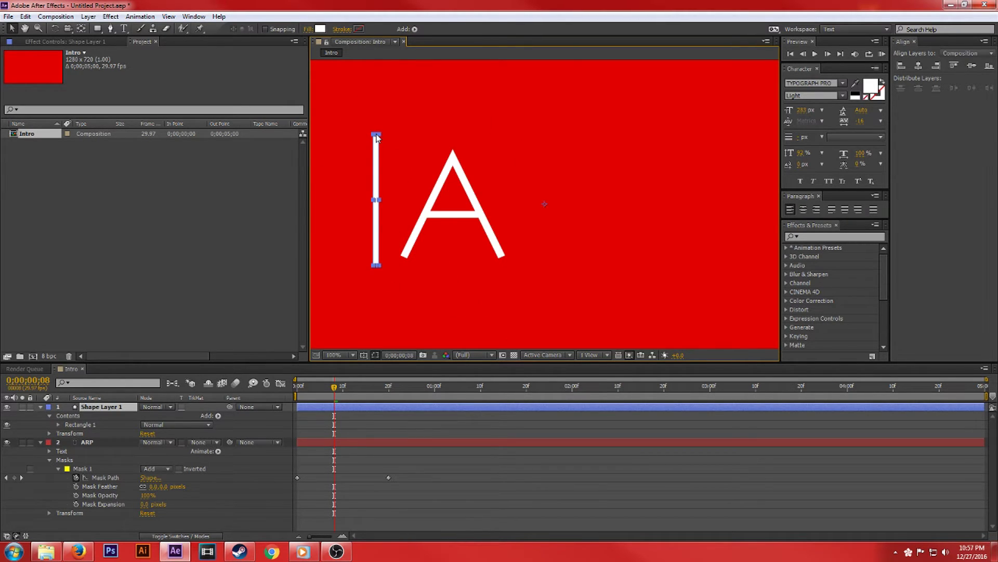
- Shorten the white bar about its centre and align it vertically centred left of the text
left_click_drag(378, 141, 379, 143)
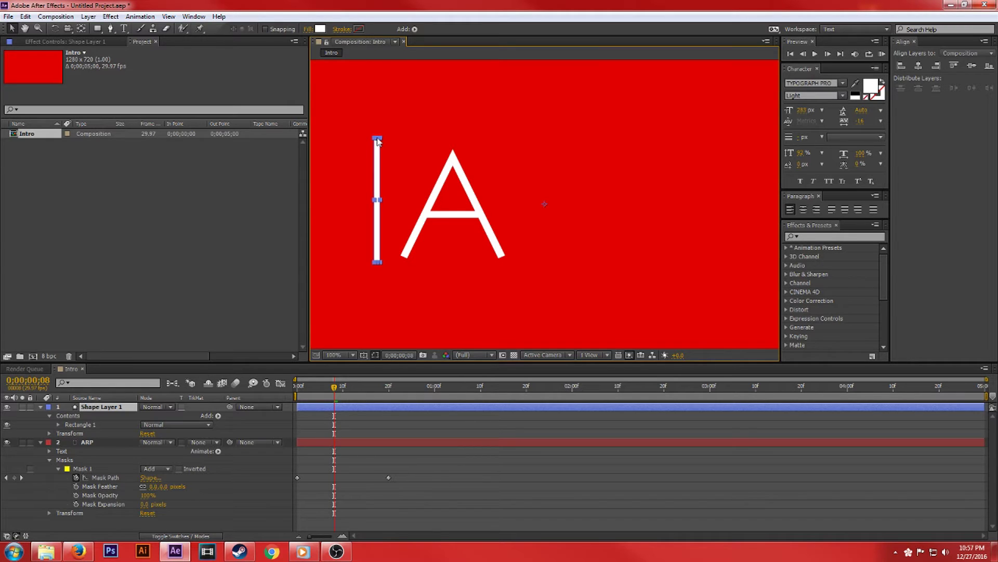
left_click(971, 66)
left_click(603, 107)
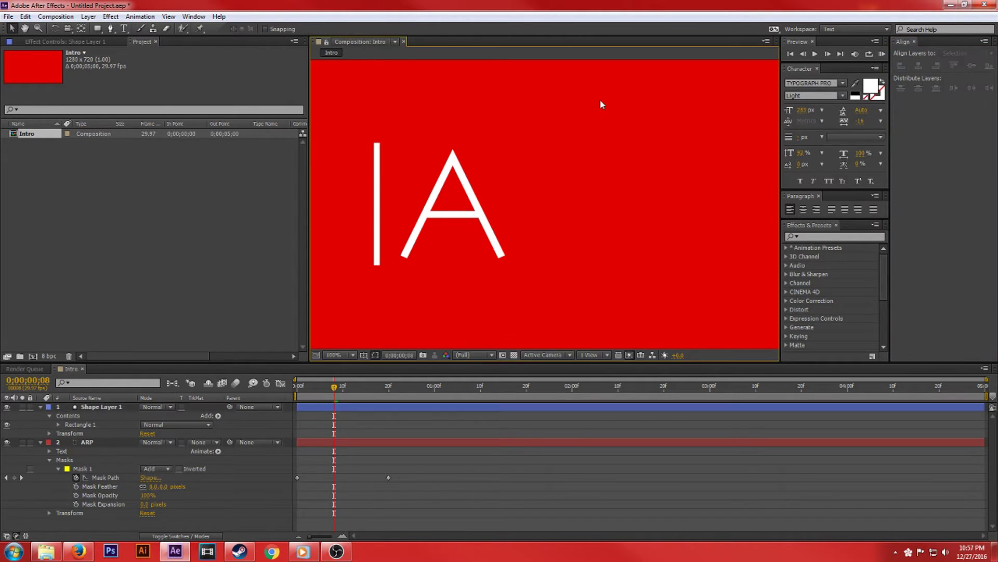
left_click(375, 200)
left_click_drag(379, 266, 379, 259)
left_click(951, 69)
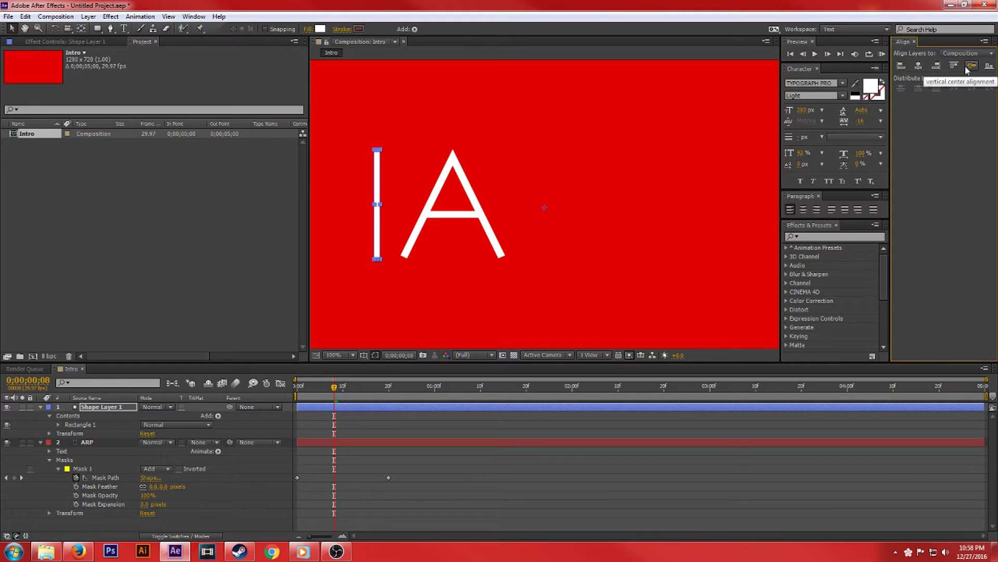
left_click(468, 126)
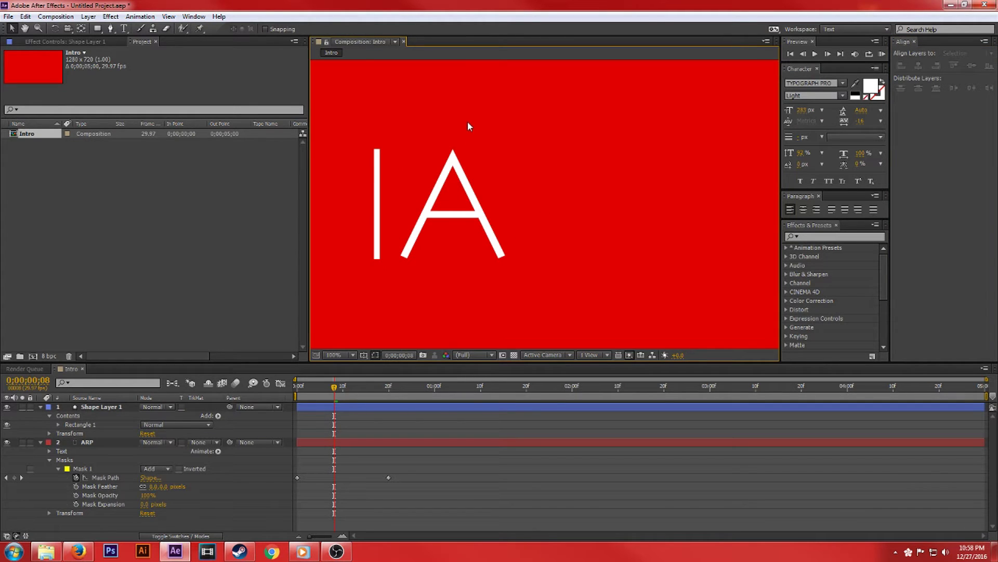
left_click(94, 408)
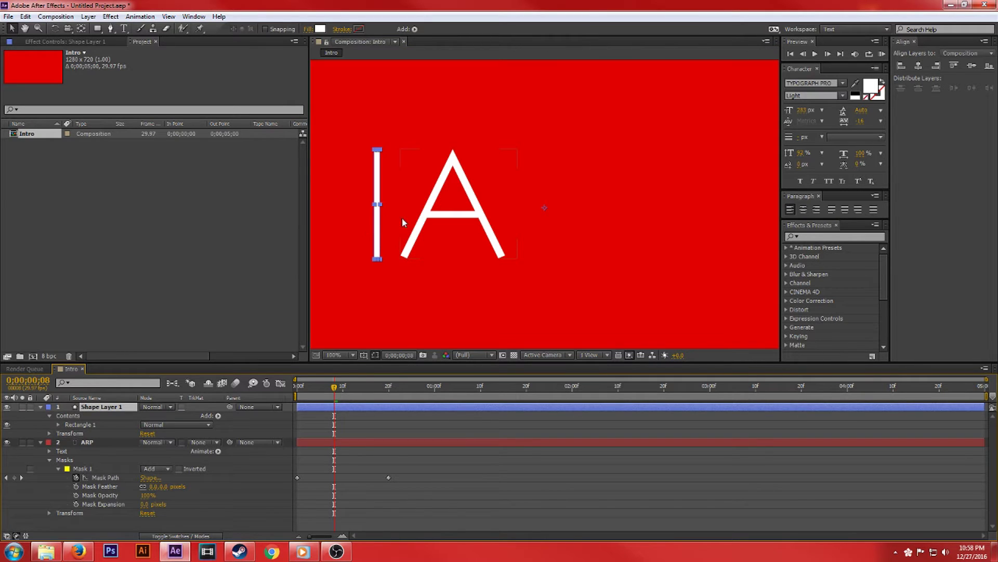
left_click_drag(333, 389, 283, 405)
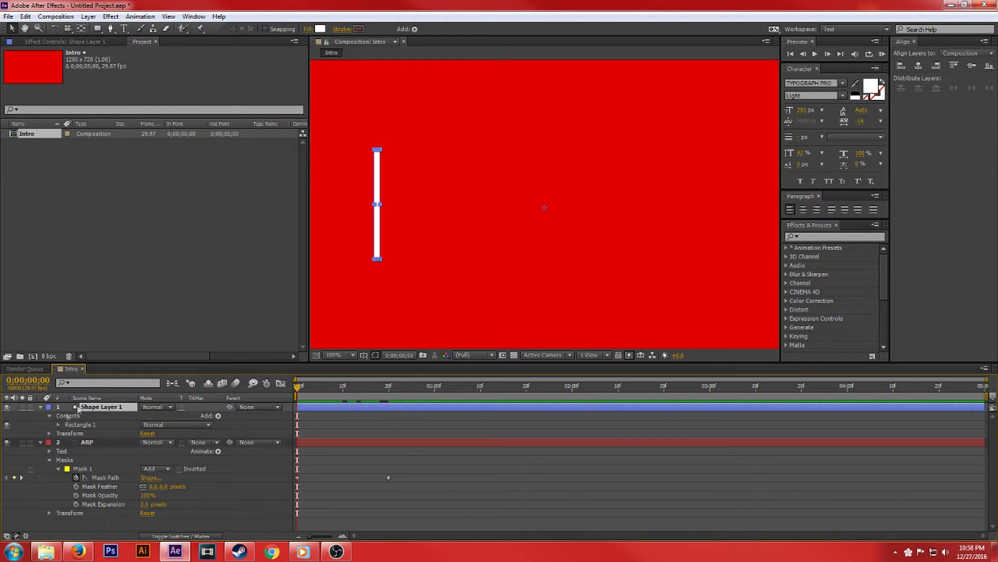
- Keyframe the bar's Position to slide from left of the A to just past the P by frame 20
key("p")
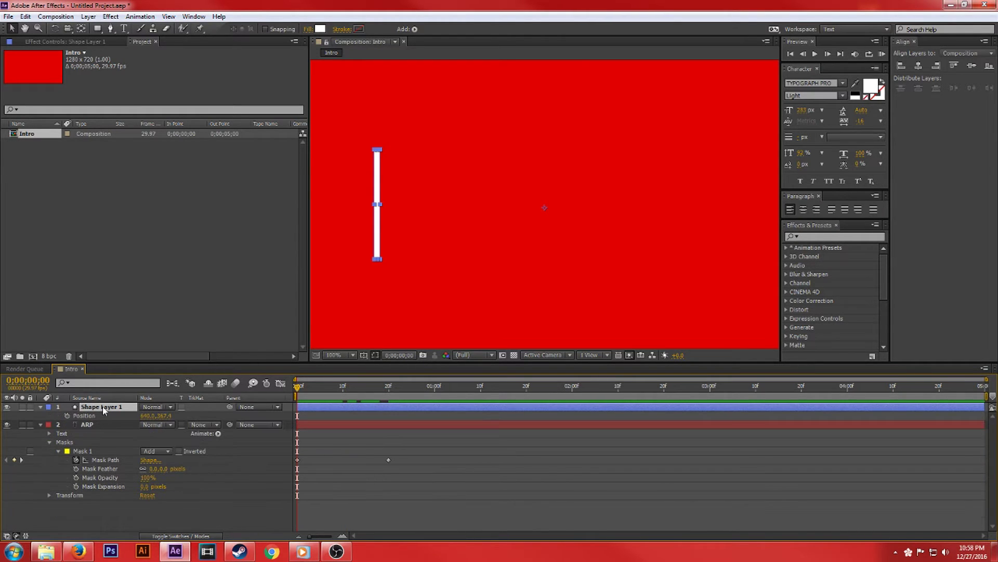
left_click(67, 415)
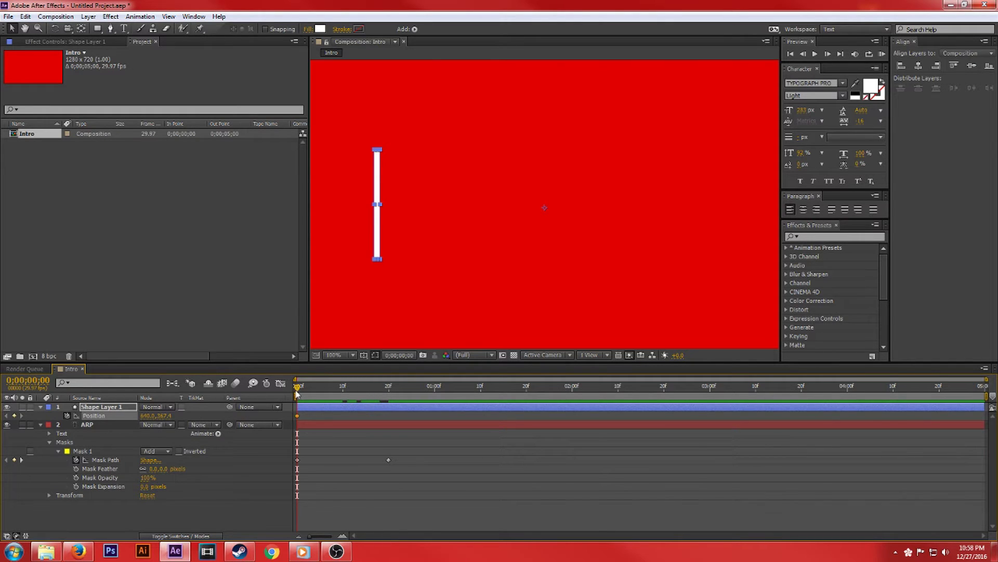
left_click_drag(300, 391, 389, 400)
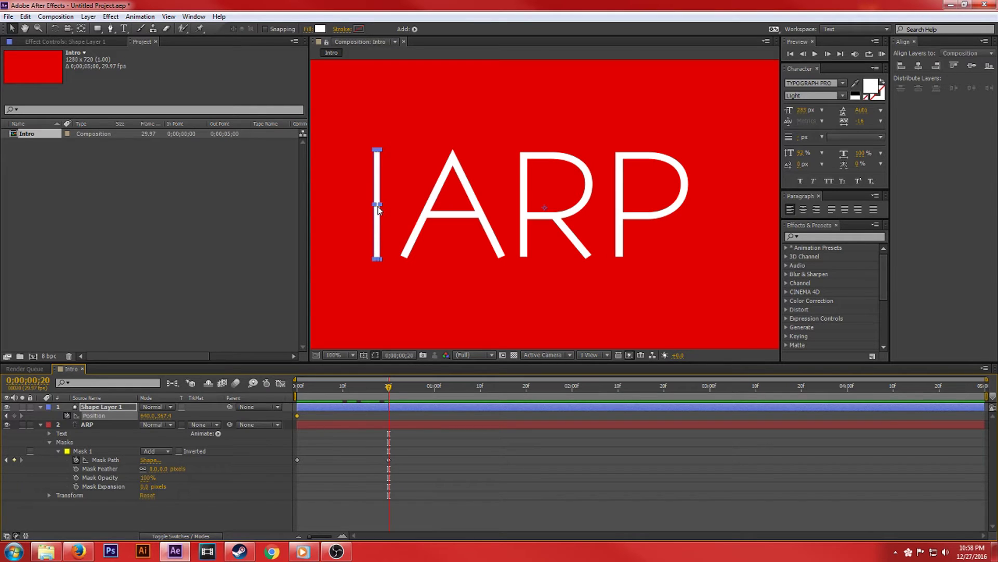
left_click_drag(378, 208, 471, 205)
key("ctrl+z")
left_click_drag(378, 214, 712, 200)
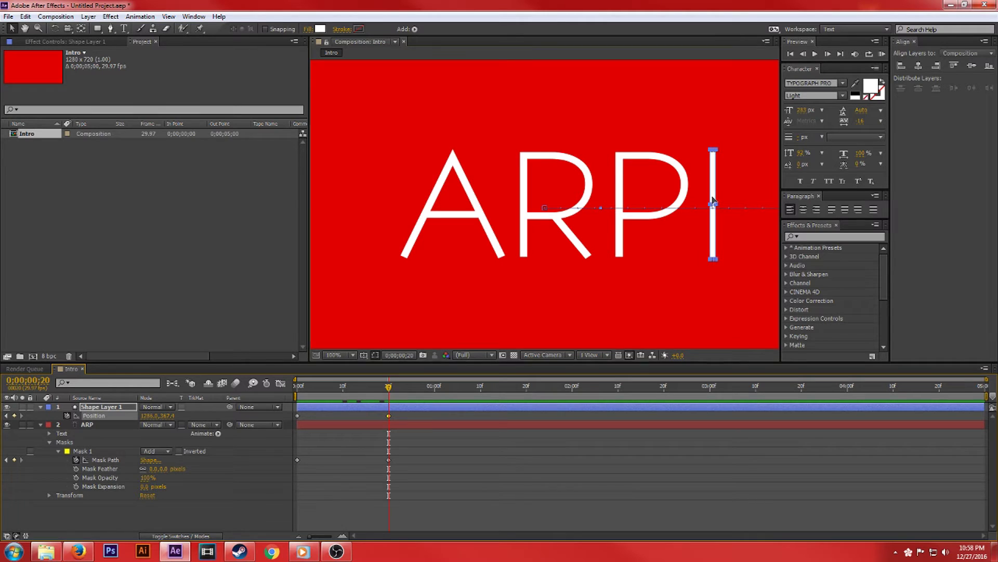
left_click_drag(392, 389, 278, 410)
- Preview the intro animation, then return to the start of the timeline
scroll(374, 263, "down", 4)
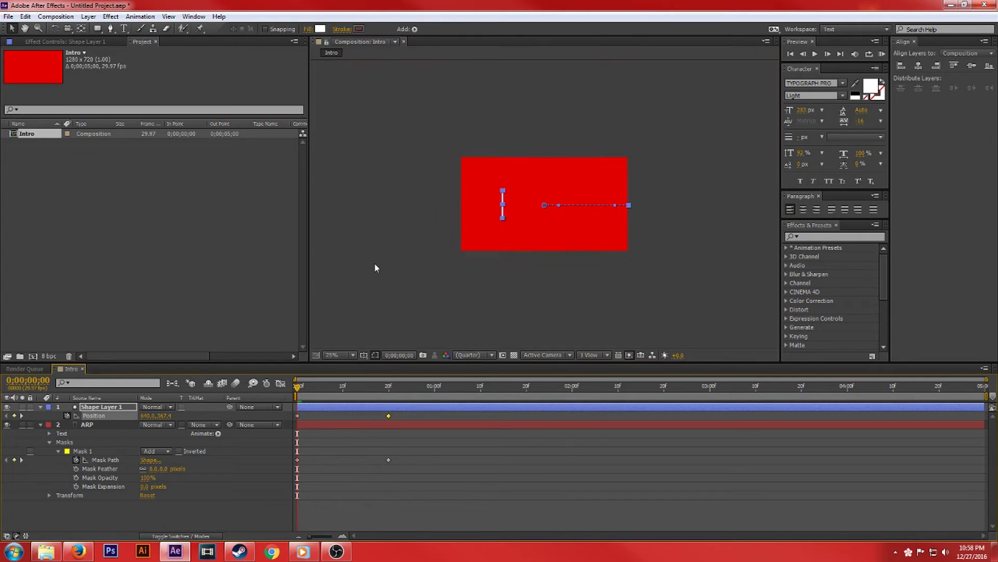
left_click(484, 220)
scroll(326, 332, "up", 4)
scroll(358, 314, "down", 2)
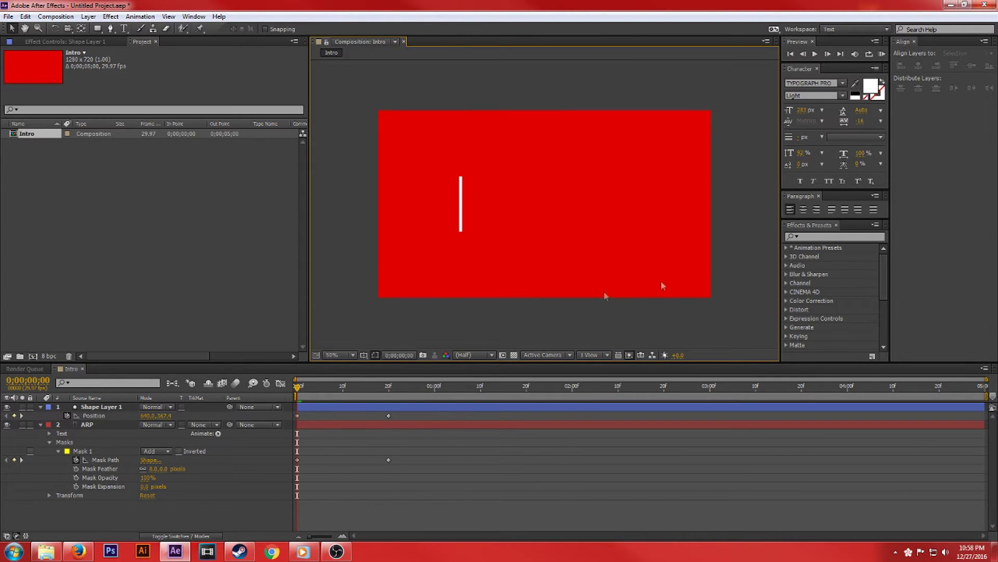
key("space")
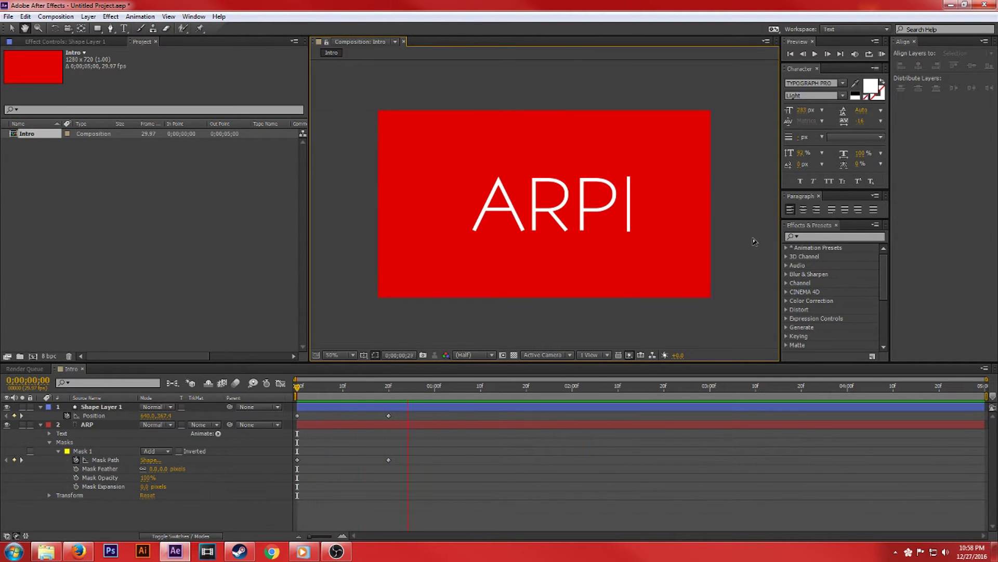
key("space")
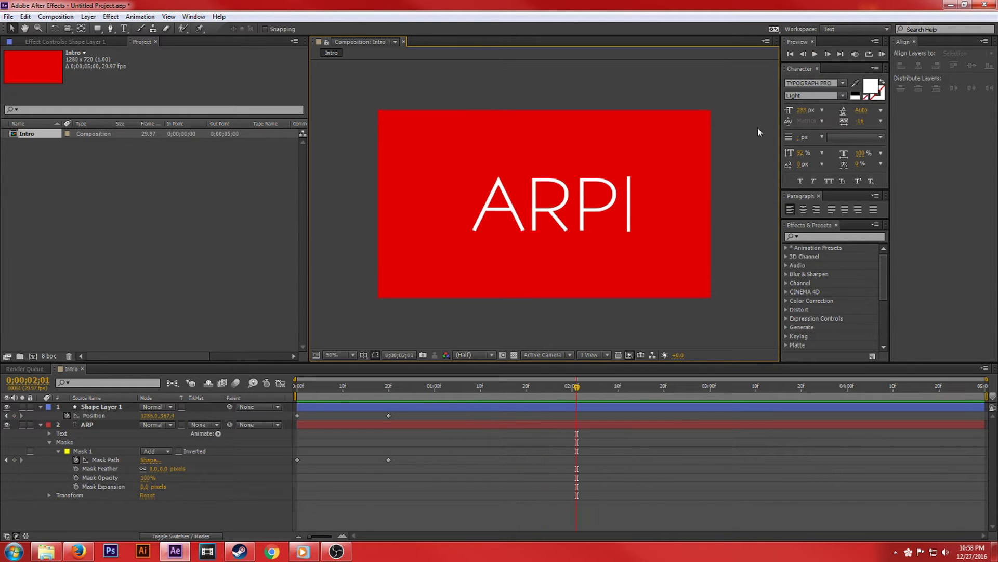
key("Home")
- Select Shape Layer 1 and reveal its Opacity property at 100%
left_click(281, 415)
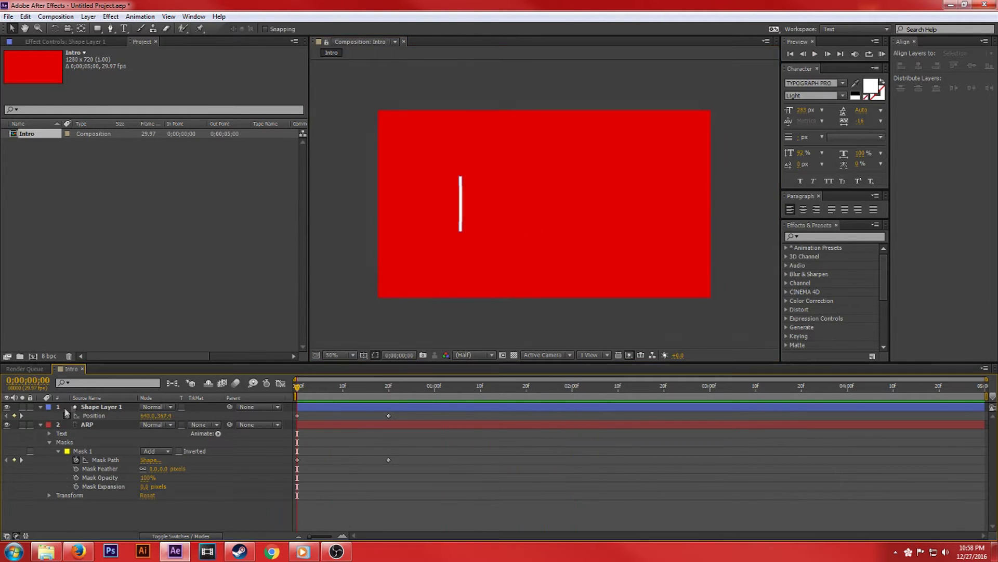
left_click(98, 407)
key("t")
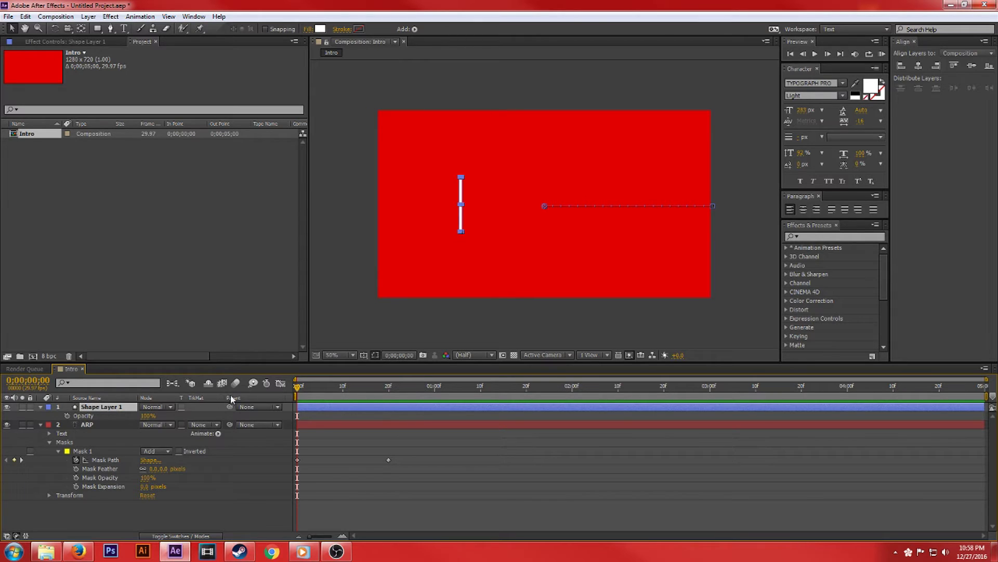
- Select the bar and ARP layers and reveal their animated properties with U
left_click(66, 416)
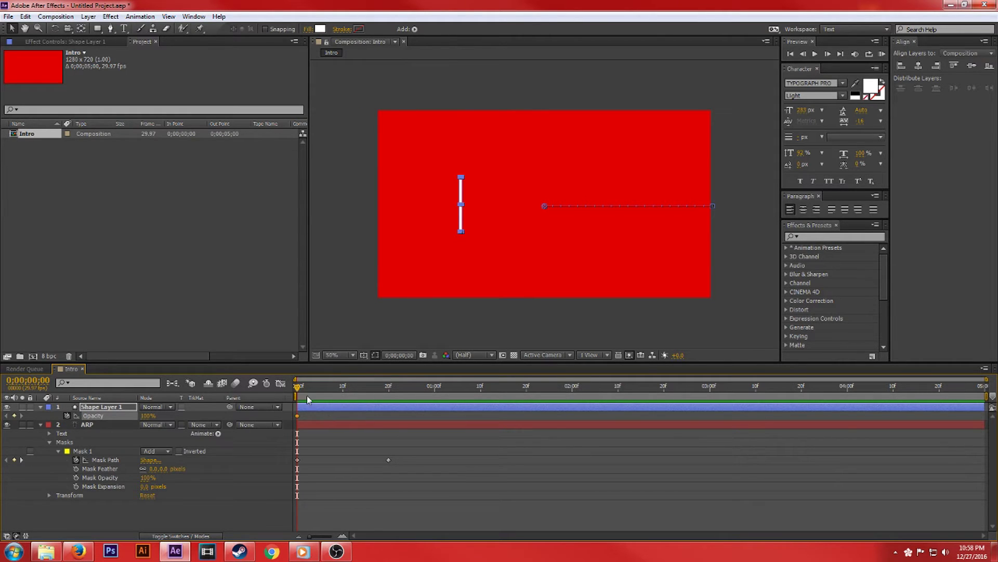
left_click_drag(299, 391, 319, 391)
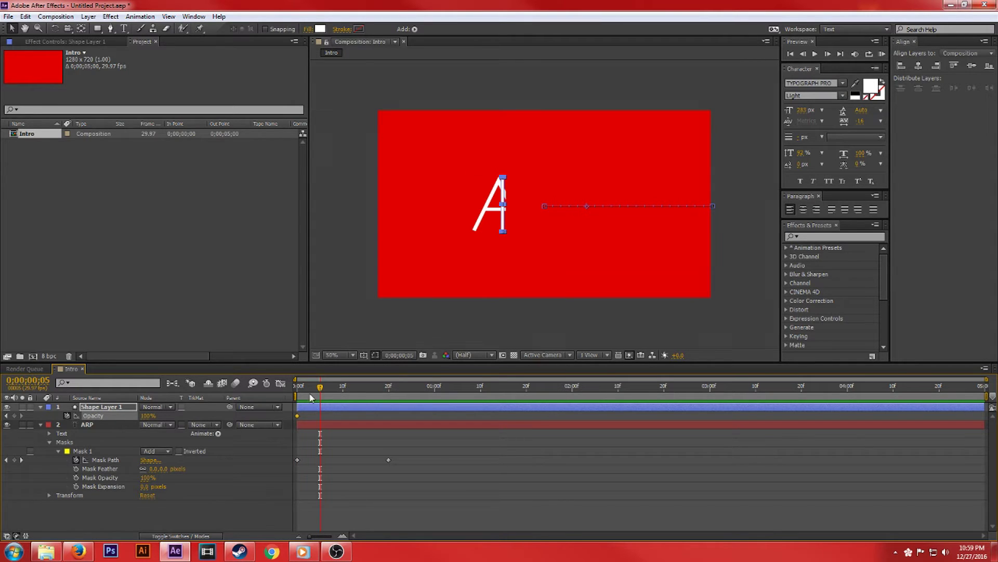
left_click(41, 425)
left_click(93, 424)
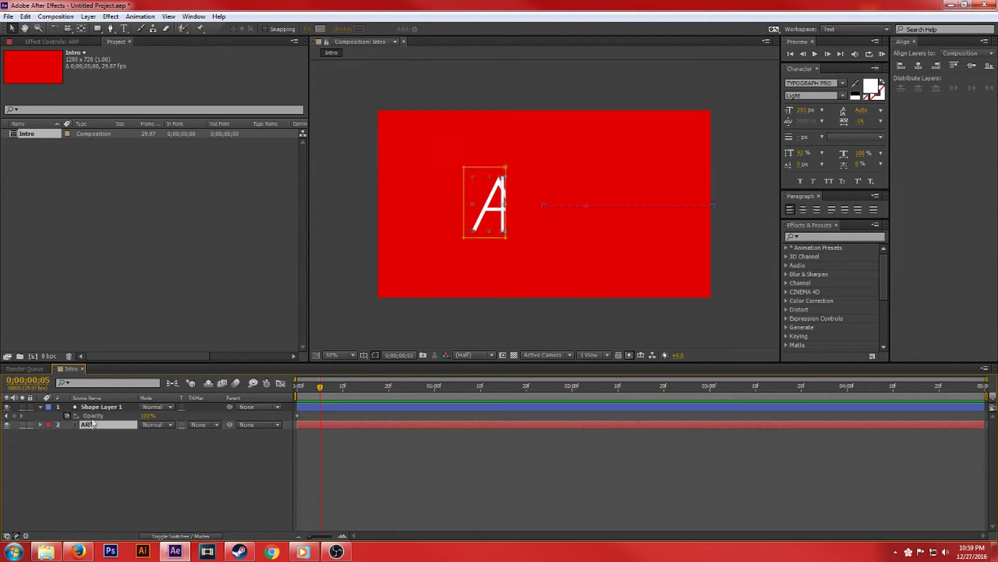
left_click(41, 407)
left_click(104, 407)
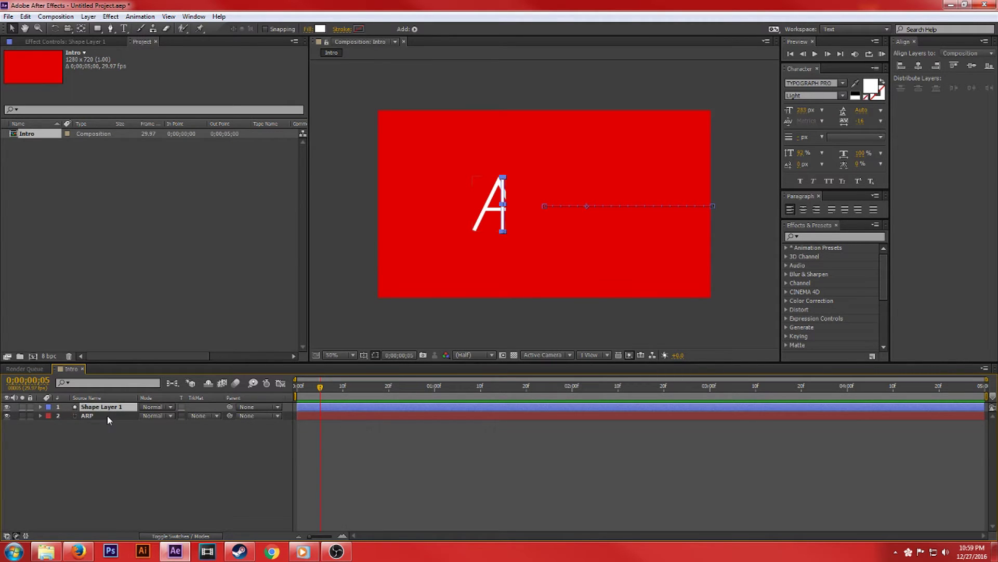
left_click(107, 415, "shift")
key("u")
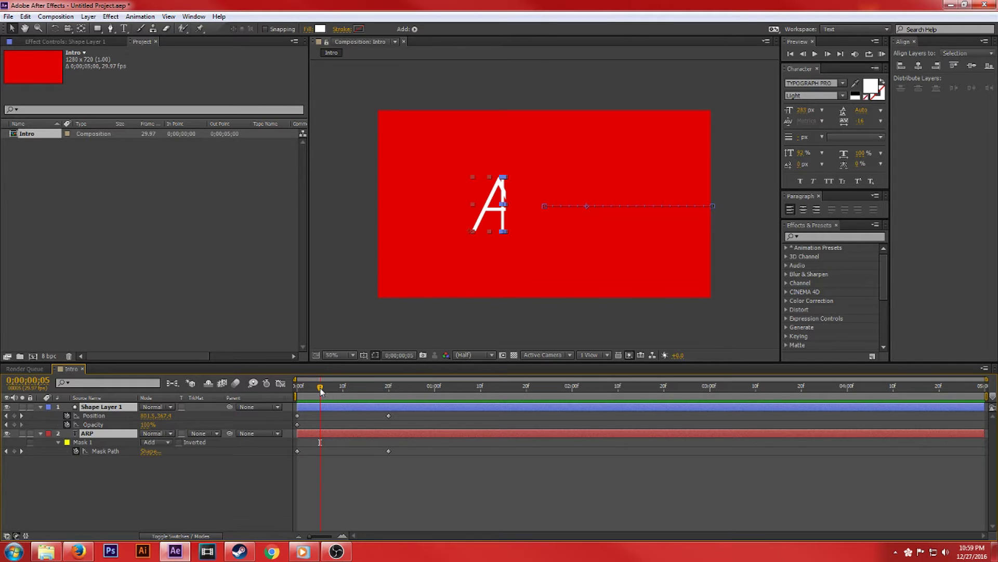
- Shift the Position and Mask Path keyframes later, to about frame 10 through just past 1 second
left_click_drag(320, 391, 284, 397)
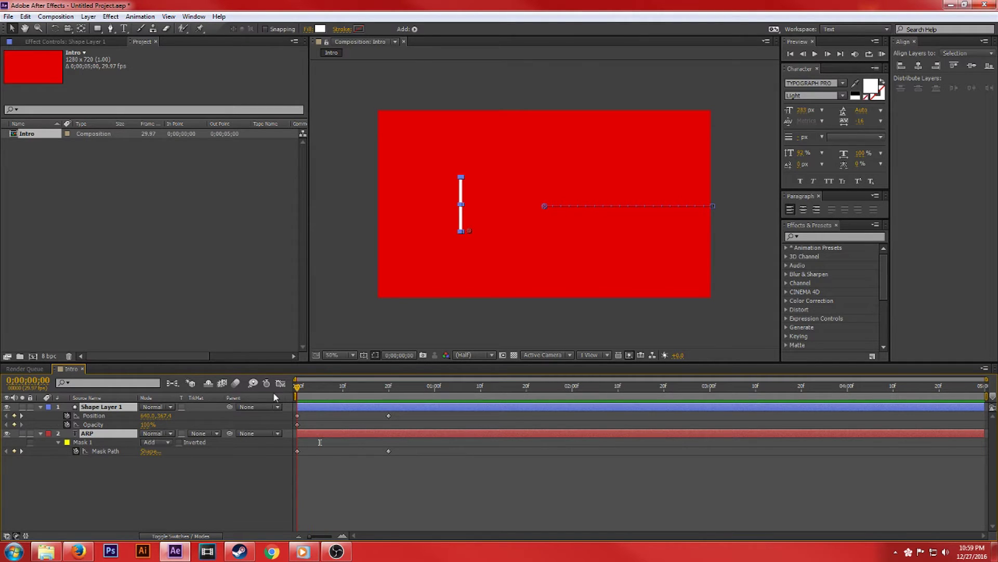
left_click_drag(404, 411, 292, 429)
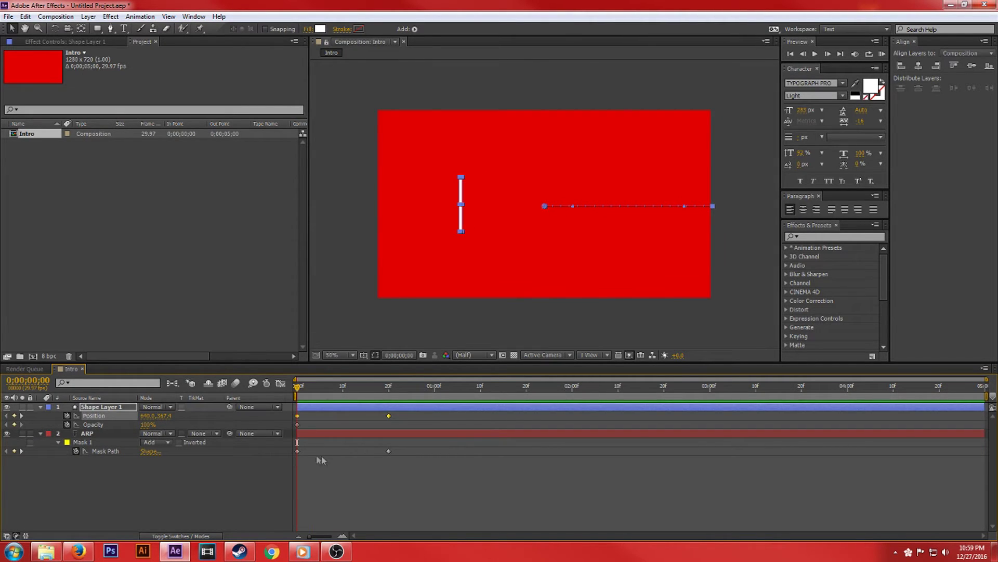
left_click_drag(401, 463, 293, 447)
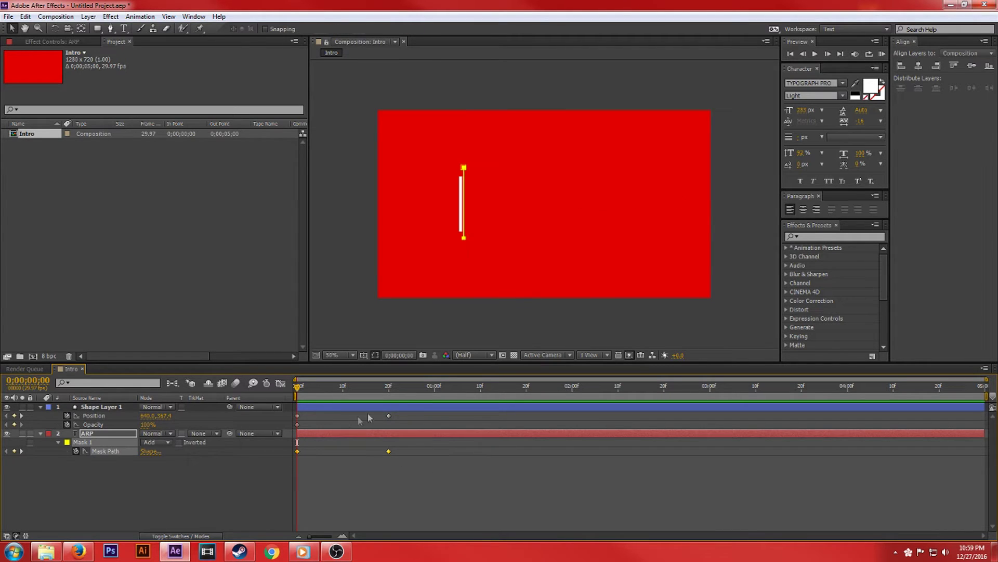
left_click_drag(402, 415, 343, 419)
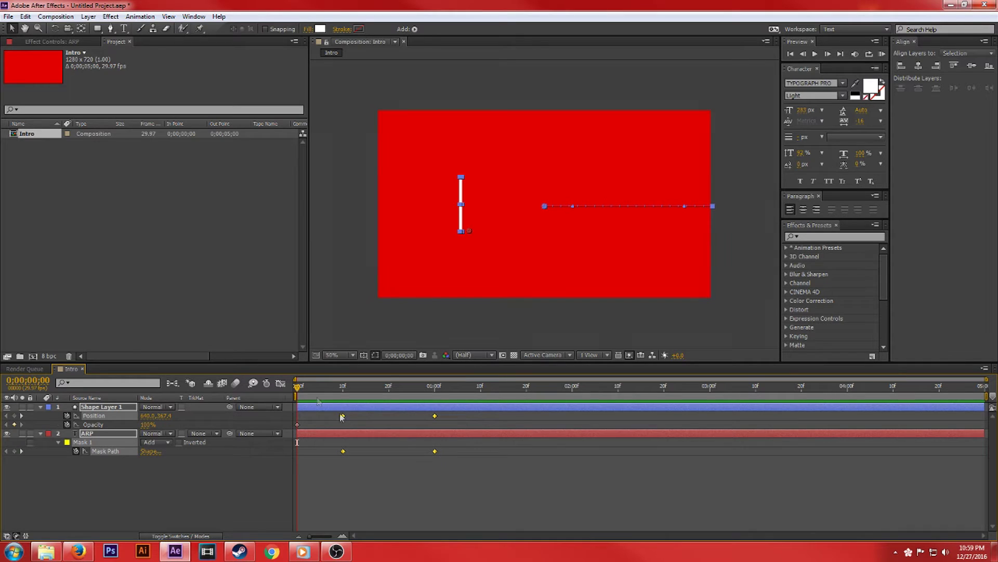
left_click(91, 424)
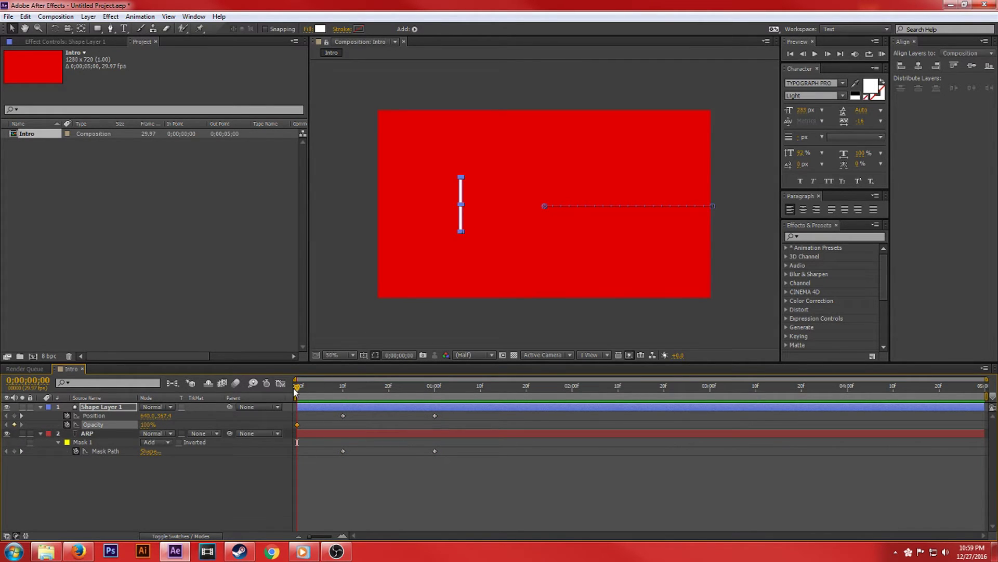
- Preview the reveal, then key the bar's Opacity at 0% on frame 3
mouse_move(295, 391)
left_mouse_down()
mouse_move(441, 386)
mouse_move(296, 388)
left_mouse_up()
key("space")
key("space")
left_click_drag(298, 389, 310, 390)
left_click(148, 423)
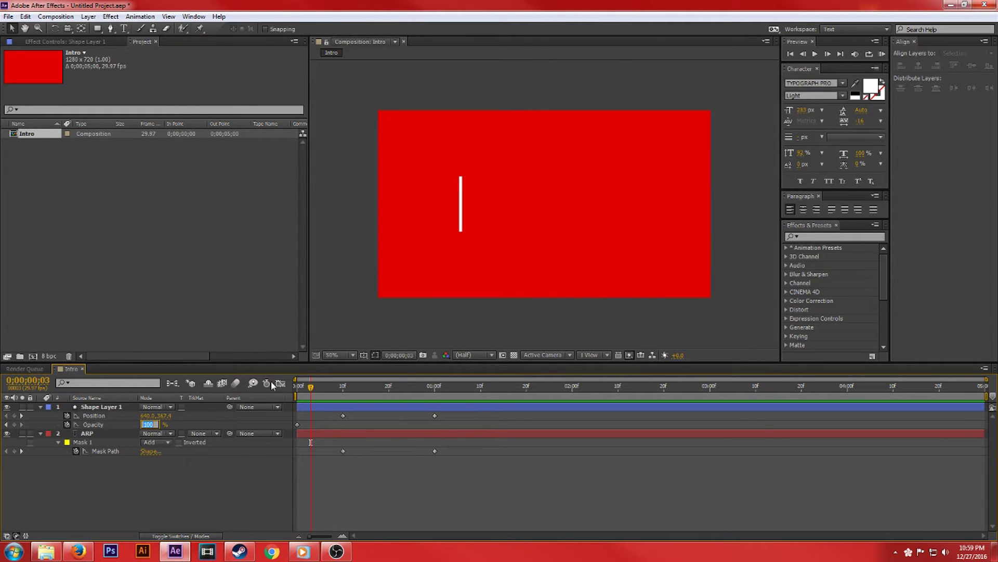
type("0")
key("Return")
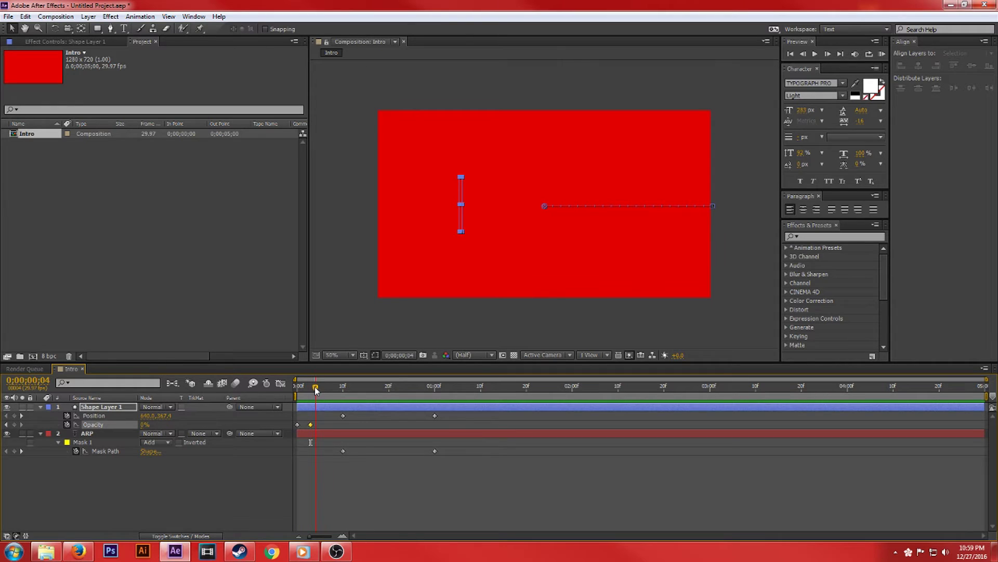
- Add a 100% Opacity keyframe for the bar at frame 6
left_click_drag(311, 388, 325, 390)
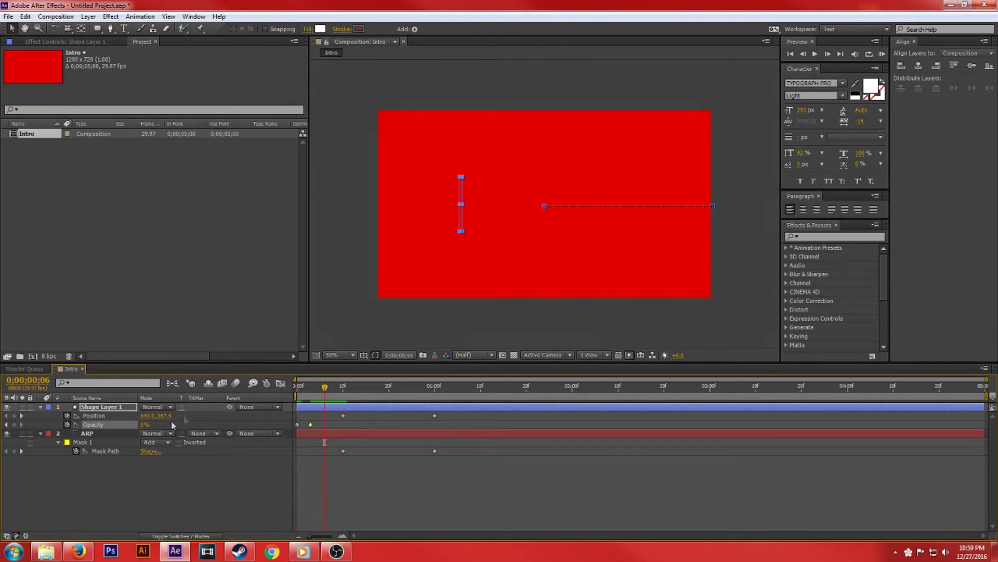
left_click(145, 425)
left_click_drag(325, 390, 343, 390)
left_click(143, 425)
type("100")
left_click(226, 480)
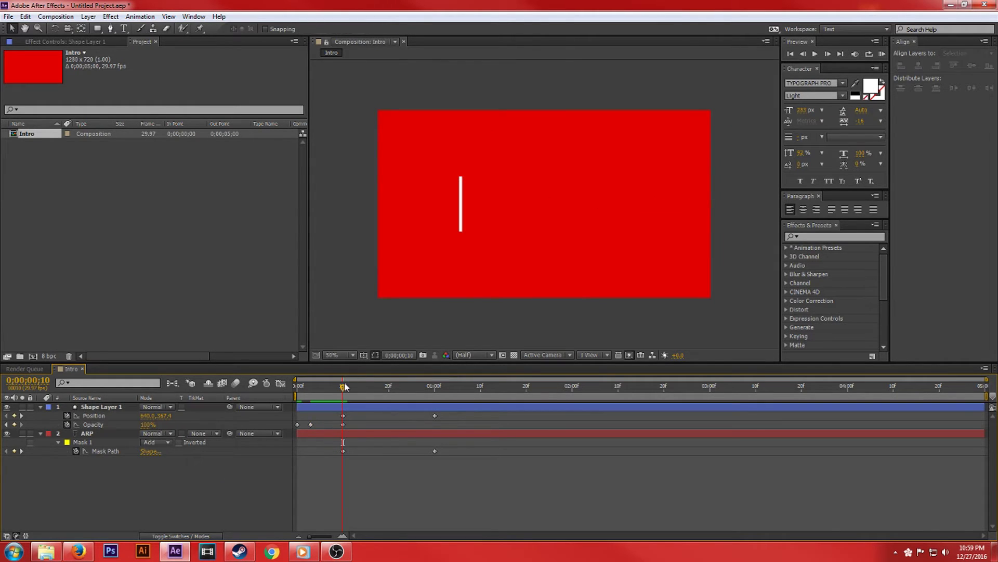
mouse_move(343, 388)
left_mouse_down()
mouse_move(286, 396)
mouse_move(420, 386)
mouse_move(285, 394)
mouse_move(325, 392)
left_mouse_up()
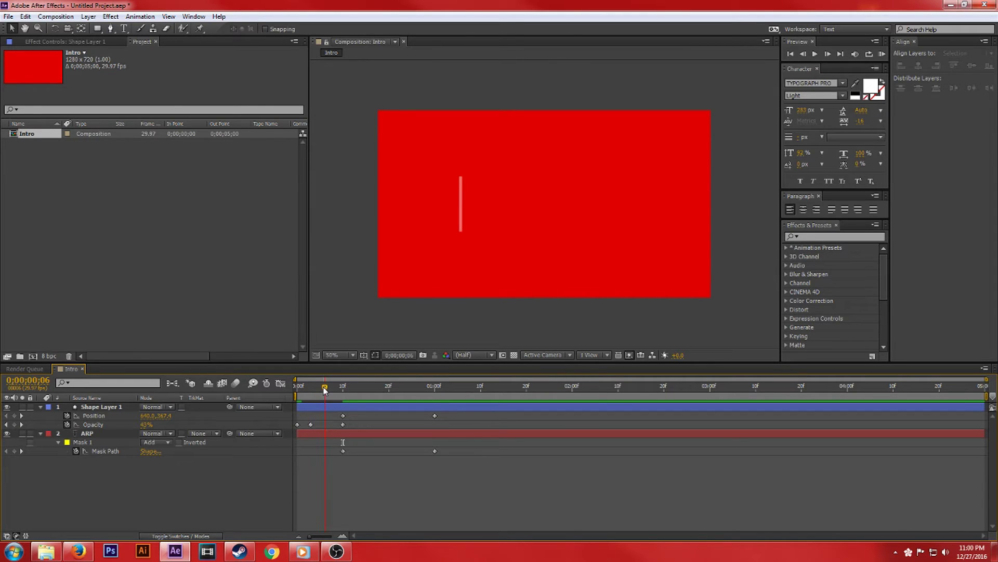
left_click(146, 425)
key("Return")
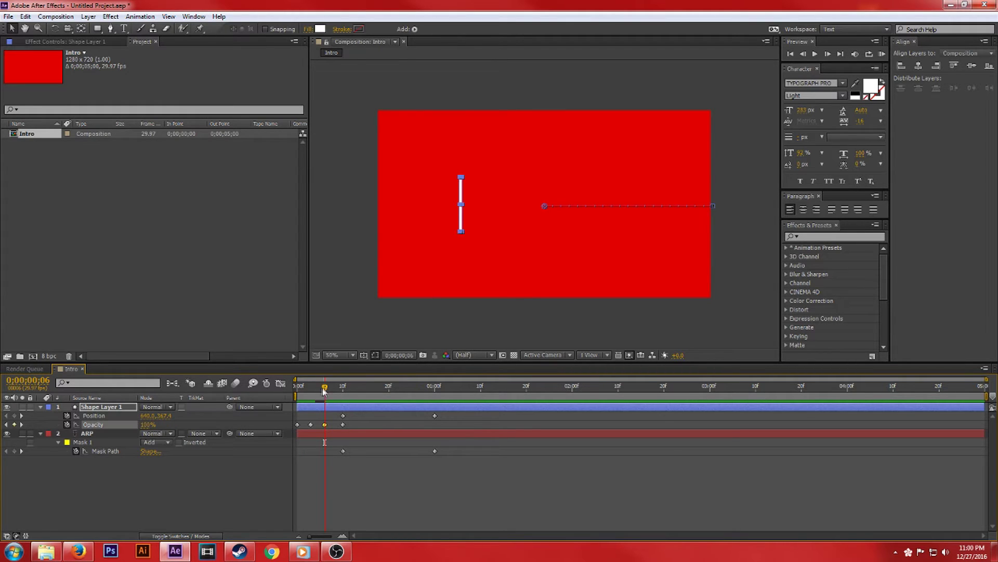
- Set the bar's Opacity back to 0% at frame 9
left_click_drag(326, 391, 338, 391)
left_click(146, 424)
type("0")
key("Return")
left_click_drag(338, 390, 457, 428)
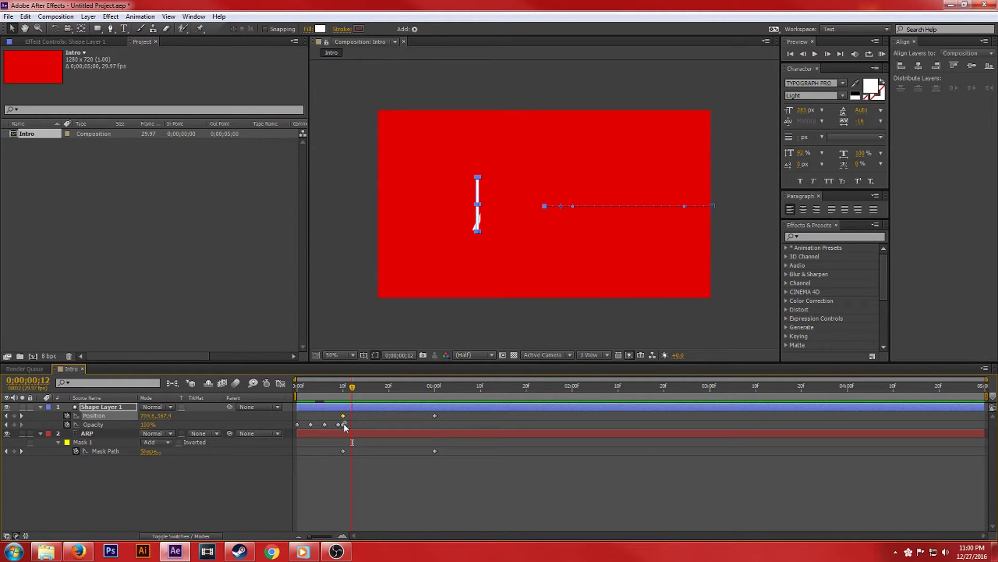
left_click(343, 425, "shift")
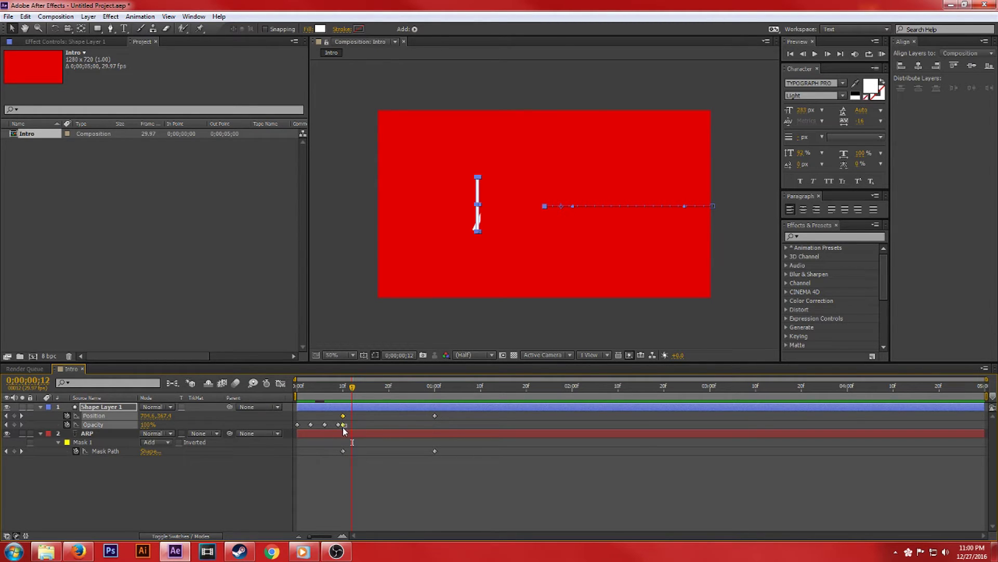
- Slide the Position and Mask Path keyframes to start at frame 12 and preview the reveal
left_click(435, 416, "shift")
left_click(435, 450, "shift")
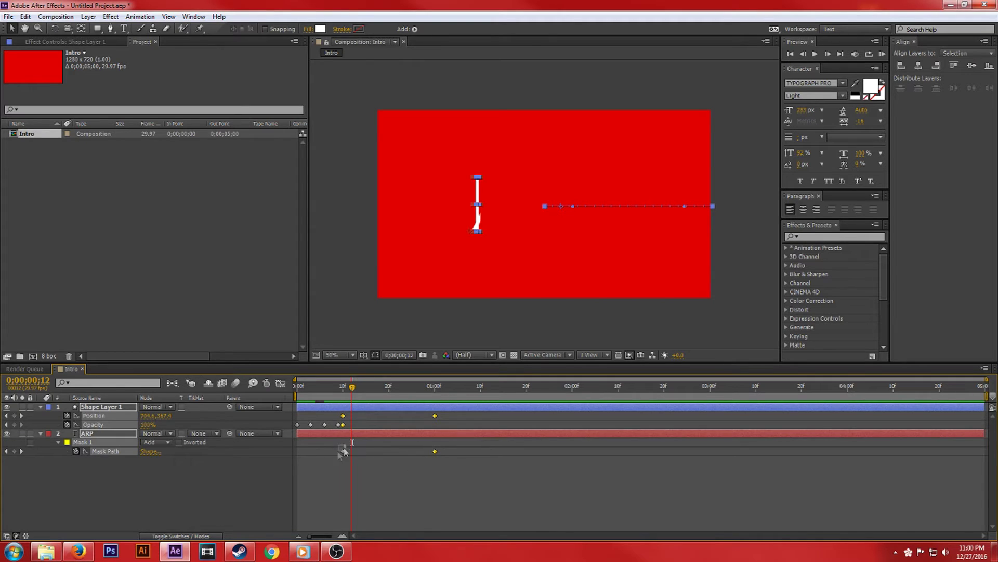
left_click(343, 451, "shift")
left_click_drag(345, 417, 353, 417)
left_click(328, 286)
key("space")
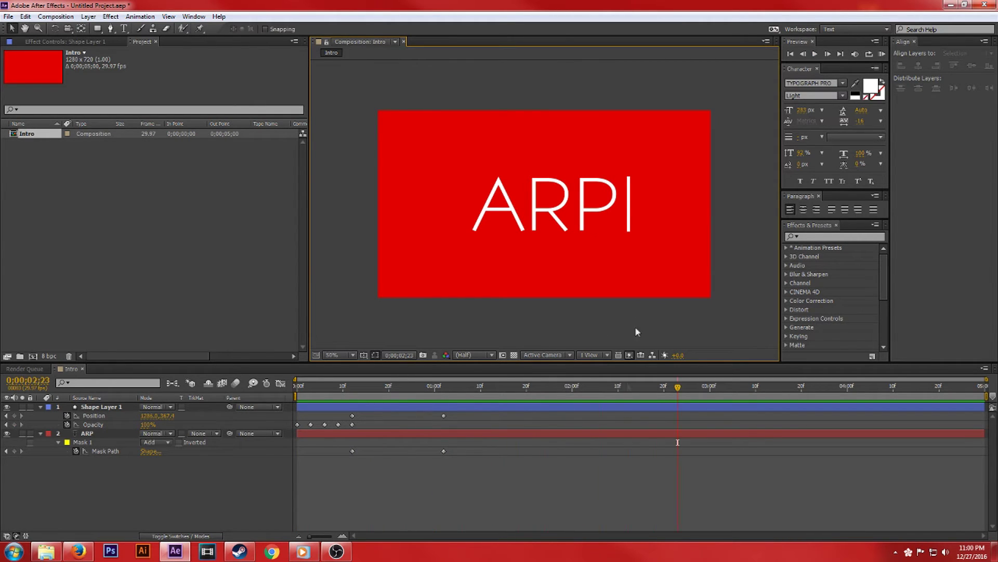
left_click_drag(679, 386, 353, 415)
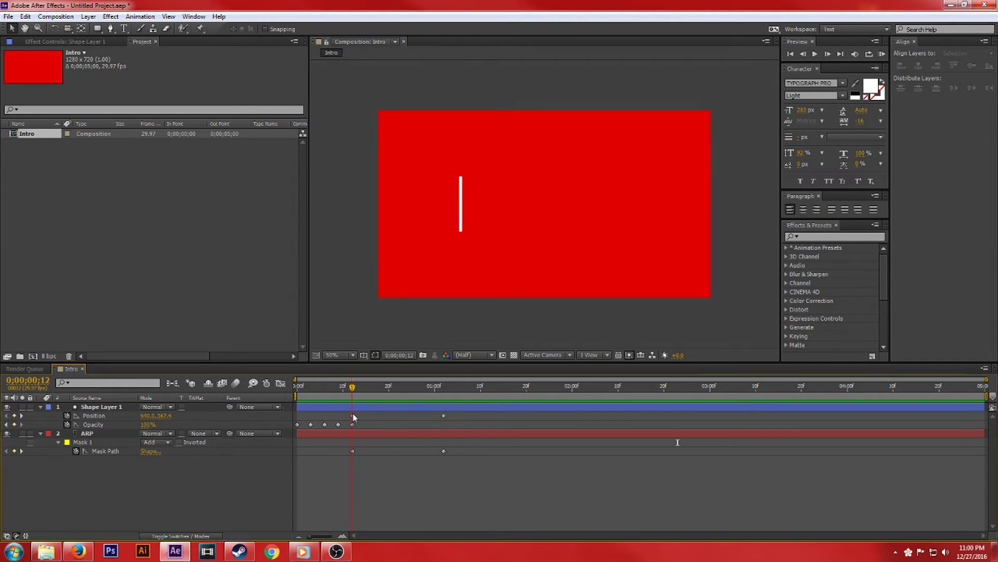
- Set the bar's starting Position X to 658 and preview the reveal
left_click(95, 416)
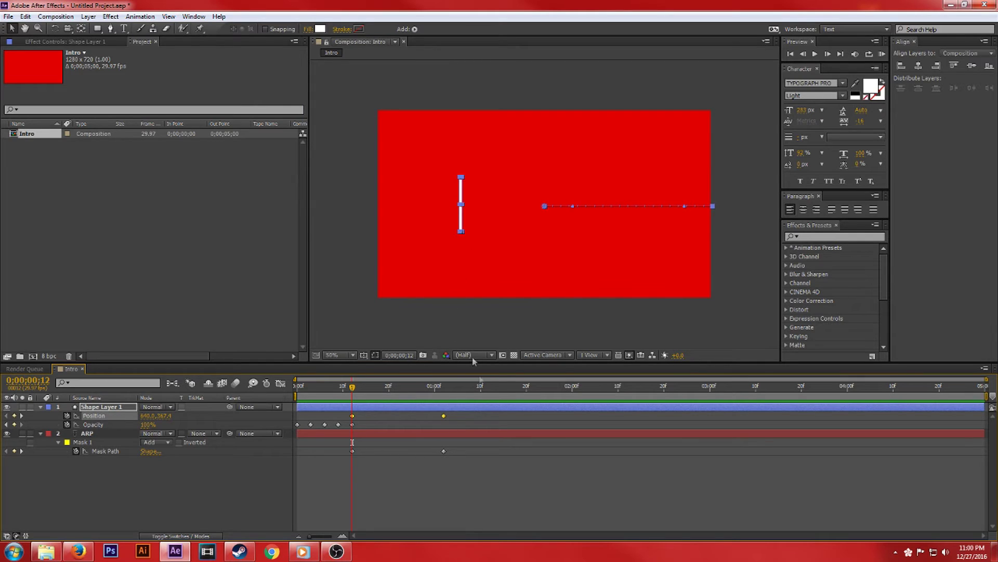
mouse_move(352, 388)
left_mouse_down()
mouse_move(374, 388)
mouse_move(350, 392)
left_mouse_up()
left_click_drag(148, 415, 161, 415)
mouse_move(353, 389)
left_mouse_down()
mouse_move(384, 391)
mouse_move(354, 396)
left_mouse_up()
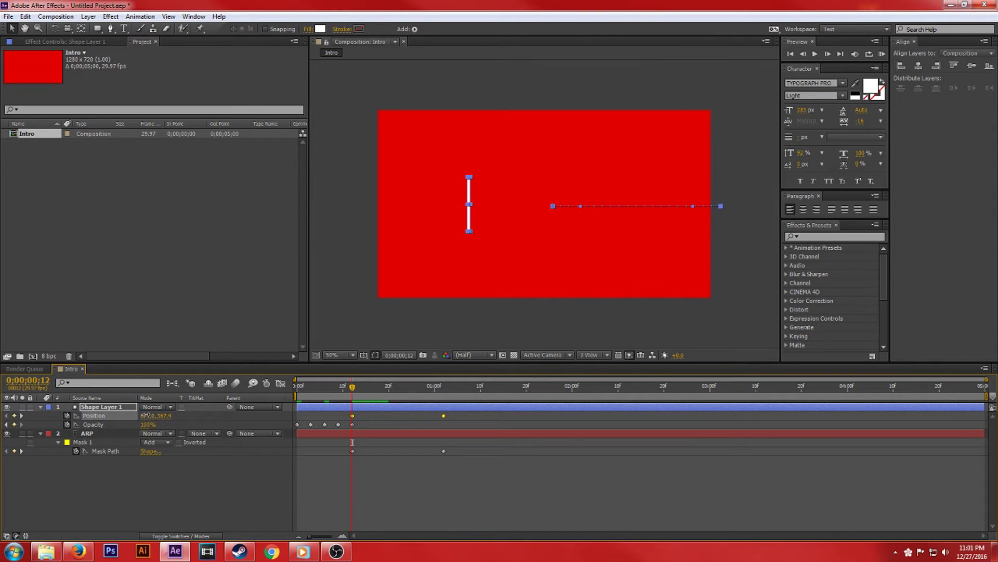
left_click_drag(146, 415, 139, 415)
left_click_drag(356, 390, 302, 389)
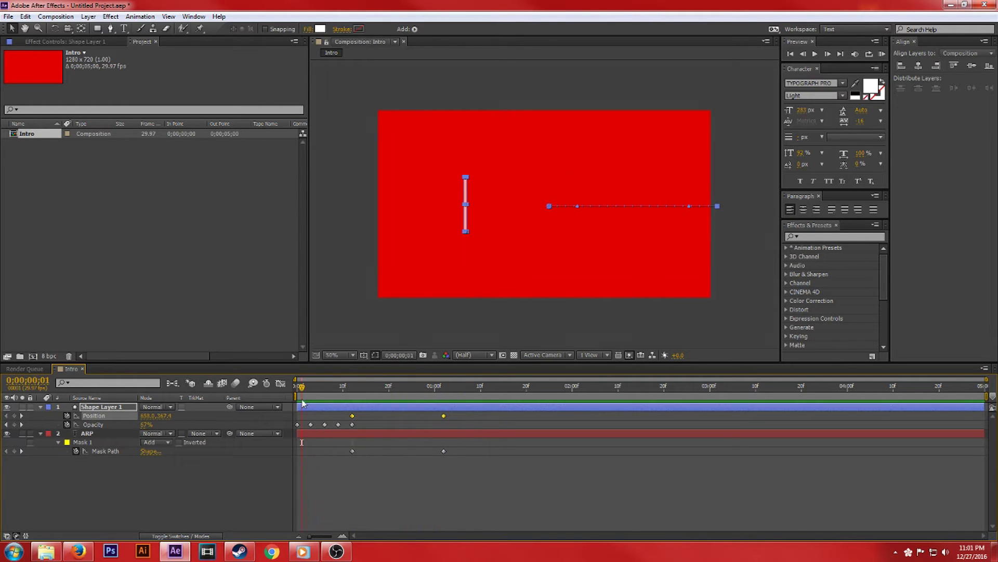
left_click(339, 323)
key("space")
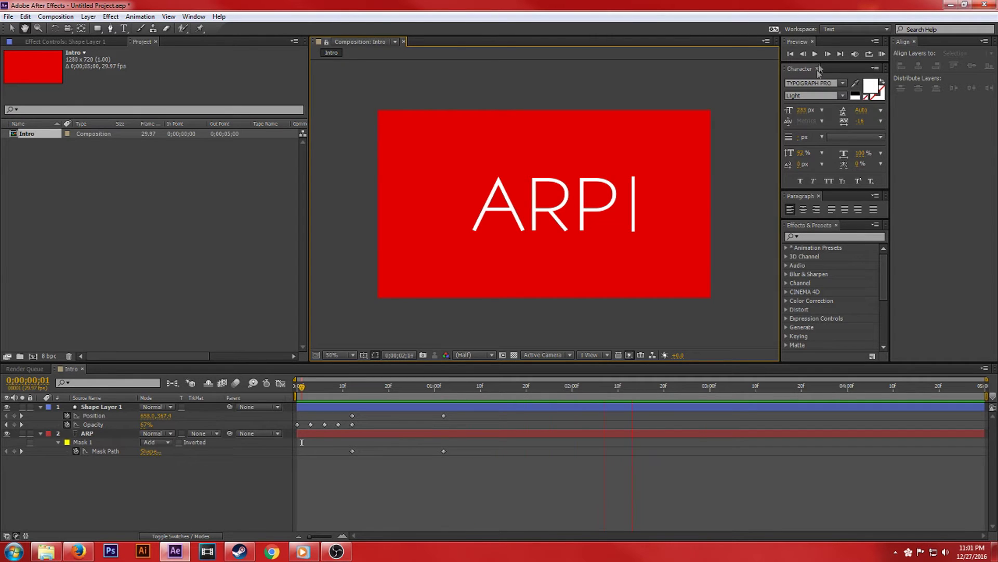
key("v")
- Nudge the bar's ending Position X to 1288, just right of the P
left_click_drag(659, 387, 445, 388)
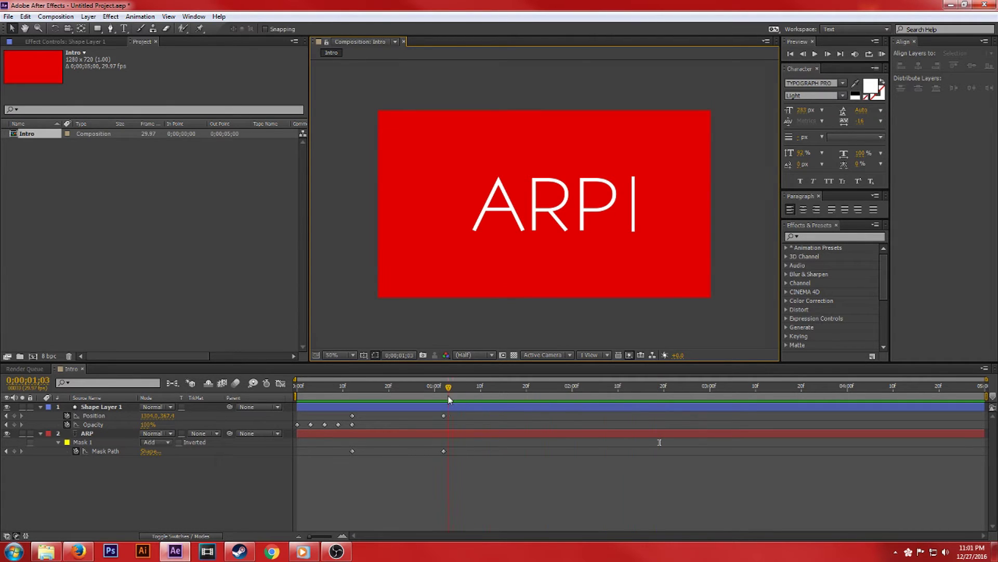
left_click(95, 415)
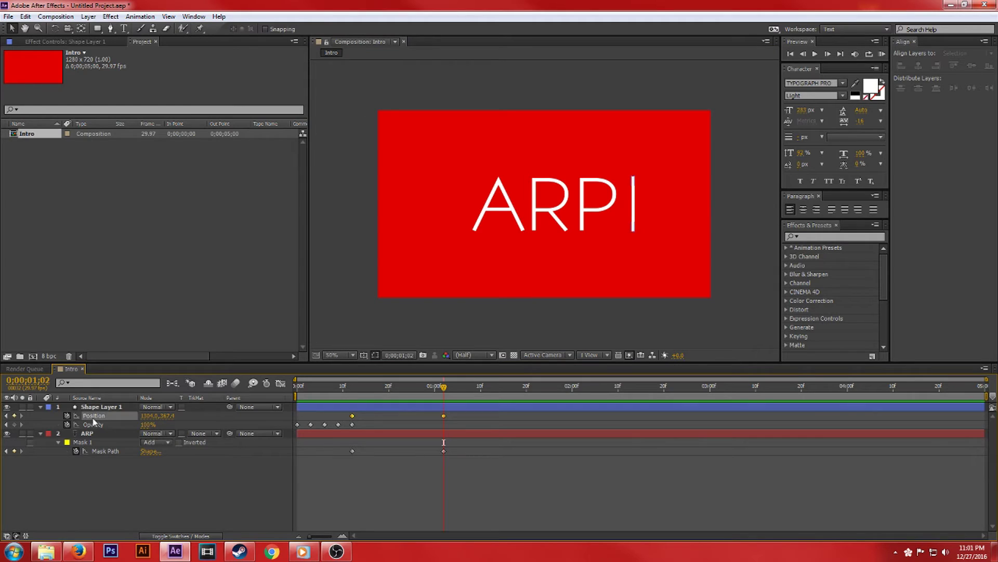
left_click(635, 219)
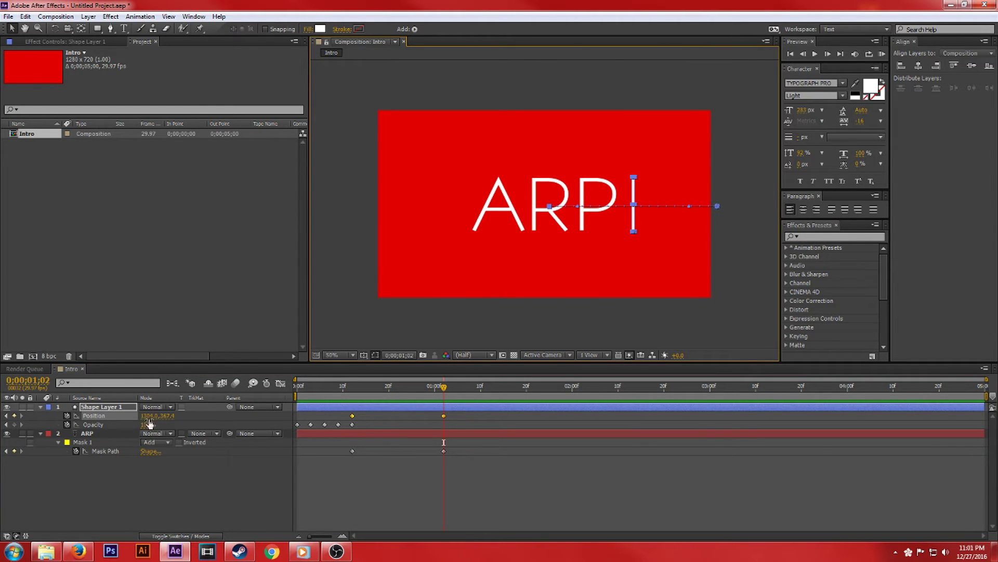
key("Left")
key("Left")
key("Left")
key("Left")
key("Left")
key("Left")
key("Left")
key("Left")
key("Left")
key("Left")
key("Left")
key("Left")
key("Left")
key("Left")
key("Left")
key("Left")
left_click(334, 427)
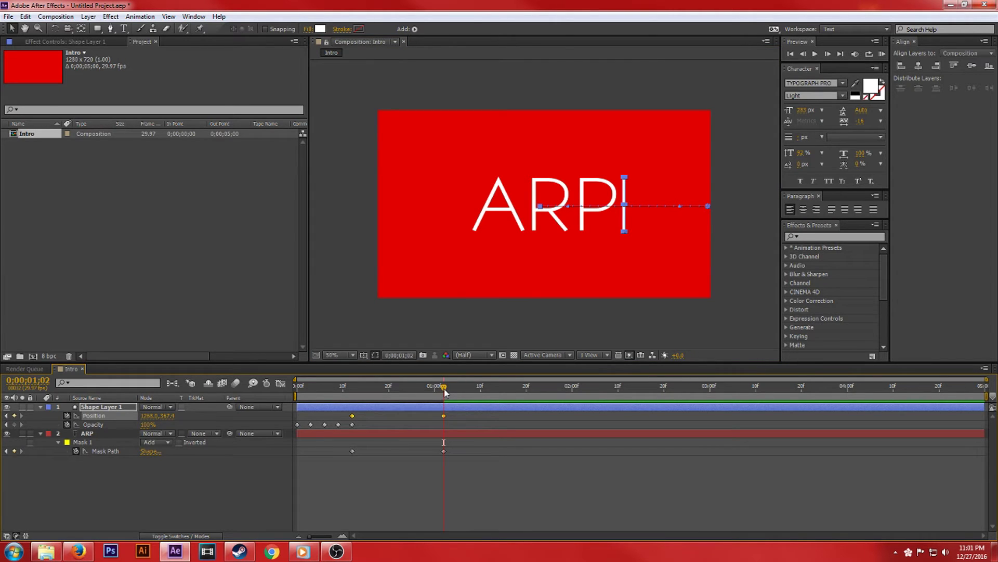
mouse_move(445, 393)
left_mouse_down()
mouse_move(520, 389)
mouse_move(416, 389)
mouse_move(458, 397)
left_mouse_up()
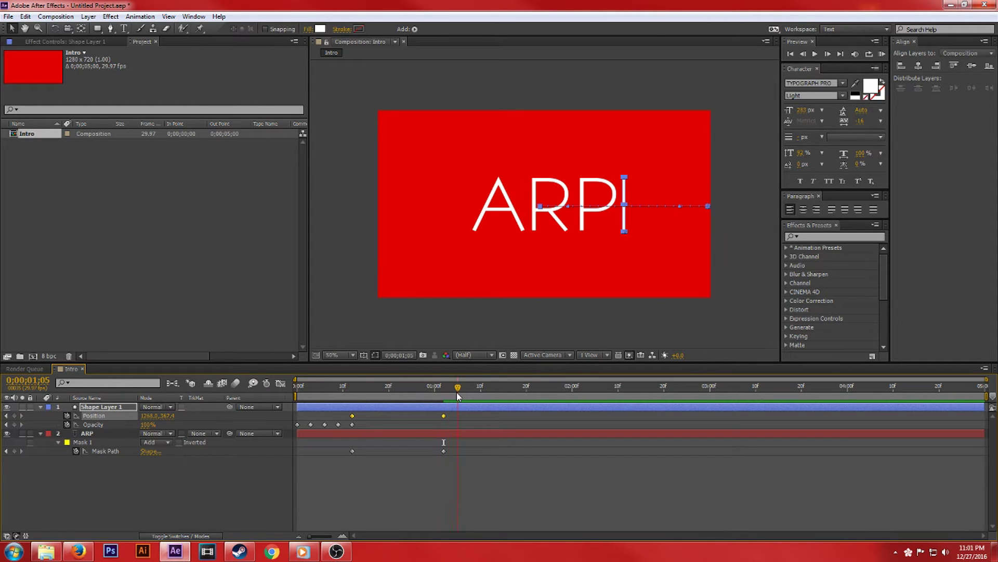
- Key the bar's Opacity at 0% after the slide and preview from the start
left_click(147, 425)
type("0")
key("Return")
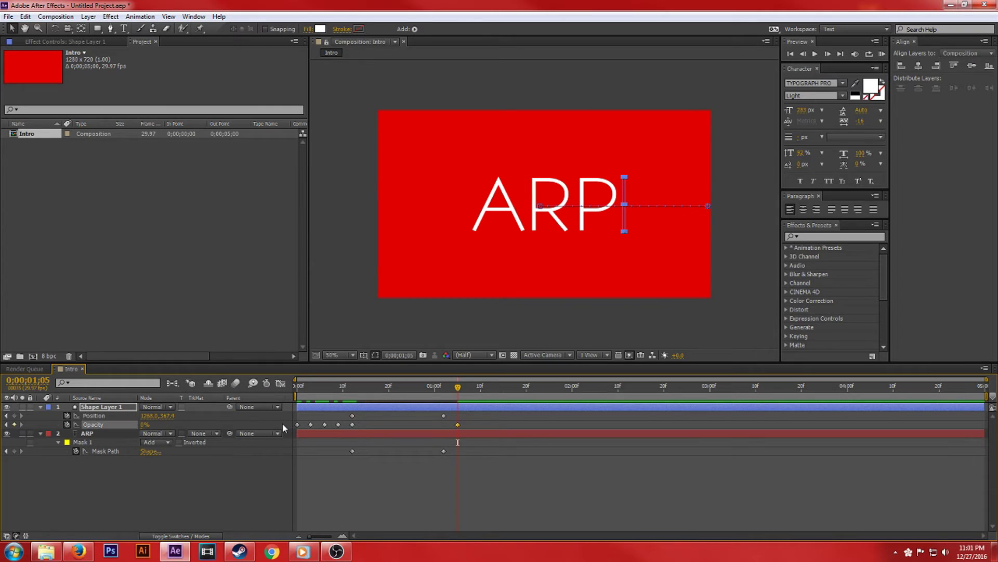
left_click_drag(457, 388, 446, 393)
key("Home")
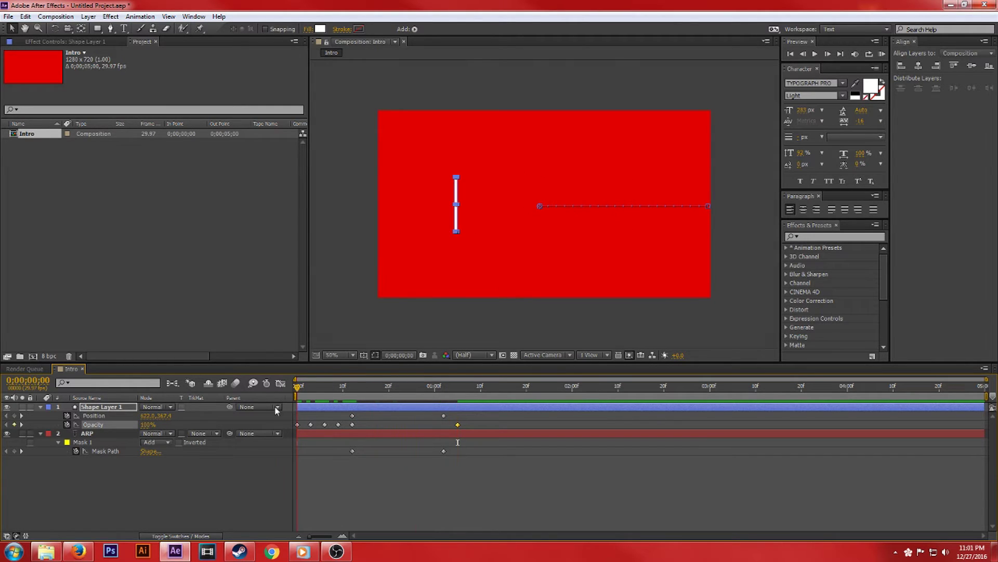
left_click(404, 472)
key("space")
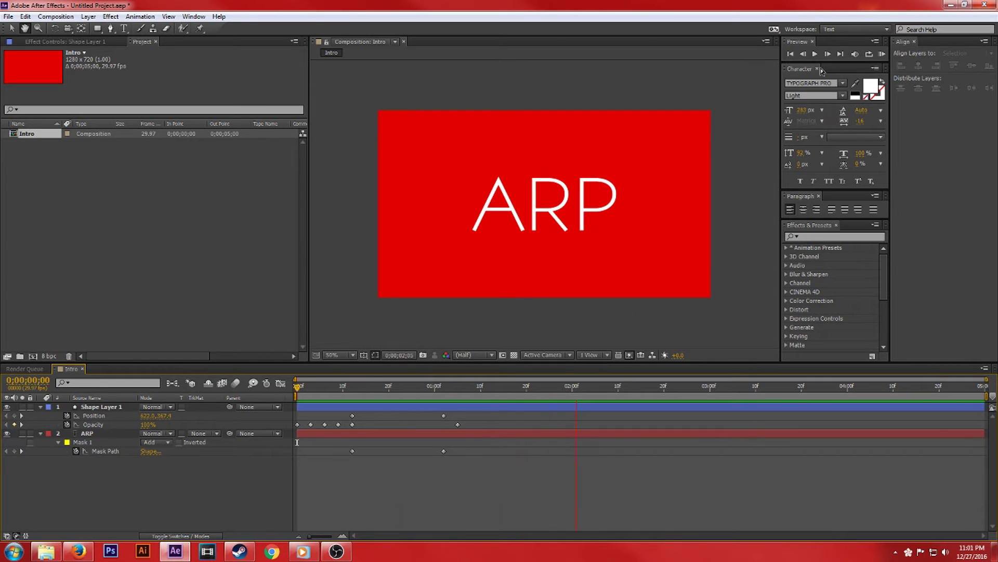
key("space")
- Align the ending Position, Mask Path and Opacity keyframes at 0;00;01;00
left_click_drag(623, 389, 444, 405)
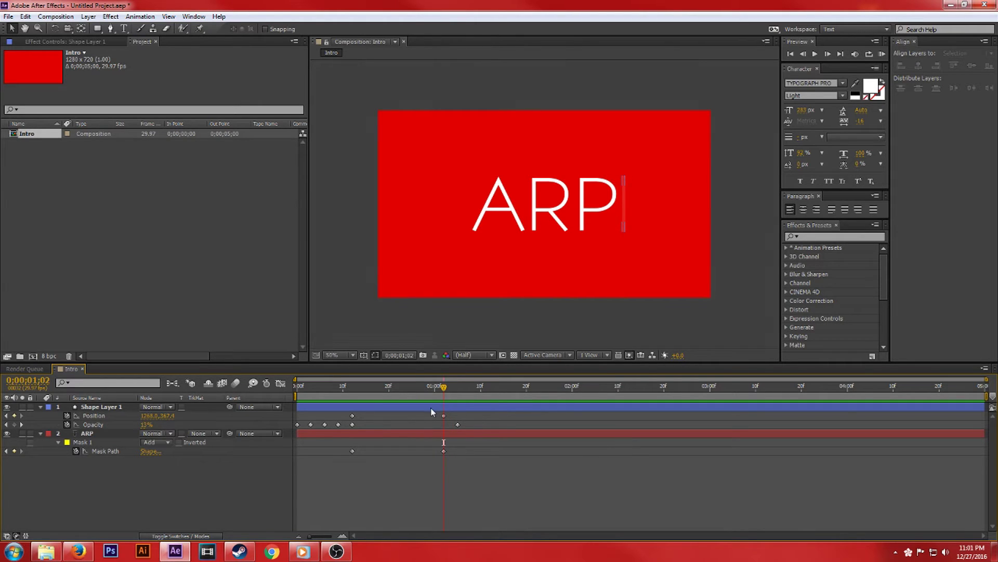
left_click(443, 405)
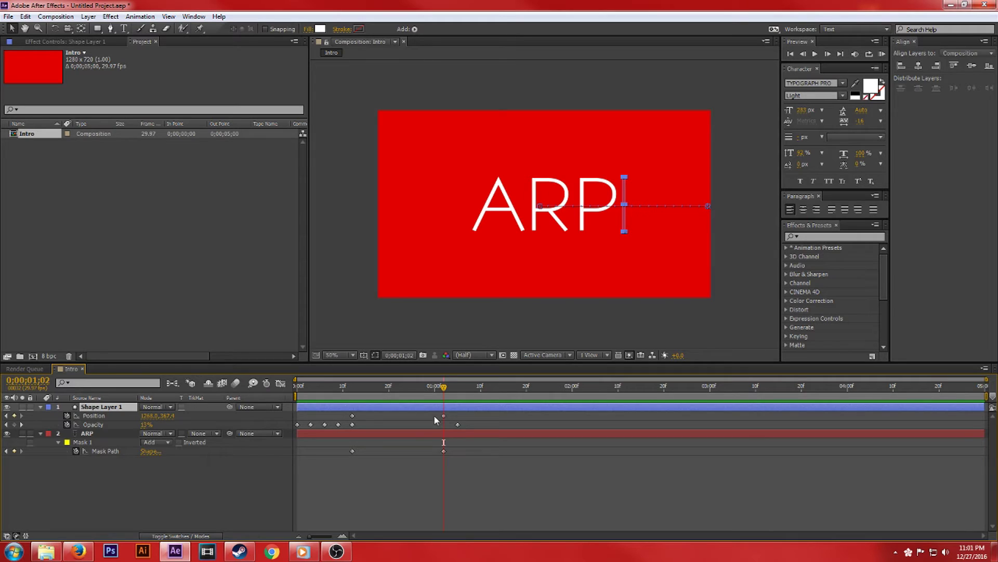
left_click_drag(434, 414, 484, 446)
left_click_drag(437, 420, 449, 454)
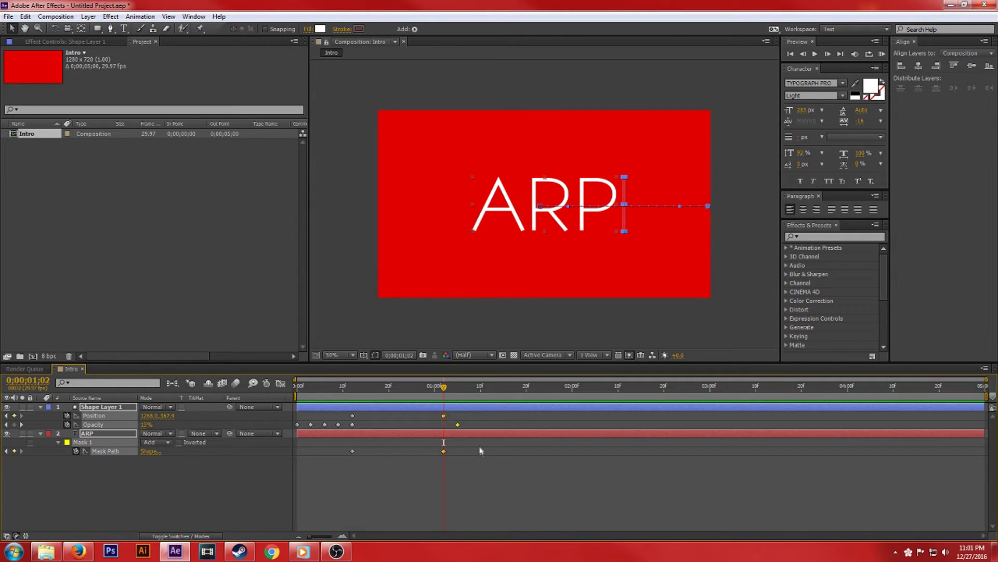
left_click(436, 387)
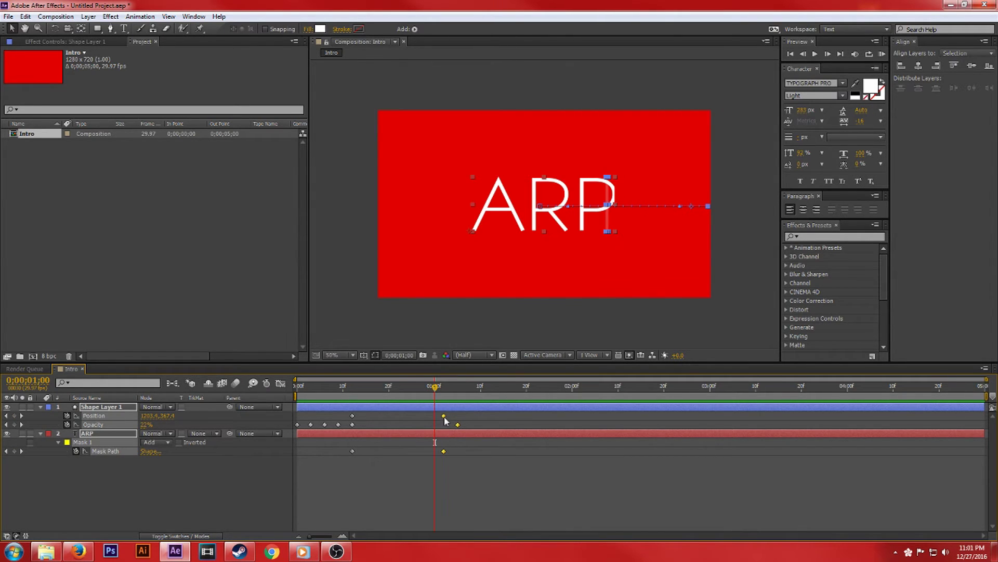
left_click_drag(444, 416, 435, 417)
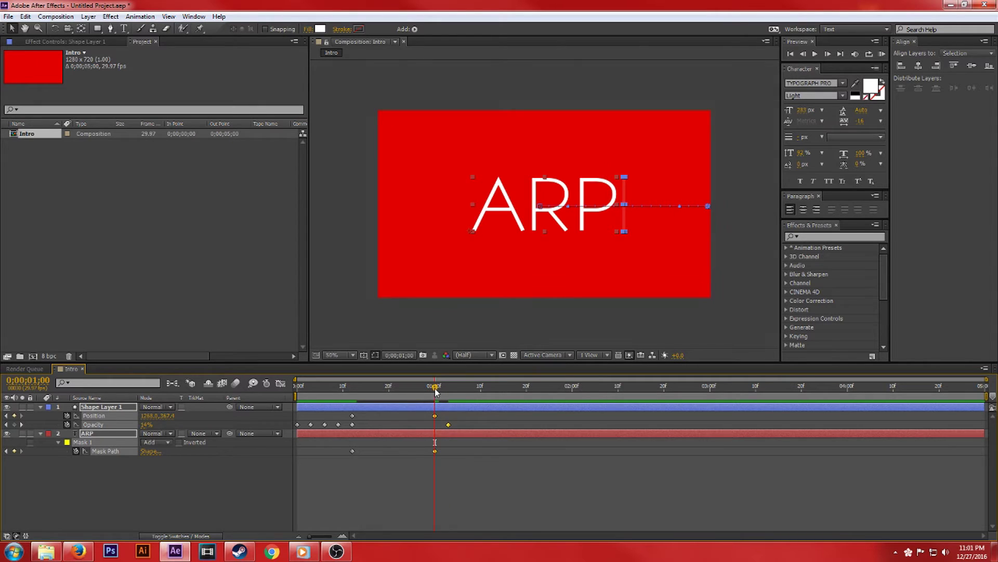
left_click_drag(436, 391, 448, 396)
left_click_drag(447, 425, 435, 425)
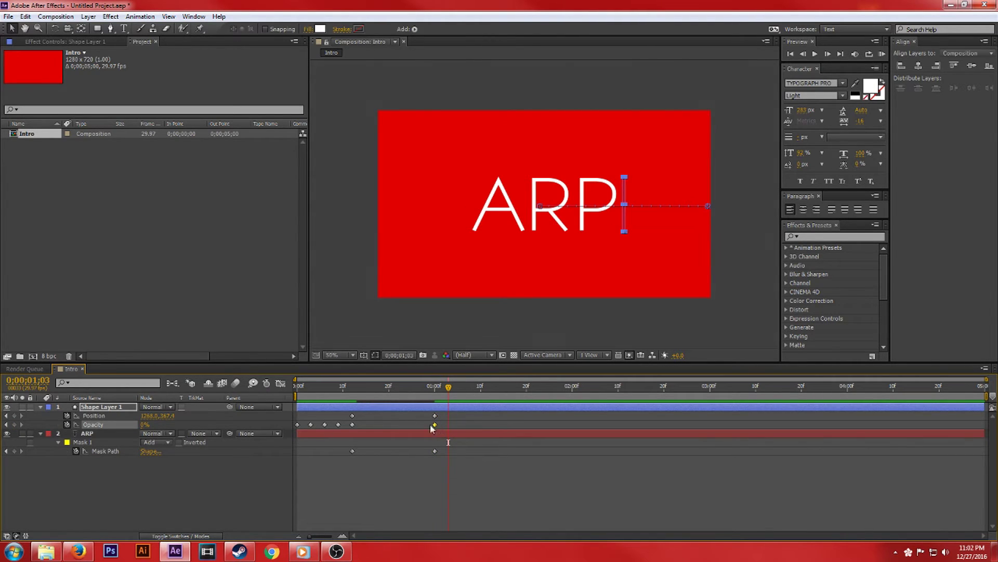
- Set the bar's Opacity to 0% a few frames after one second and play back
left_click(146, 424)
key("Return")
left_click(152, 426)
type("0")
key("Return")
left_click_drag(449, 392, 296, 405)
left_click(720, 186)
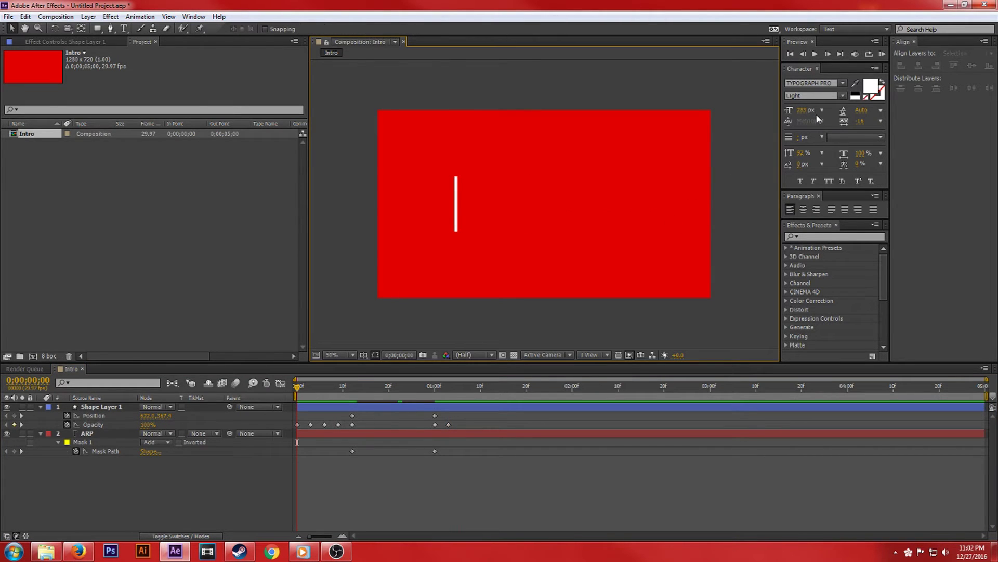
key("space")
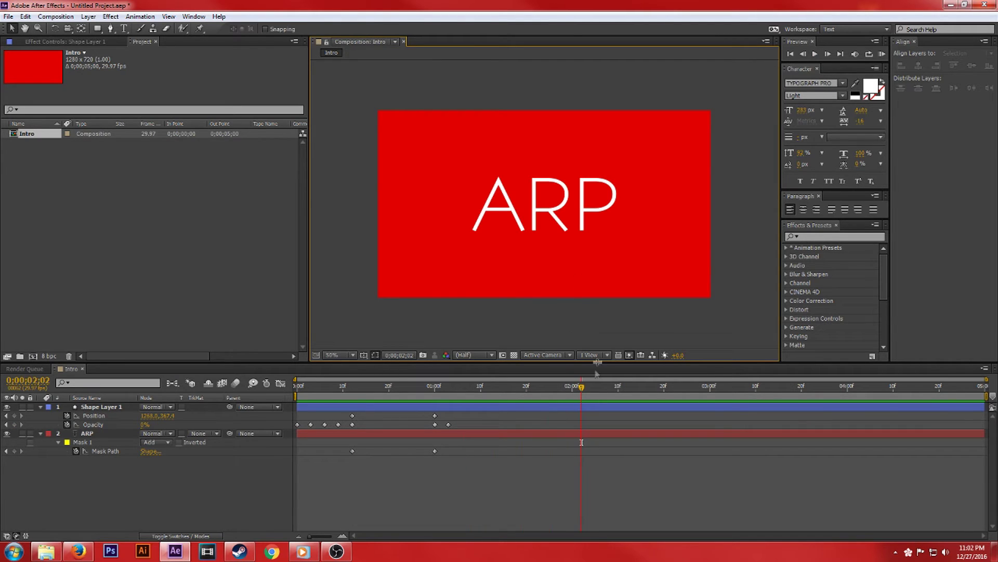
- Set the Opacity keyframe at one second to 100%, check the fade, and collapse the properties
left_click_drag(585, 390, 436, 401)
left_click(435, 425)
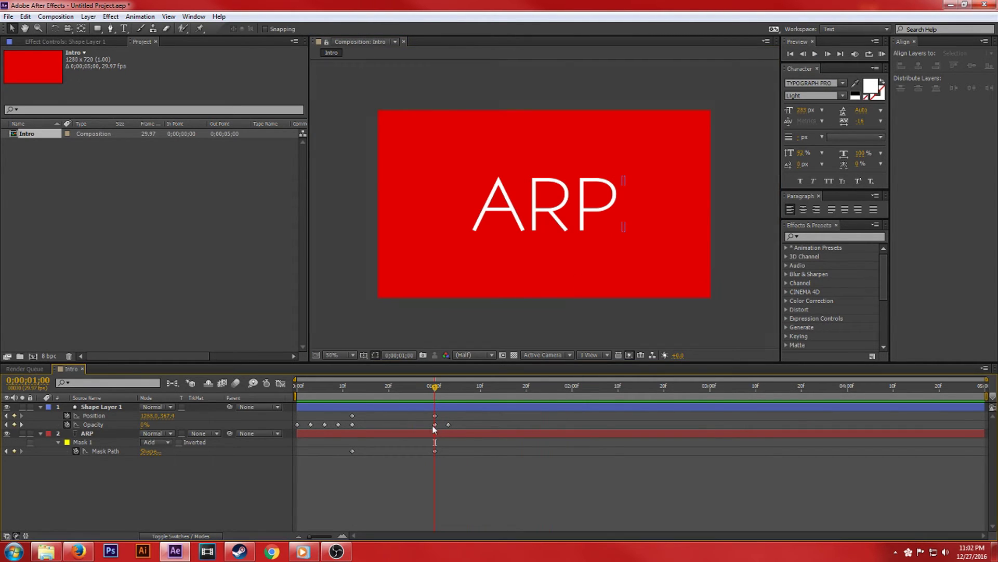
left_click(144, 424)
type("100")
key("Return")
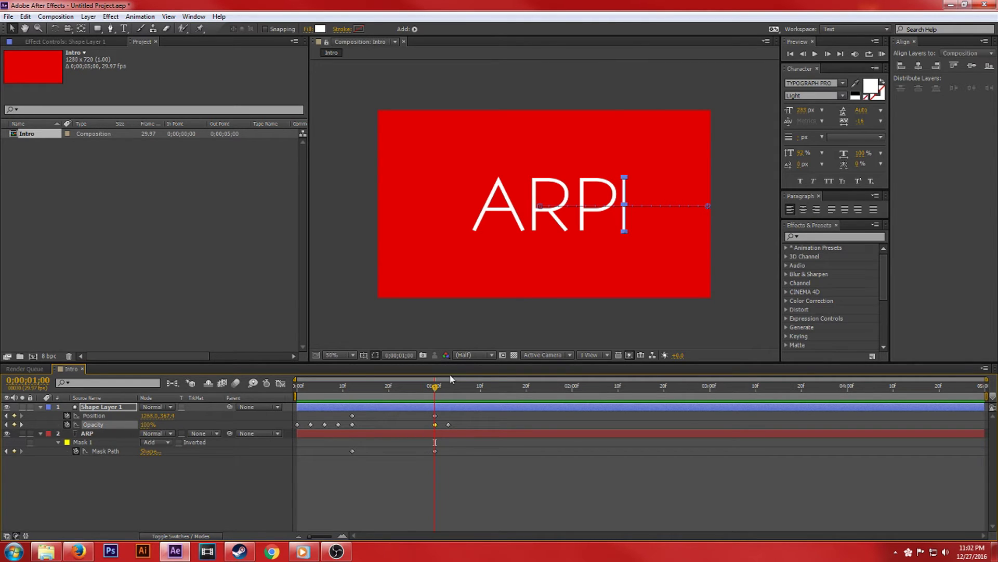
left_click(438, 389)
left_click(299, 389)
left_click(757, 285)
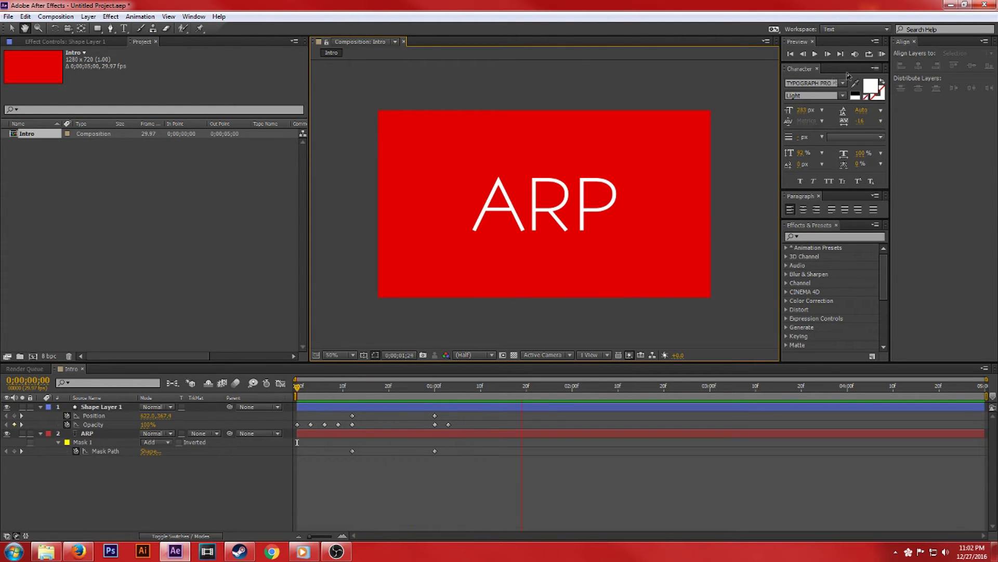
left_click(817, 54)
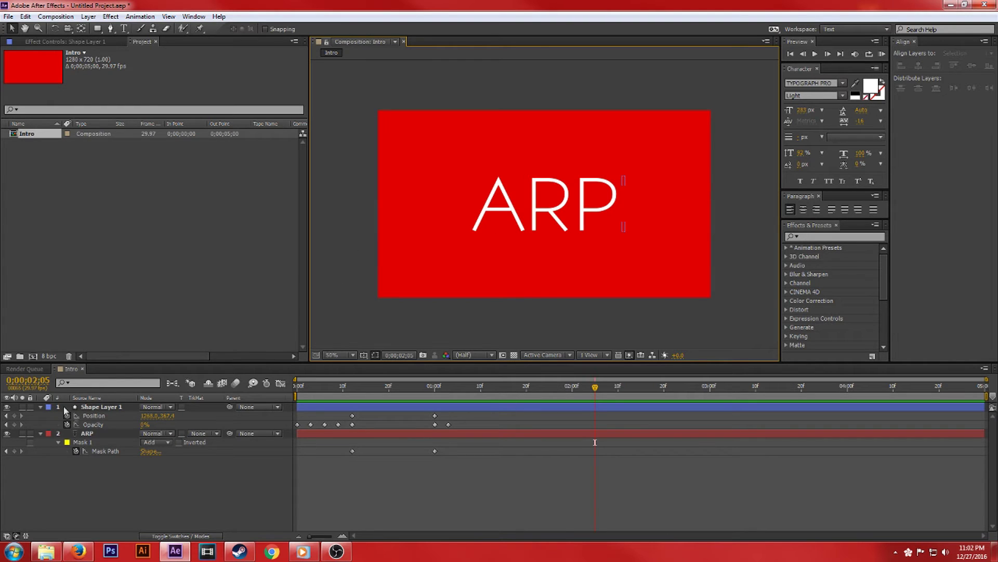
left_click(41, 407)
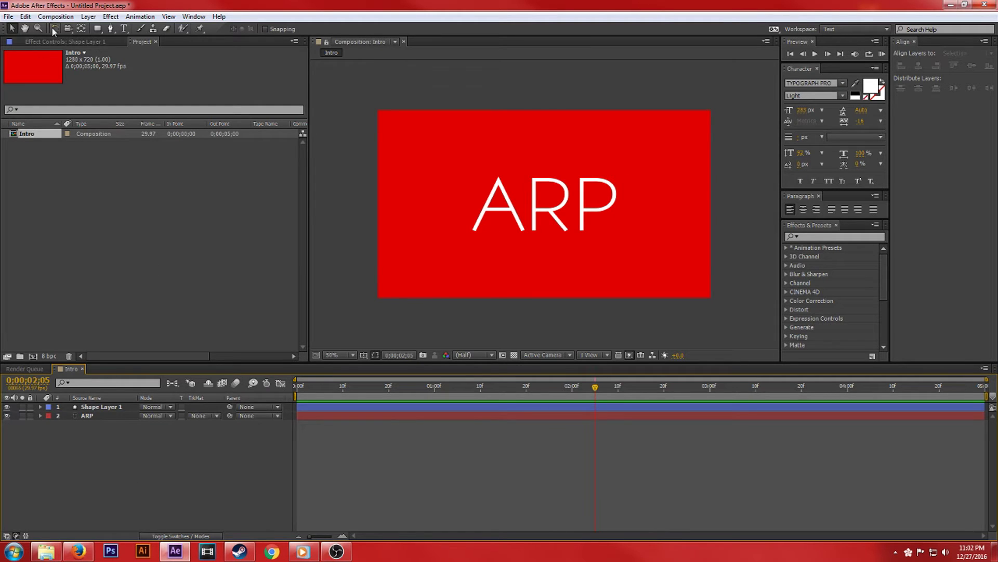
left_click(97, 29)
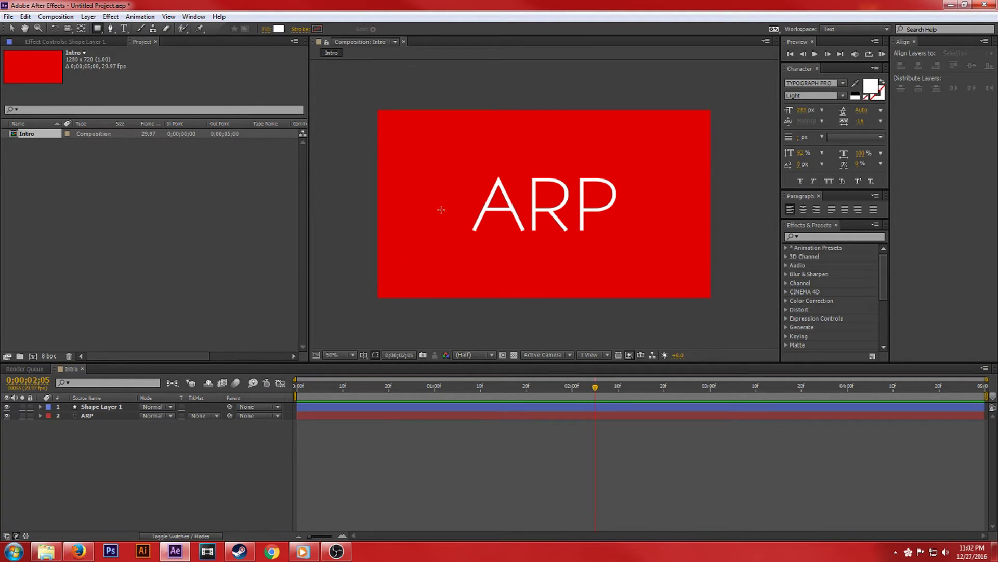
- Draw a thin white rectangle bar beneath ARP on a new shape layer
key("period")
left_click_drag(384, 266, 695, 269)
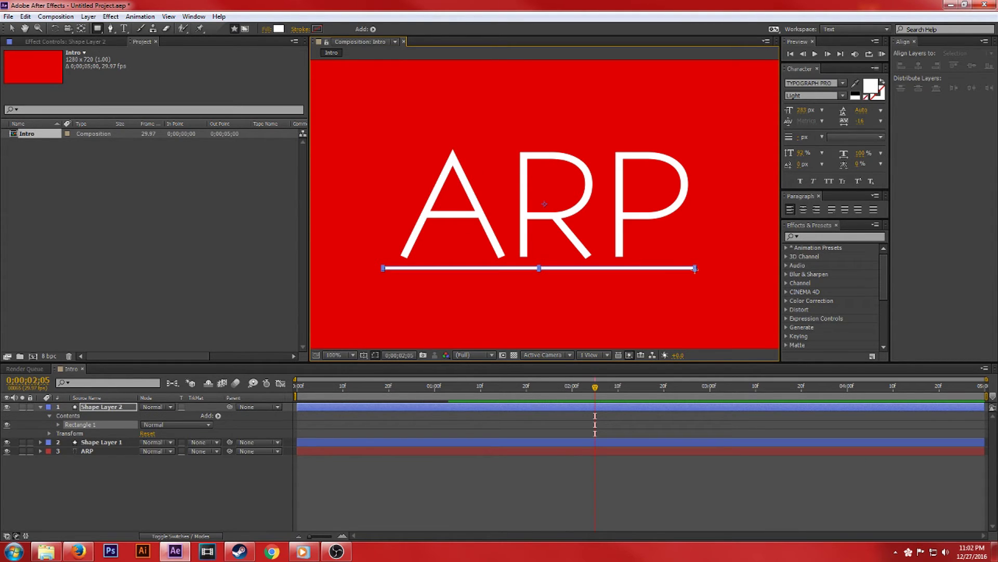
key("comma")
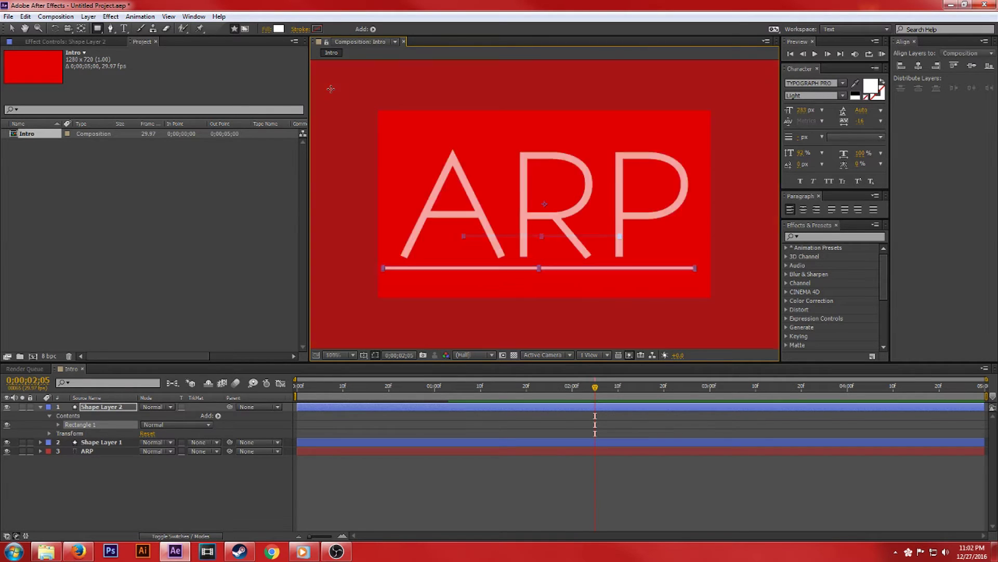
key("v")
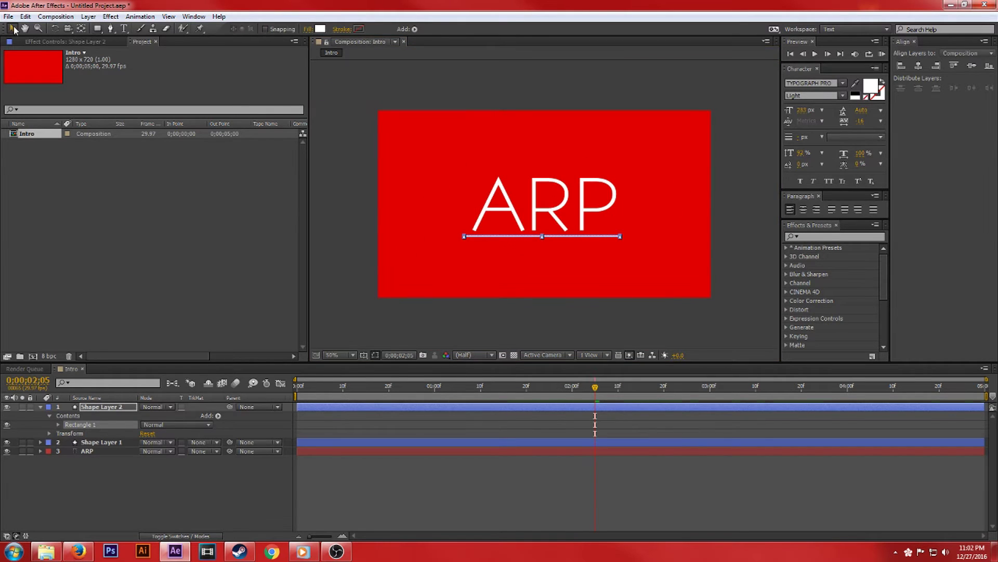
left_click(719, 188)
- Shorten the line to ARP's width and nudge its Position Y to 366
key("period")
left_click(407, 270)
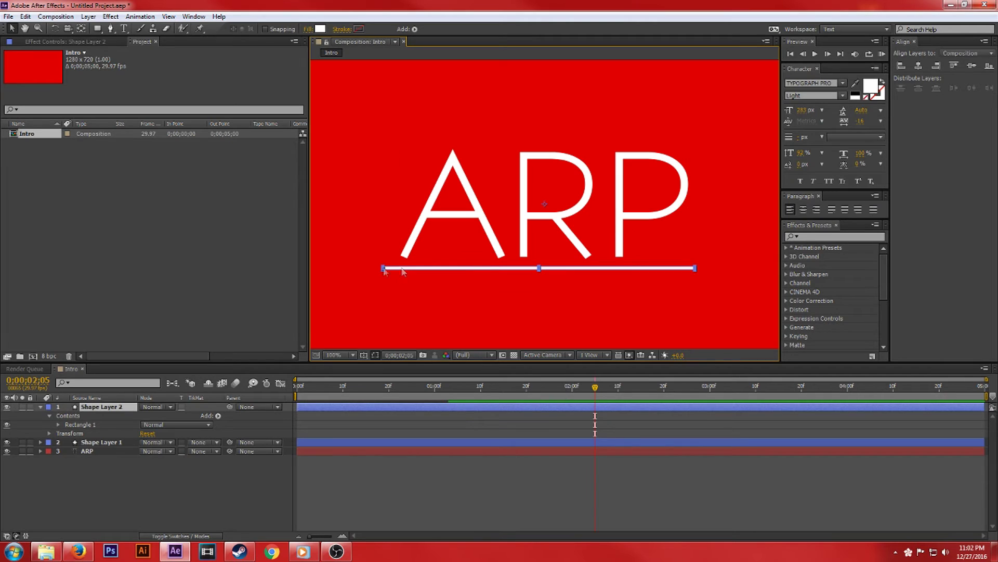
left_click_drag(384, 269, 391, 269)
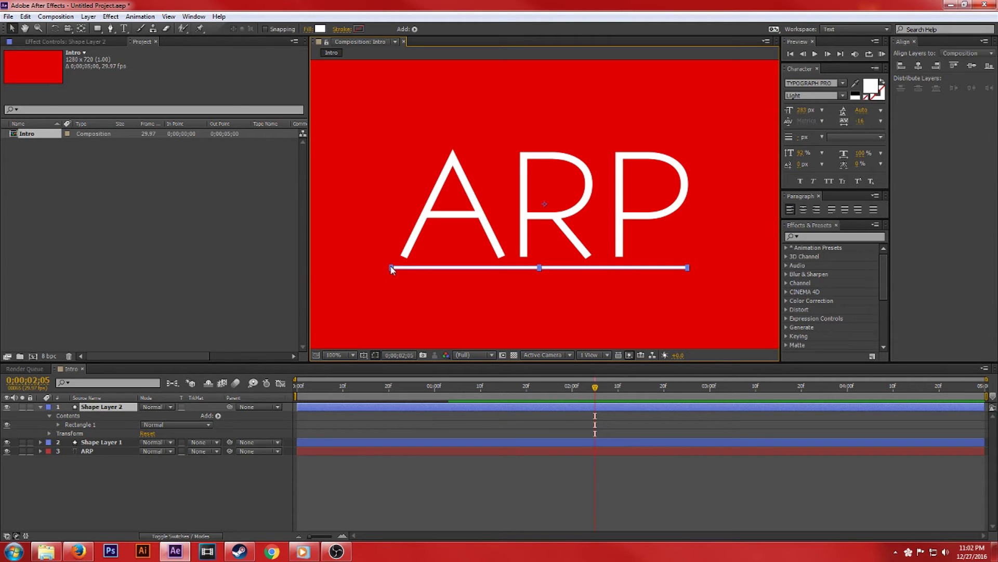
left_click(421, 274)
key("comma")
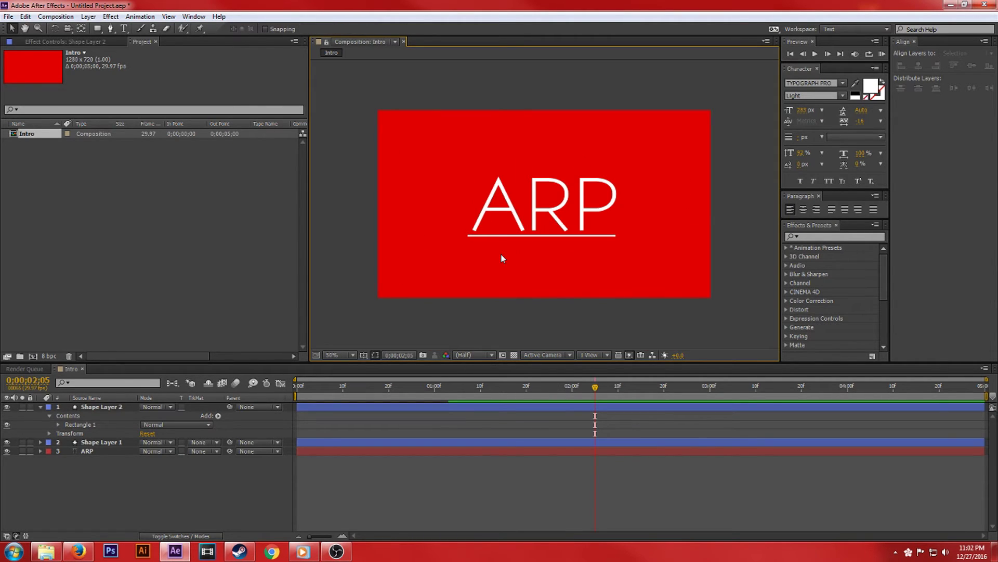
key("period")
left_click(431, 268)
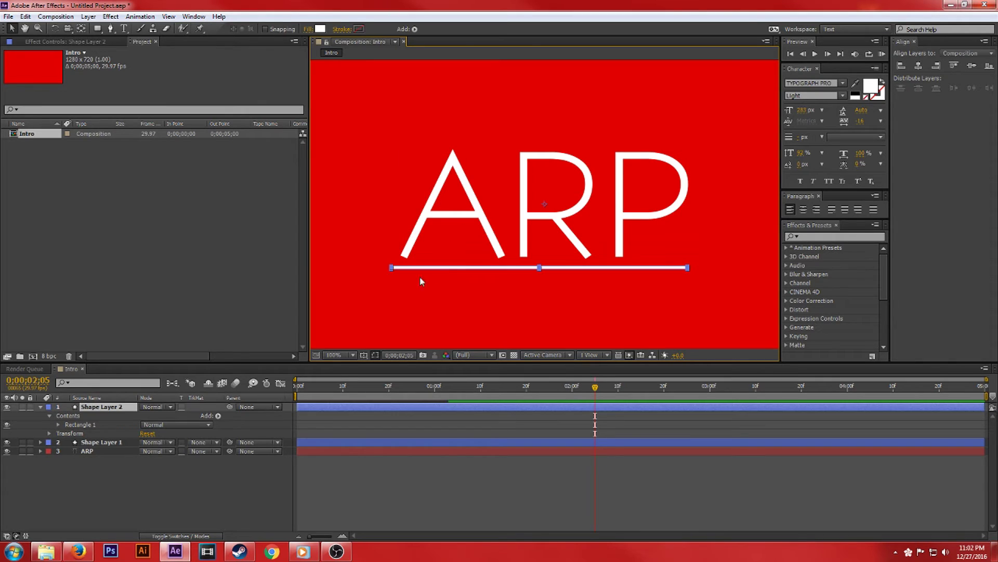
key("p")
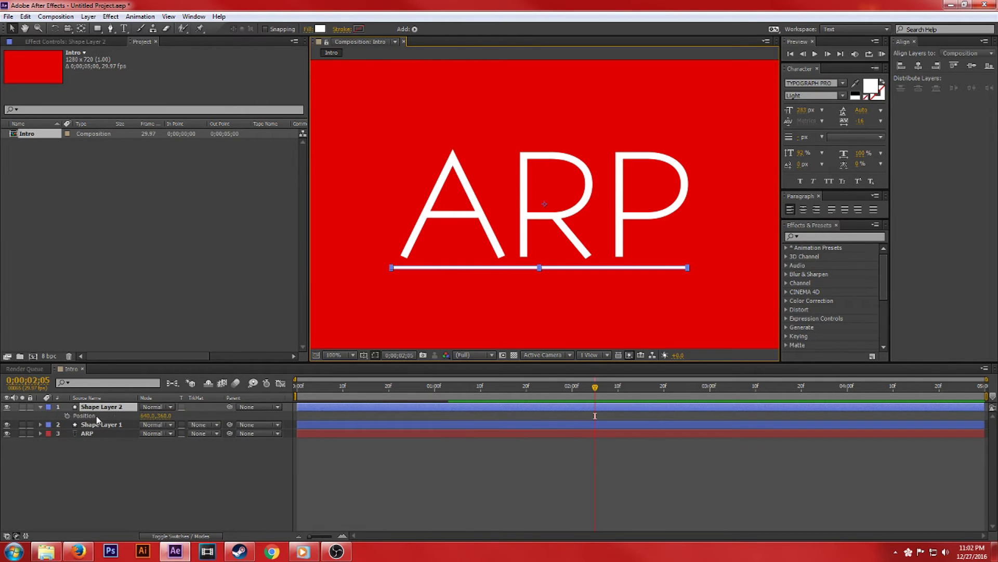
left_click_drag(165, 415, 147, 416)
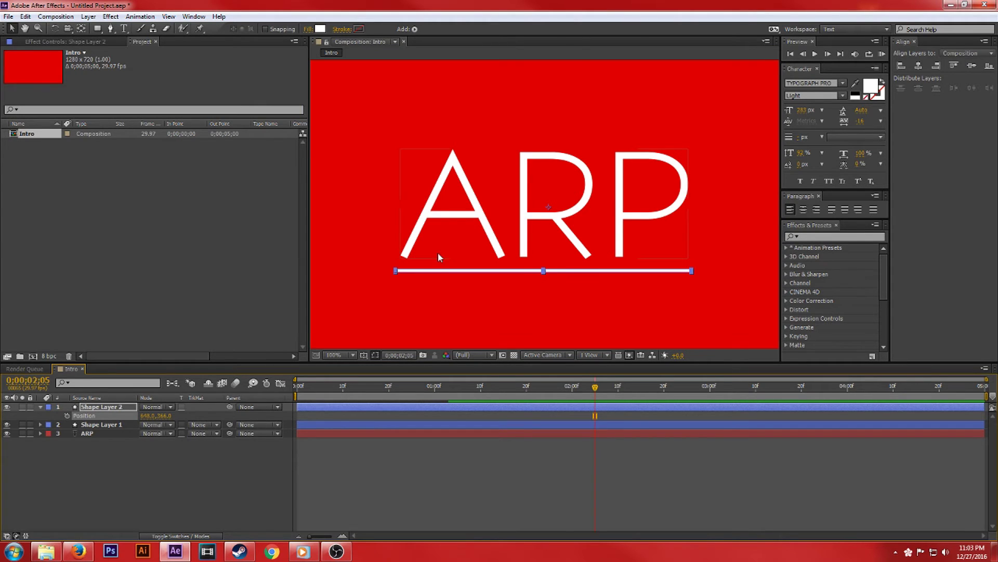
left_click(187, 484)
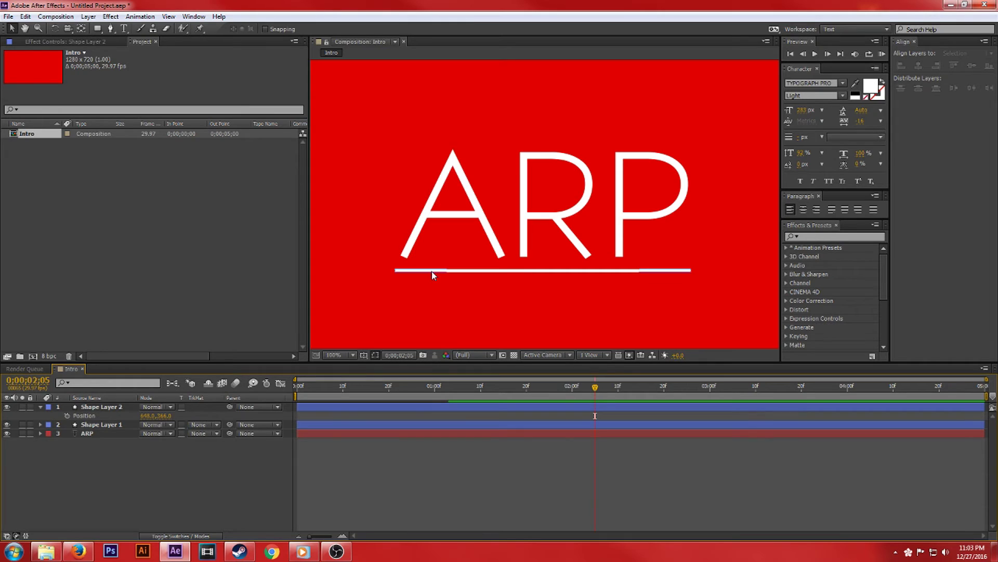
left_click(103, 408)
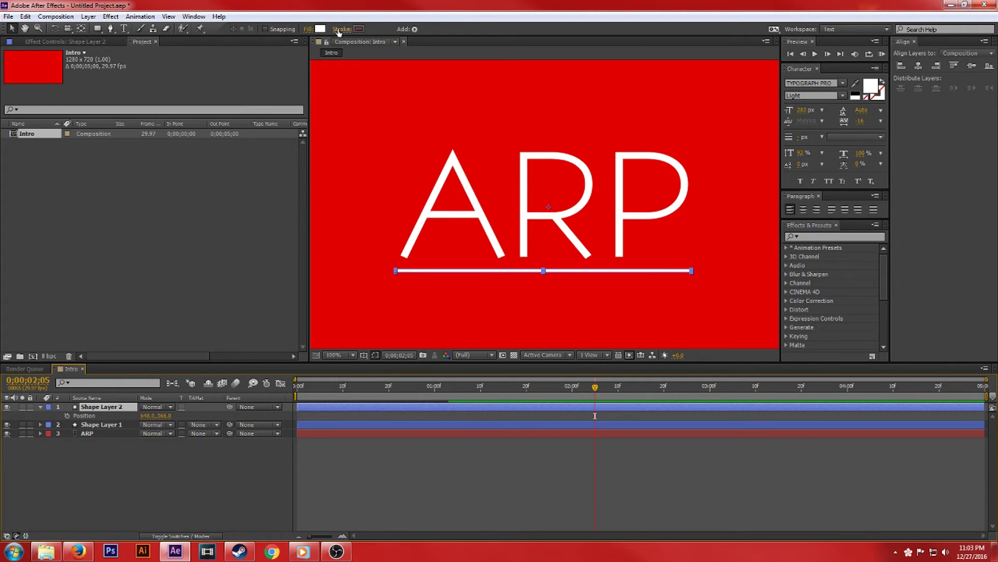
- Duplicate the line layer and move the copy above ARP at Position Y 108
key("ctrl+d")
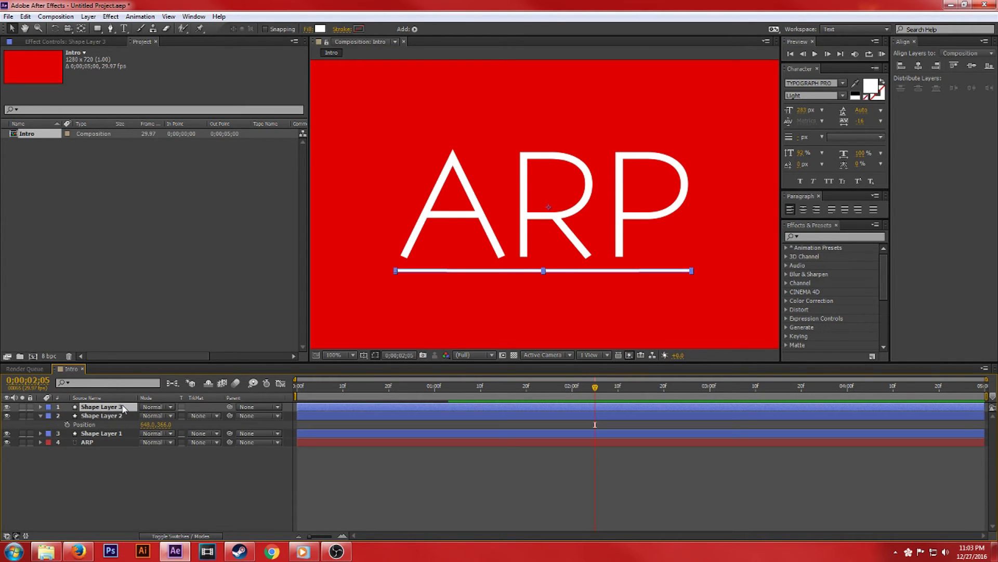
key("p")
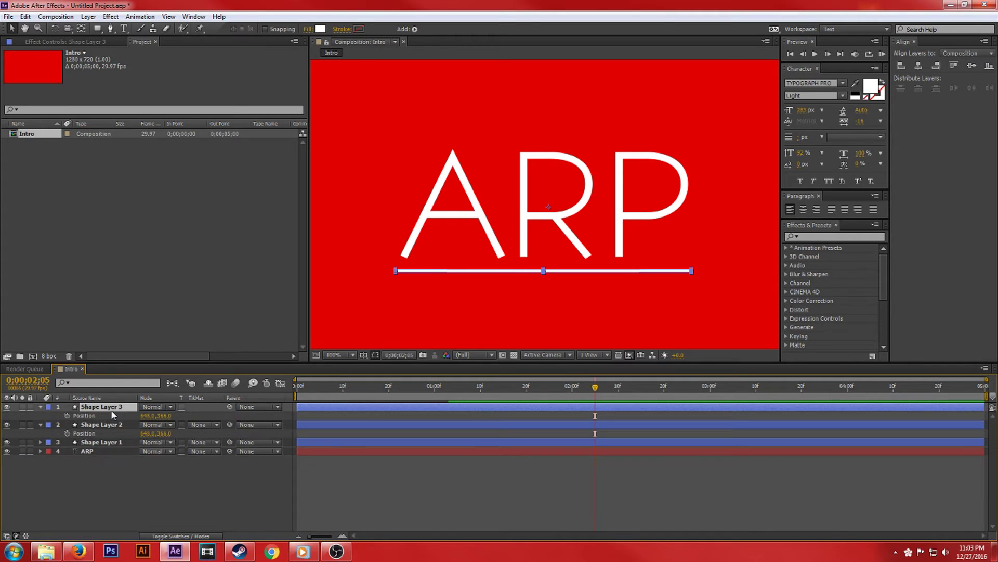
left_click_drag(167, 416, 18, 429)
left_click(477, 272)
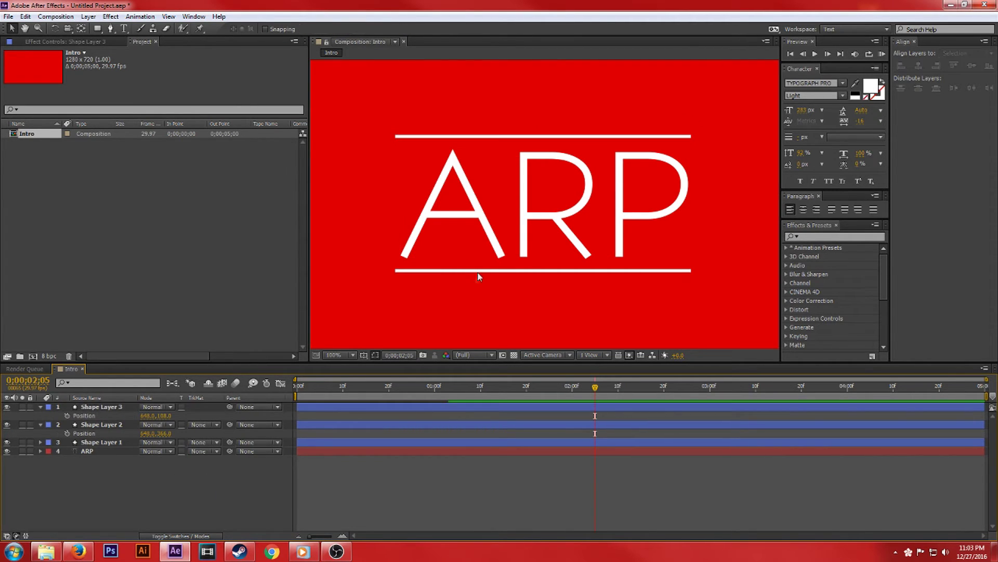
key("comma")
key("period")
- Rename the lower line layer 'Bottom' and the upper one 'Top'
left_click(92, 425)
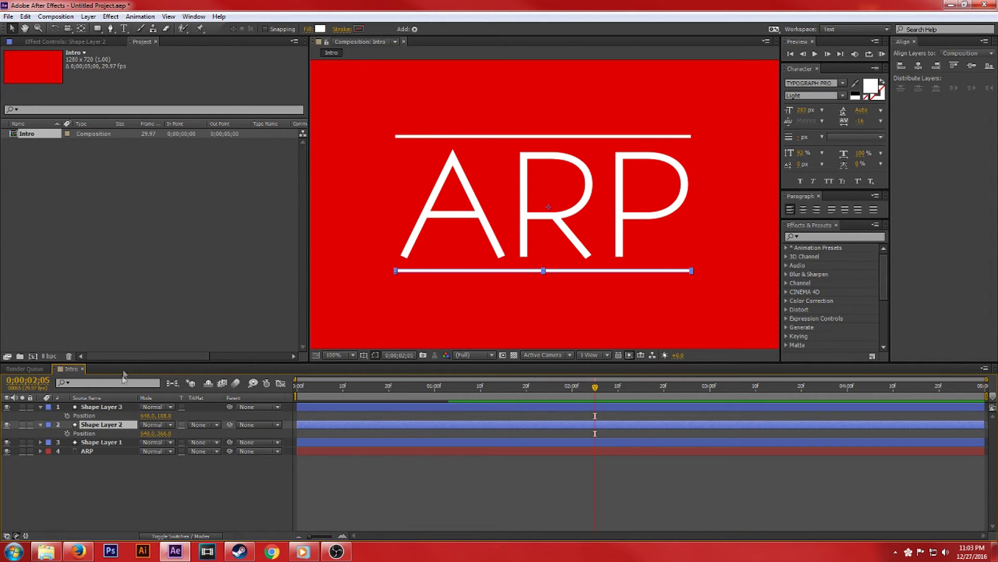
right_click(106, 427)
left_click(137, 420)
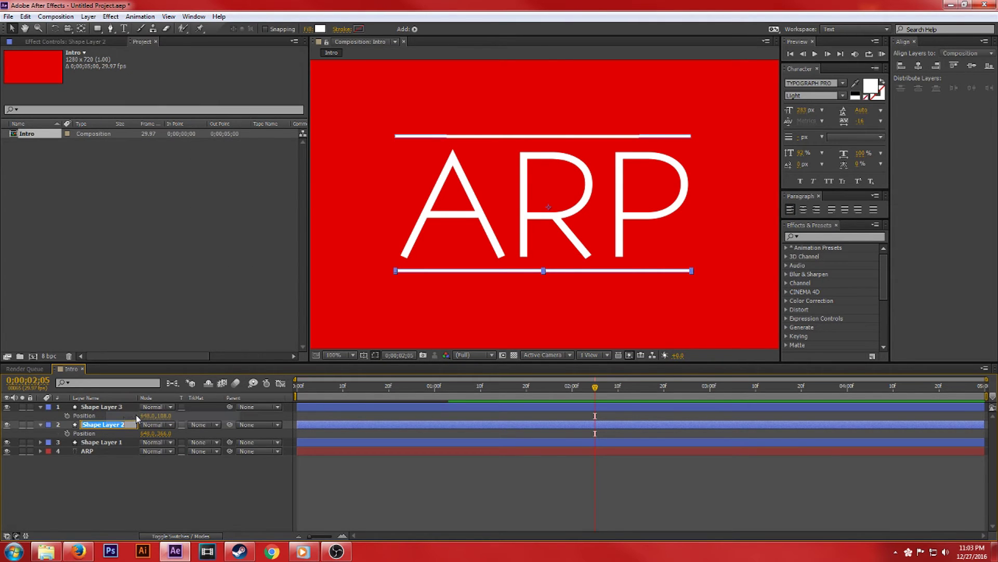
type("Bot")
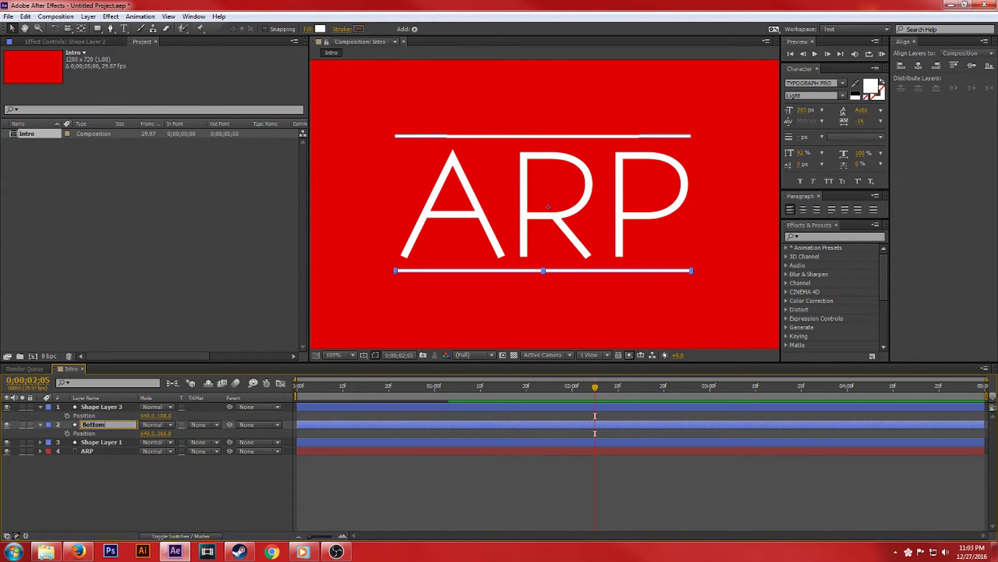
type("tom")
key("Return")
right_click(134, 403)
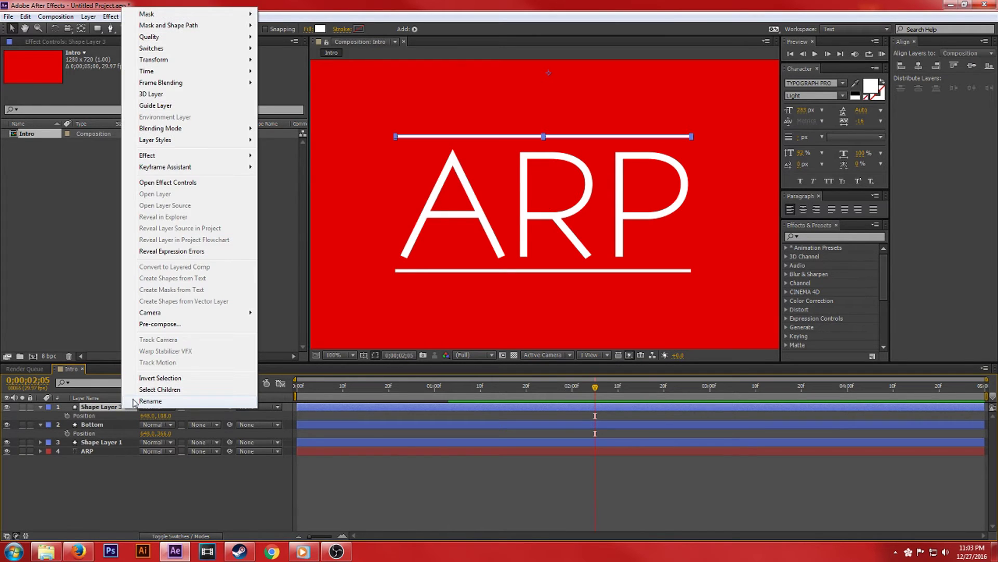
left_click(150, 401)
type("Top")
key("Return")
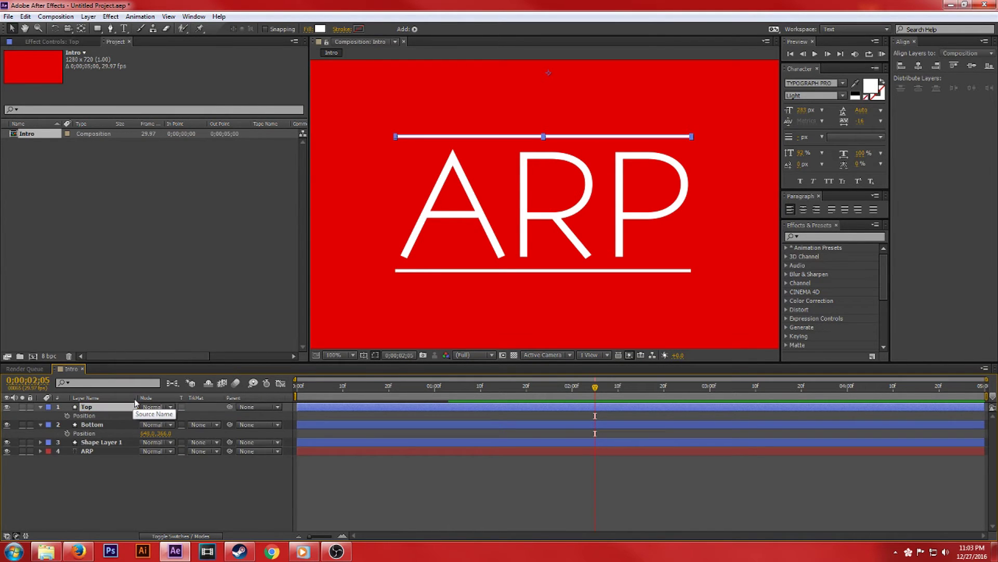
left_click(111, 425)
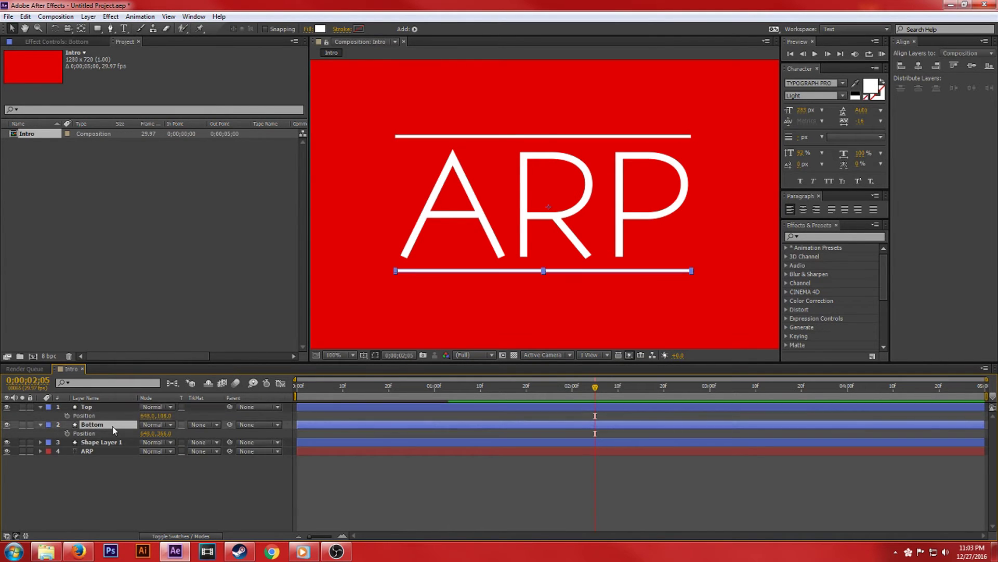
left_click(98, 30)
- Draw a rectangular mask over the bottom white line in Tool Creates Mask mode
left_click_drag(389, 263, 522, 280)
key("ctrl+z")
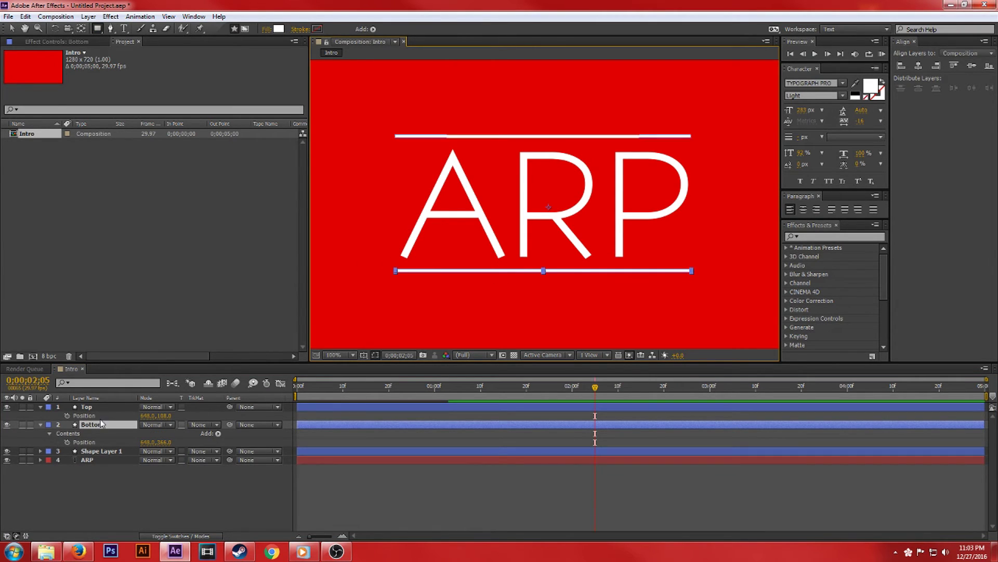
left_click(245, 29)
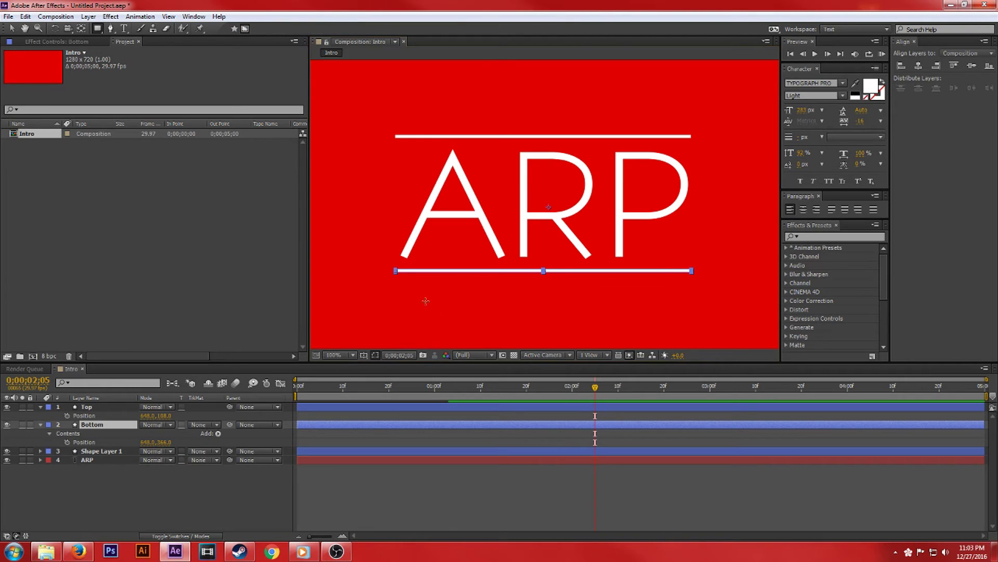
left_click_drag(389, 265, 693, 275)
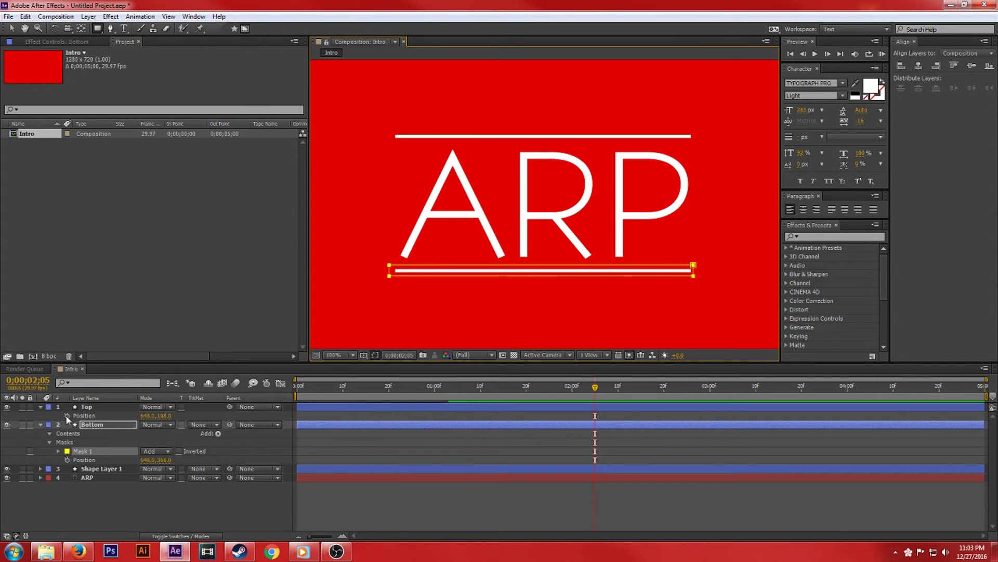
- Open the Bottom layer's Mask 1 and set a Mask Path keyframe
left_click(41, 407)
left_click(40, 416)
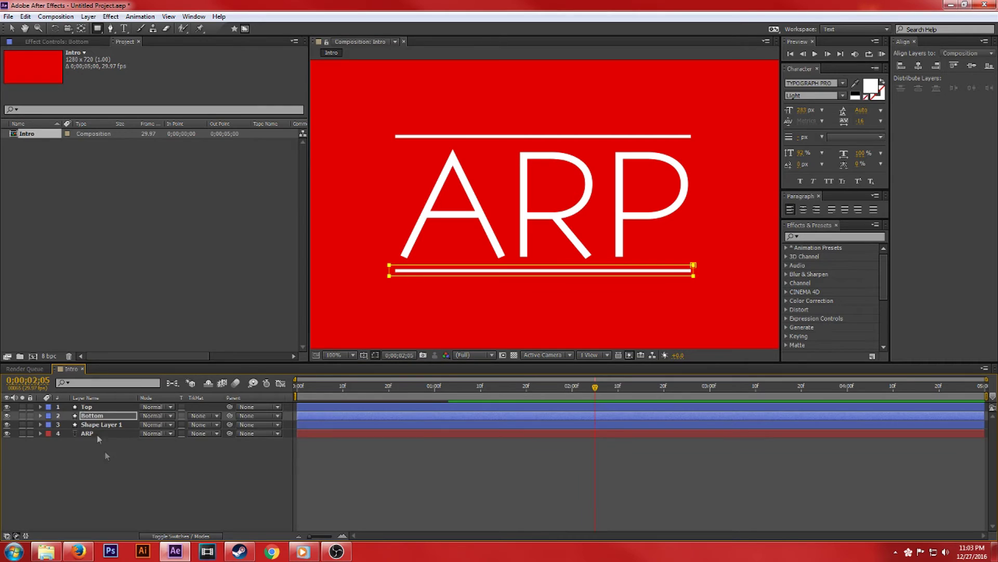
left_click_drag(107, 460, 77, 406)
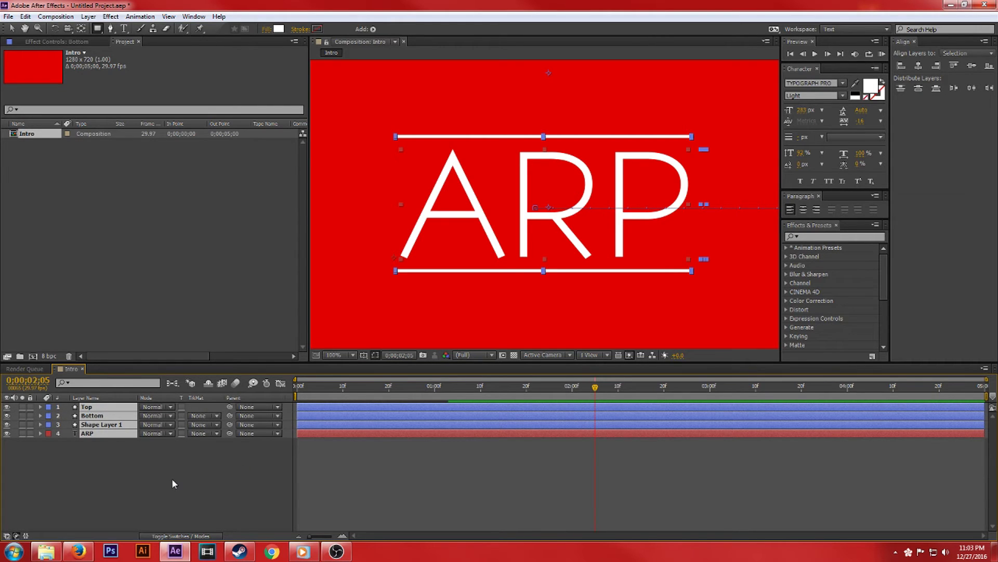
key("u")
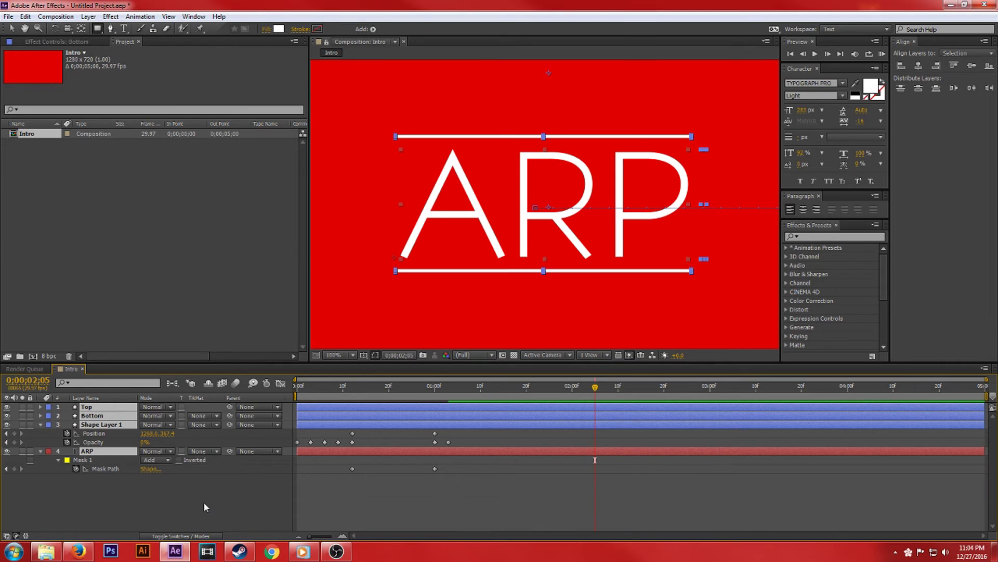
left_click(204, 501)
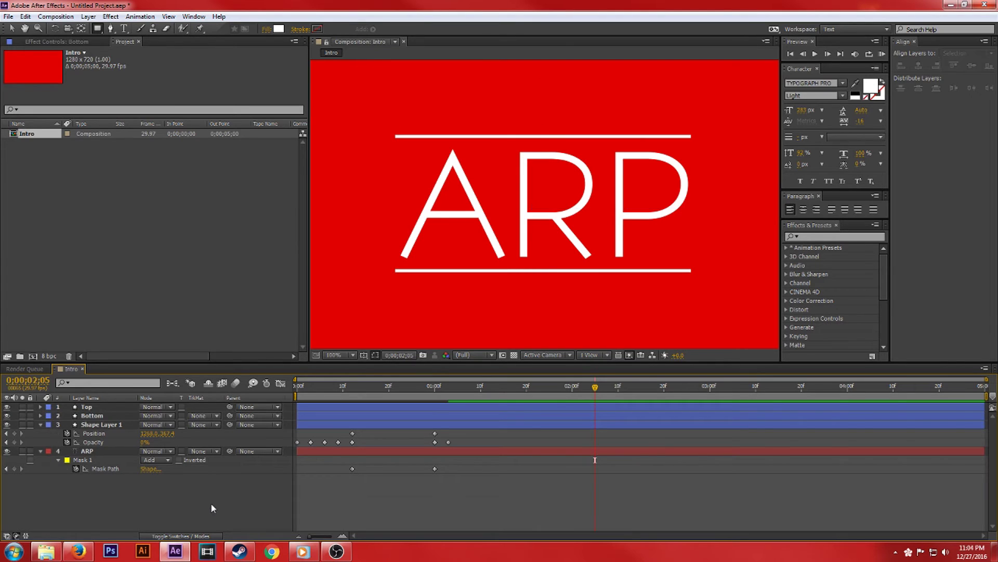
left_click(40, 416)
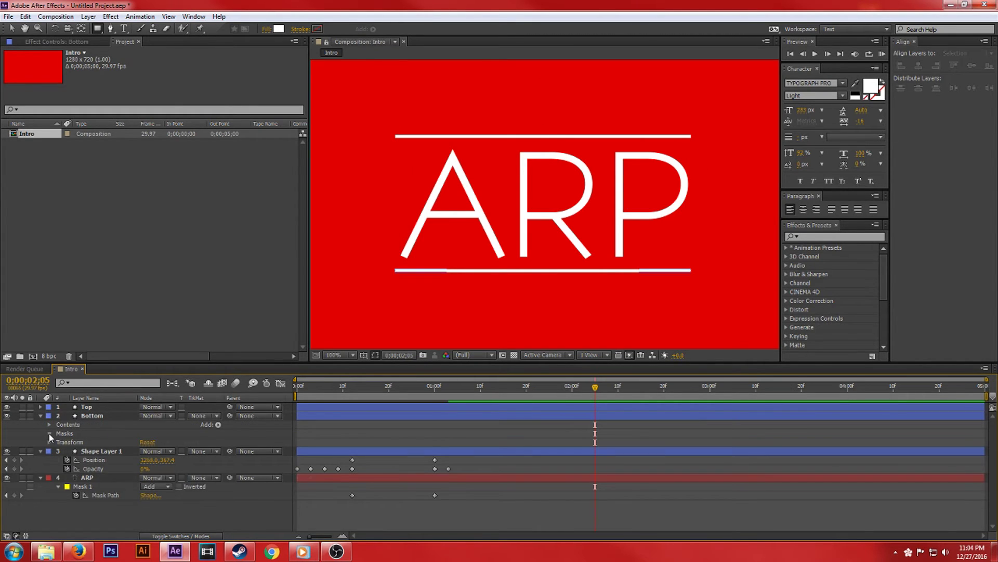
left_click(49, 434)
left_click(58, 442)
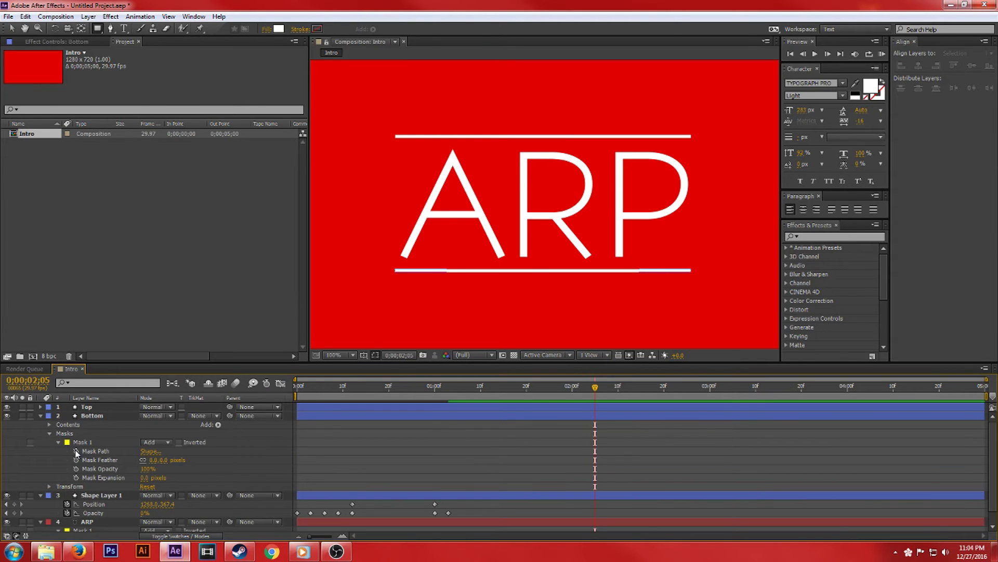
left_click(76, 451)
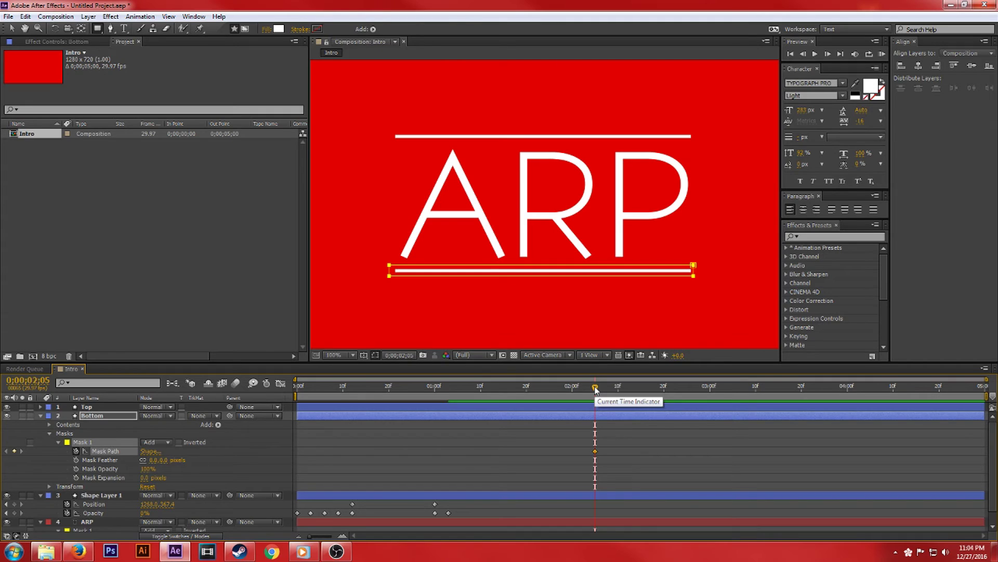
- Move the Bottom Mask Path keyframe to 0;00;01;13, then return the time to 0;00;01;03
left_click_drag(596, 389, 485, 410)
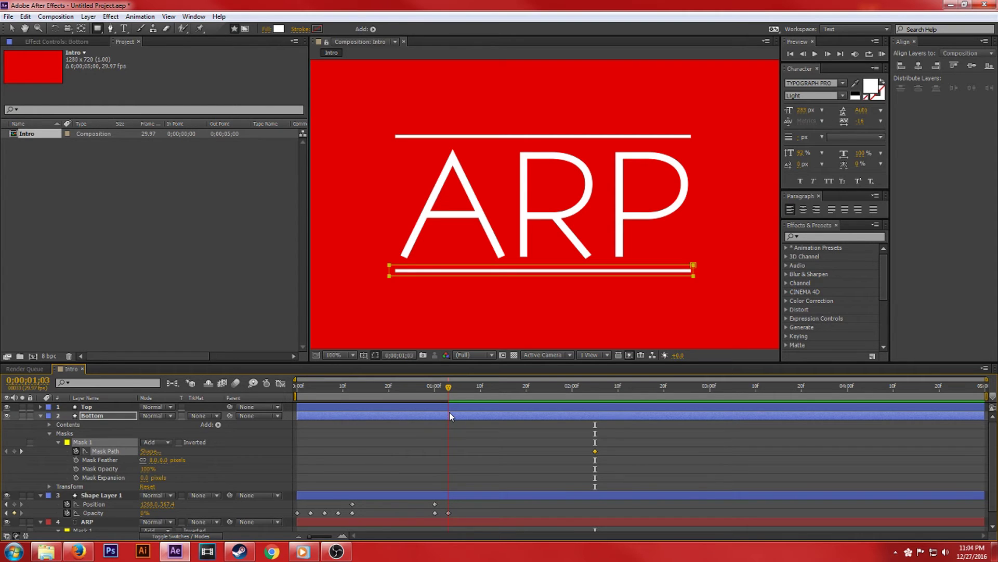
key("Page_Down")
key("Page_Down")
key("Page_Down")
key("Page_Down")
left_click_drag(488, 456, 481, 456)
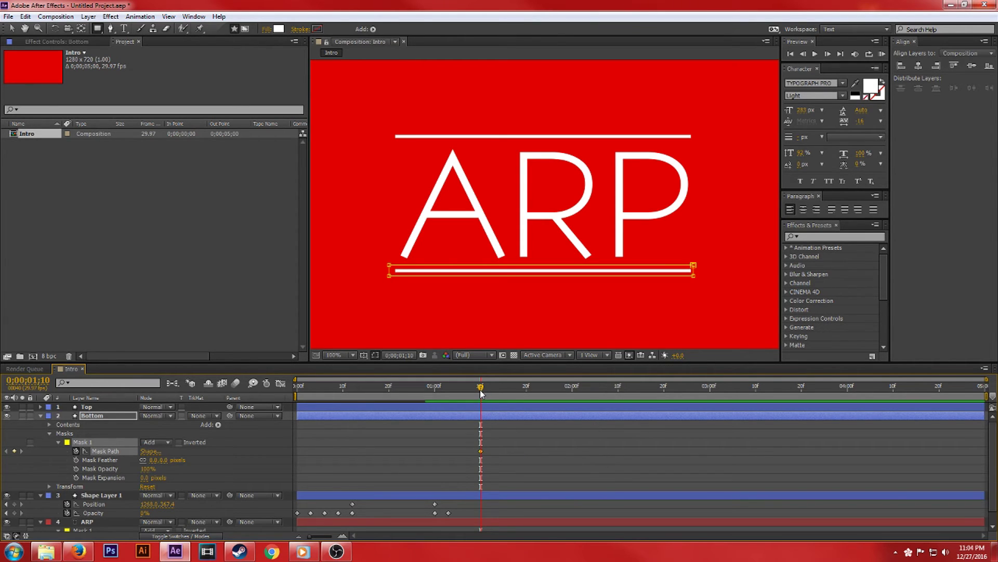
mouse_move(481, 391)
left_mouse_down()
mouse_move(445, 394)
mouse_move(472, 395)
left_mouse_up()
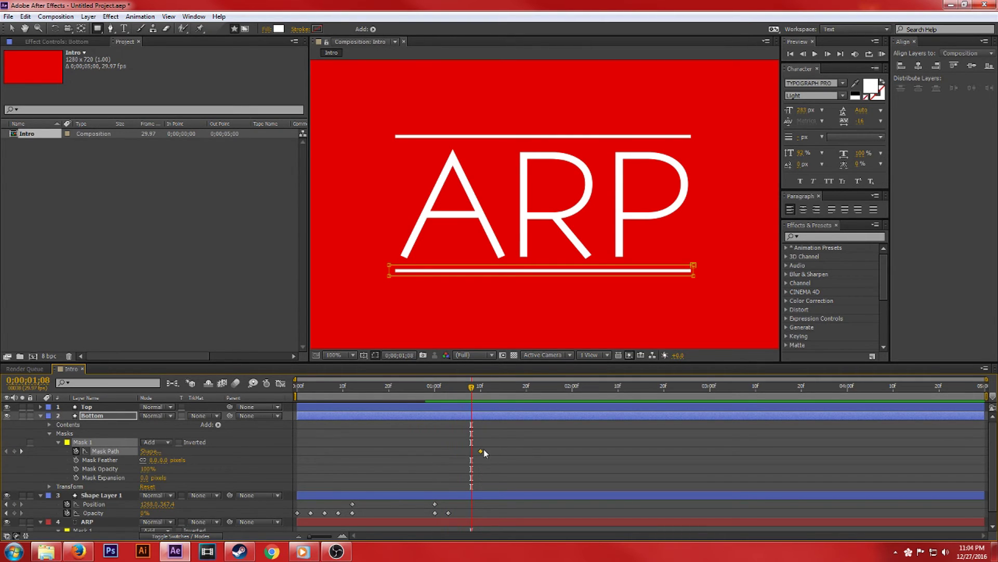
left_click_drag(482, 450, 472, 452)
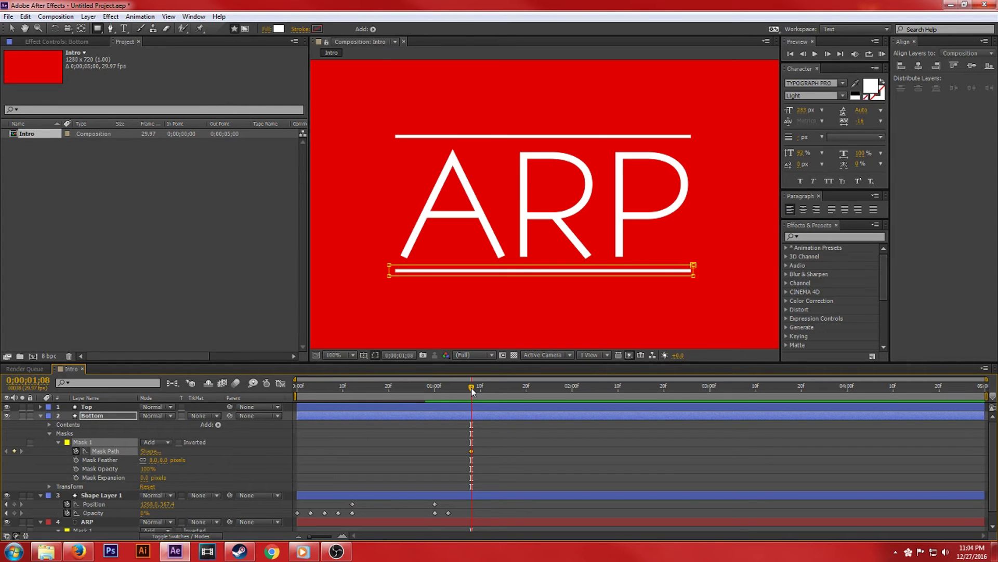
left_click_drag(472, 391, 494, 392)
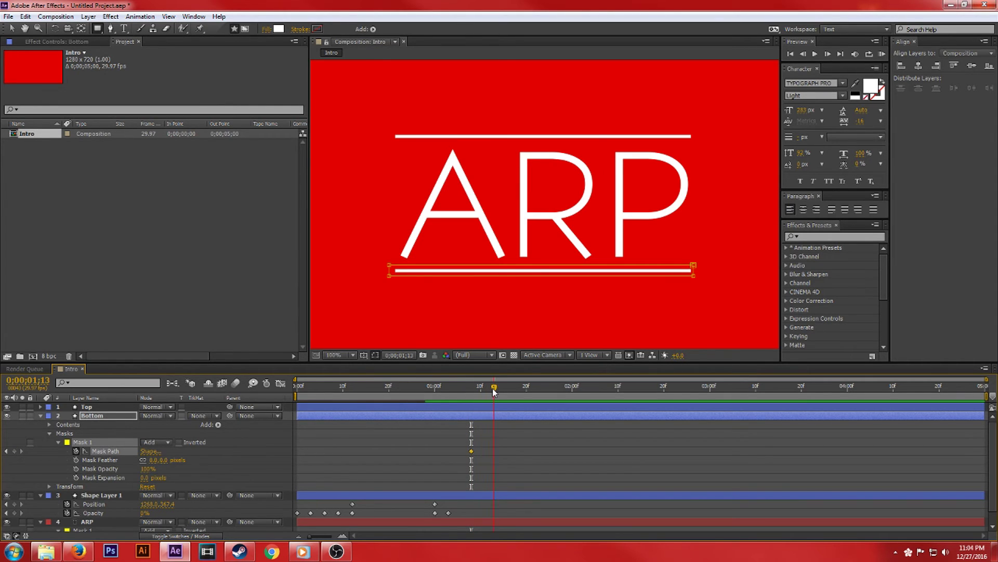
left_click_drag(476, 450, 495, 451)
left_click_drag(494, 392, 448, 397)
left_click(90, 419)
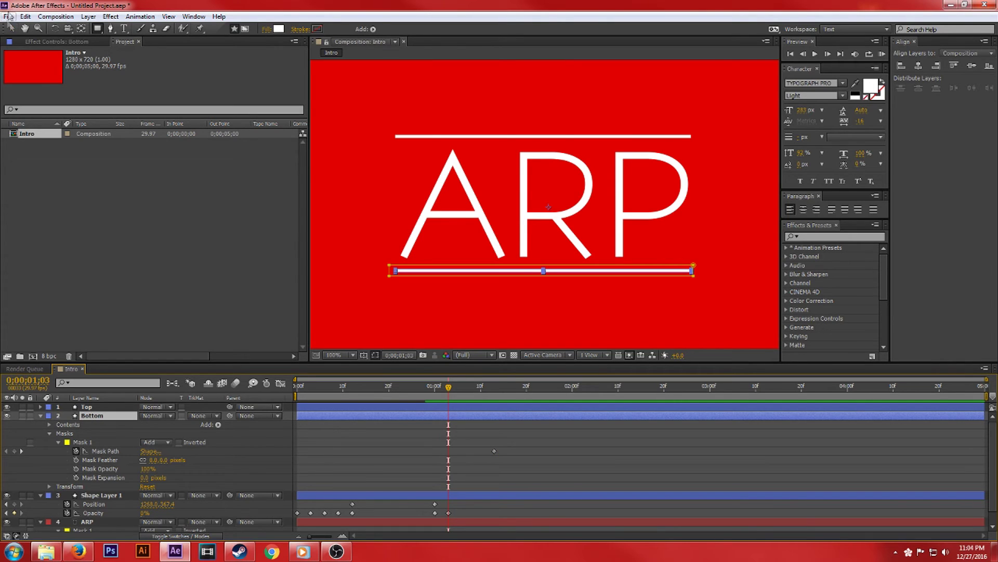
- At 0;00;01;03, collapse the Bottom mask onto the line's left end and preview the wipe
left_click(11, 28)
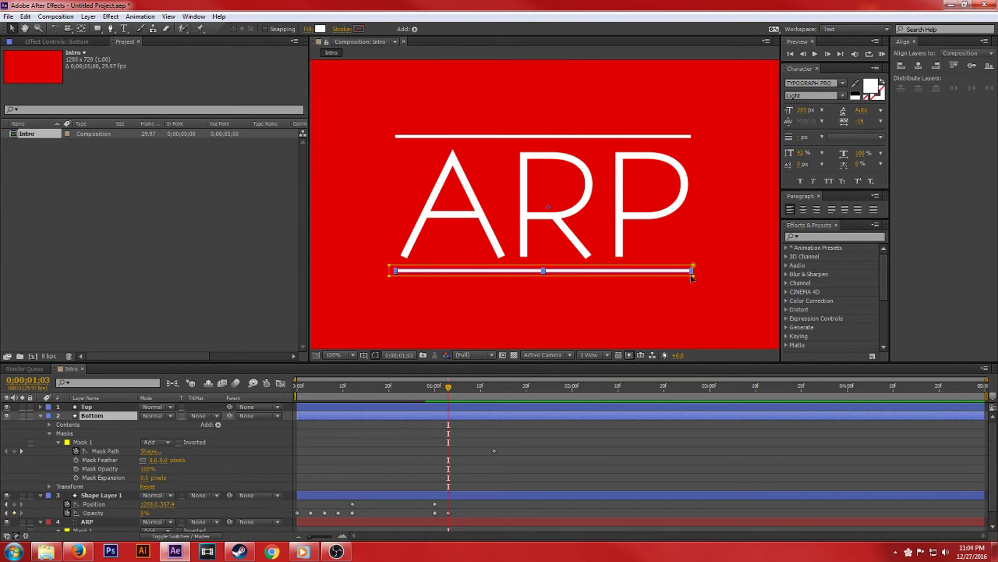
left_click_drag(695, 279, 393, 280)
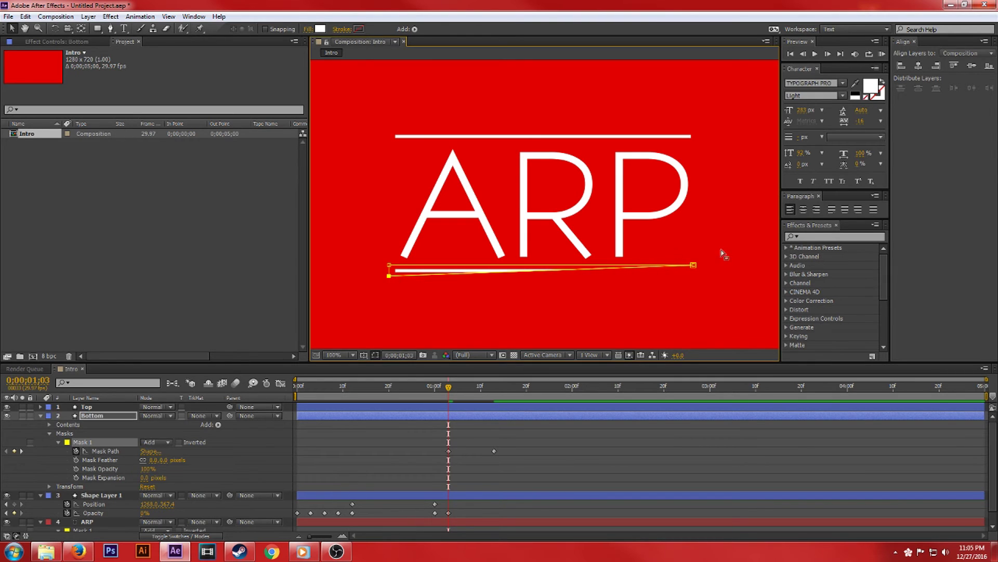
left_click_drag(693, 265, 390, 270)
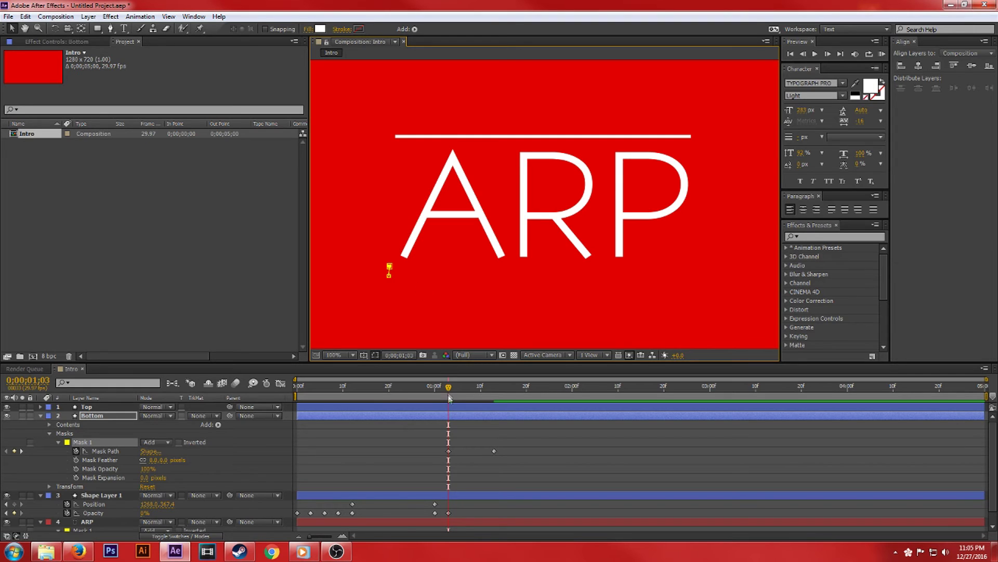
mouse_move(449, 387)
left_mouse_down()
mouse_move(494, 391)
mouse_move(387, 391)
mouse_move(519, 402)
mouse_move(428, 403)
left_mouse_up()
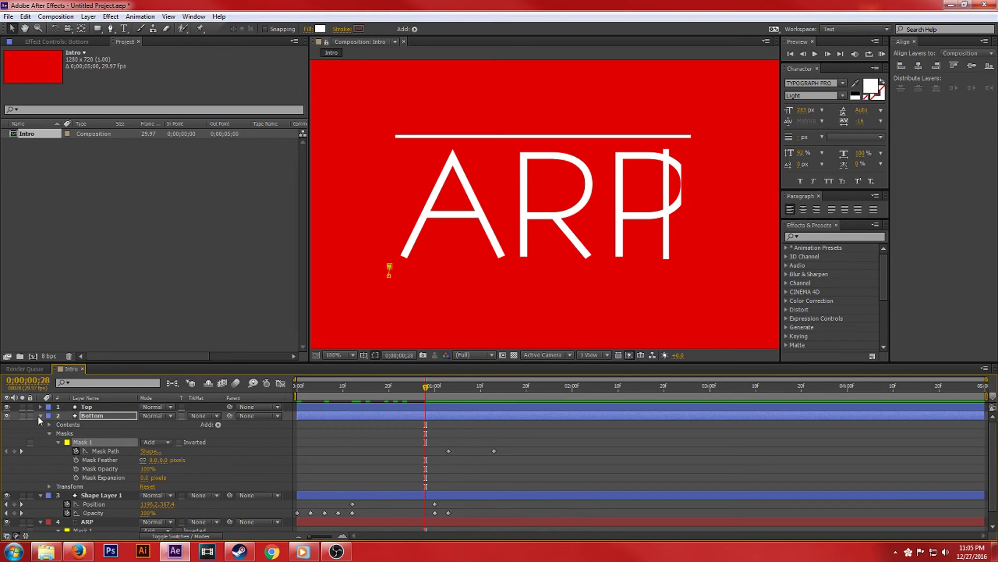
left_click(40, 416)
left_click(97, 407)
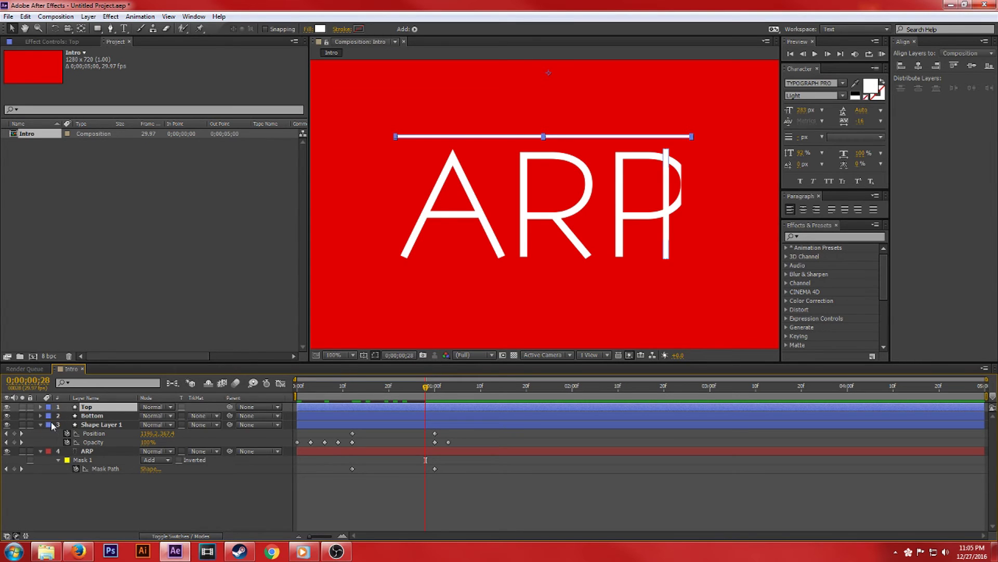
- At 0;00;01;03, draw a rectangular mask covering the Top white line
left_click(118, 413)
key("u")
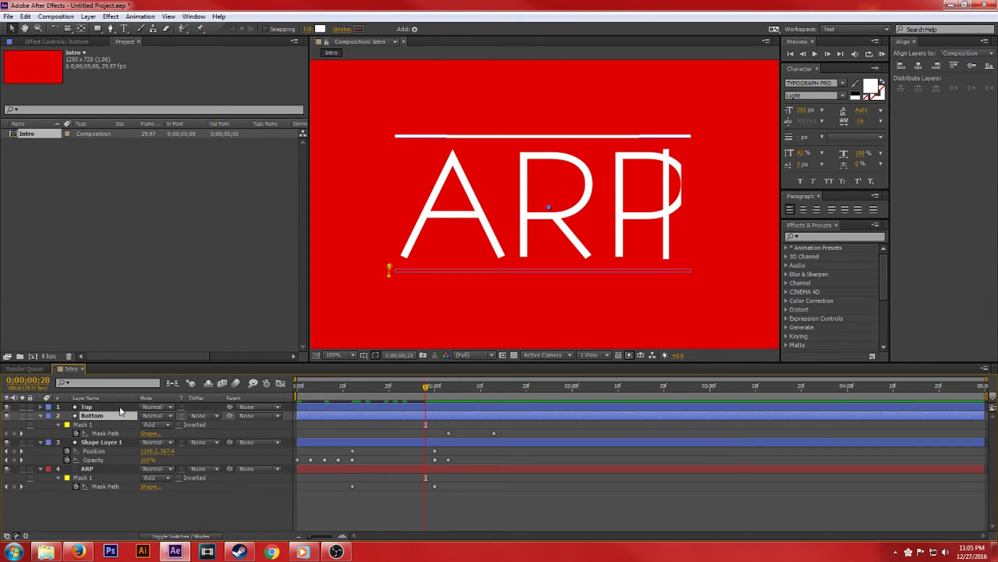
left_click_drag(426, 389, 448, 391)
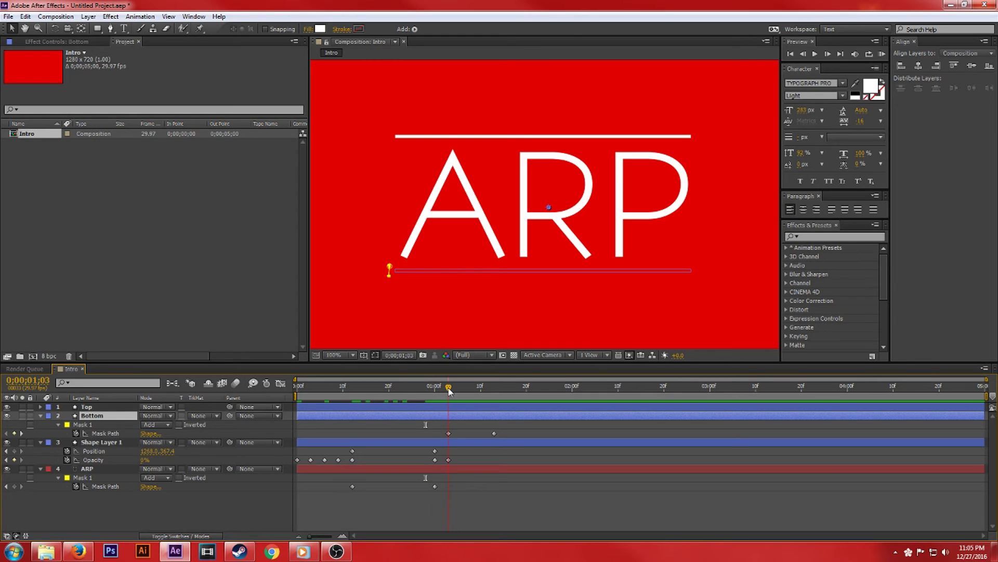
left_click(427, 136)
key("q")
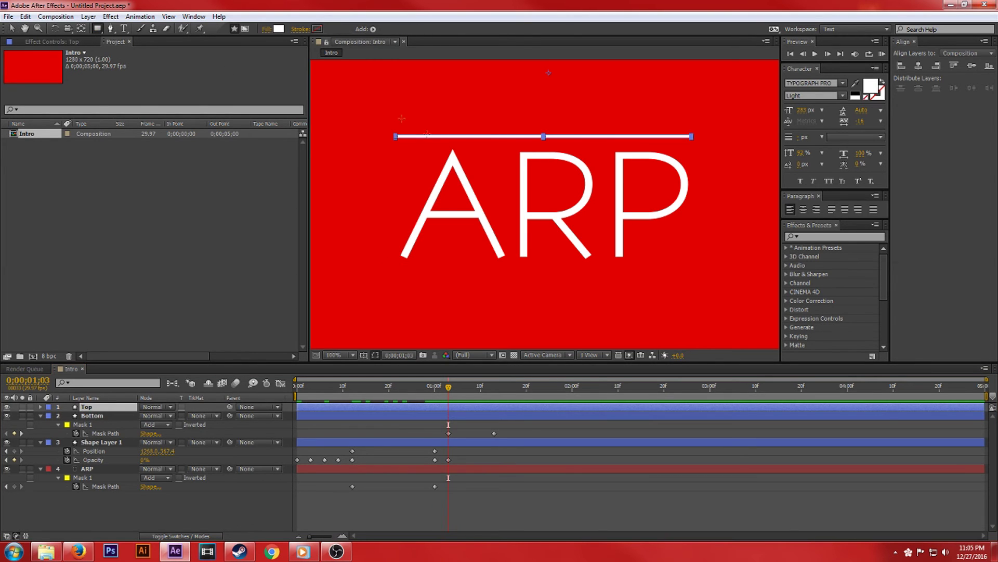
left_click_drag(390, 132, 692, 148)
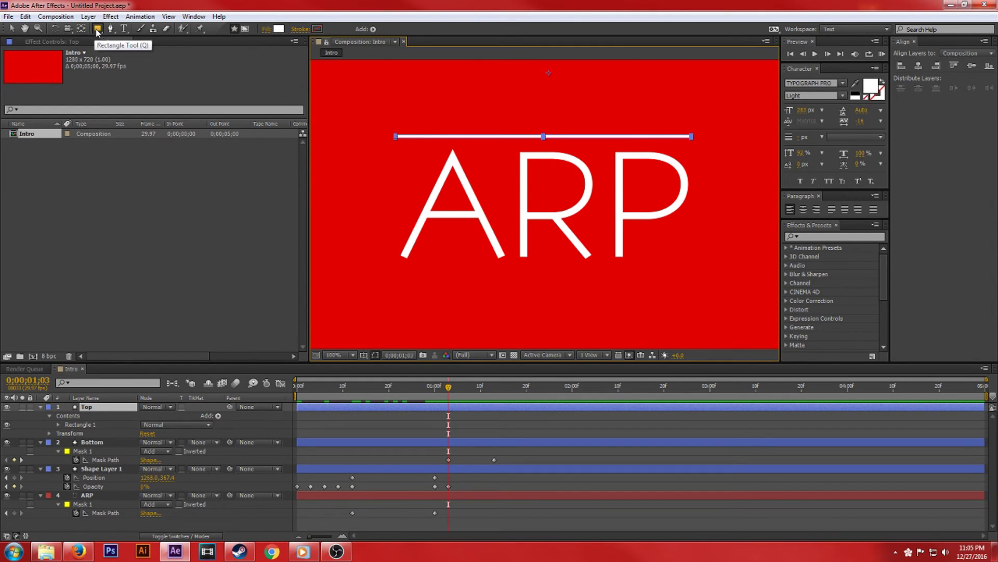
left_click(244, 30)
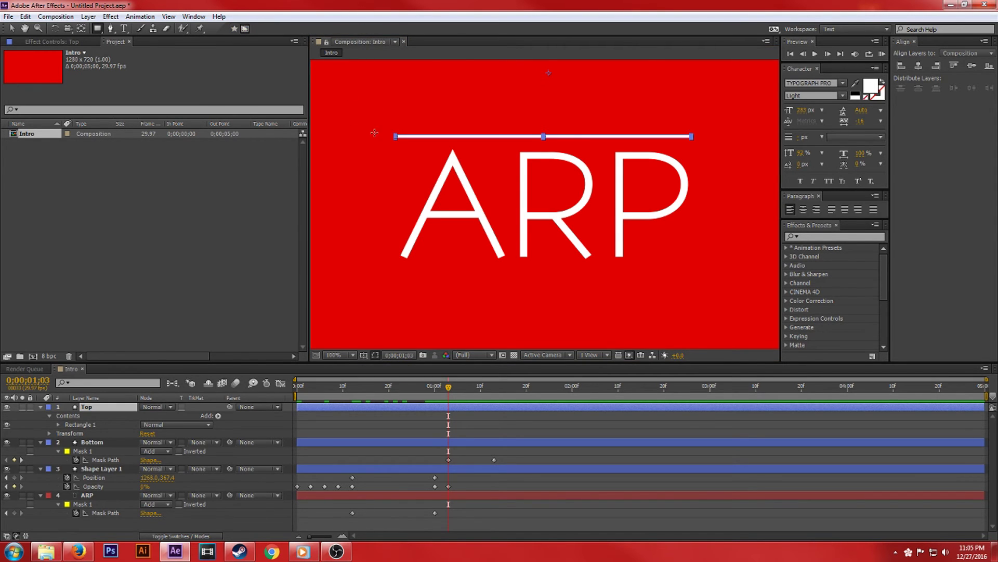
left_click_drag(392, 129, 696, 144)
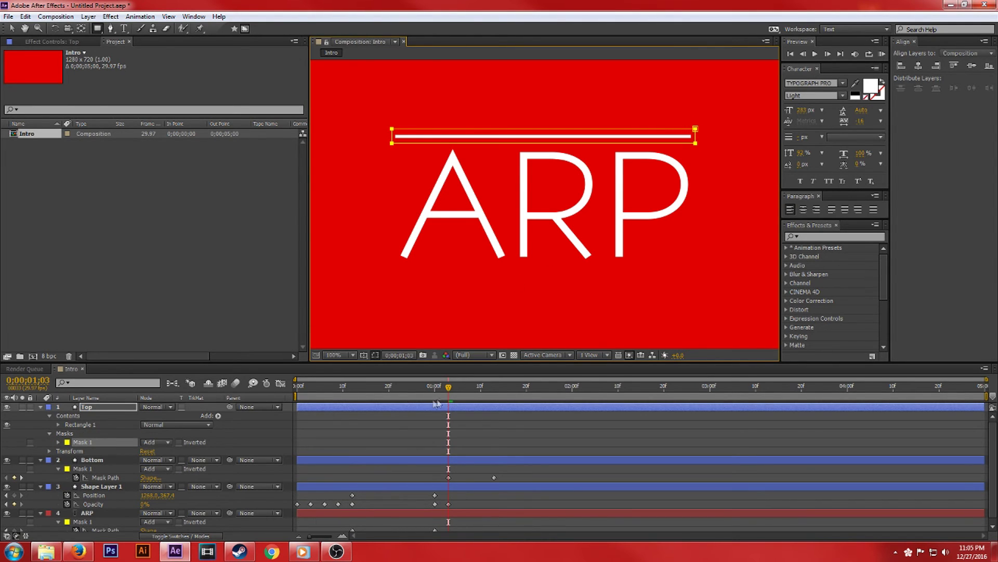
- Set a Top Mask Path keyframe at 0;00;01;13, then return to 0;00;01;03
left_click_drag(449, 390, 495, 395)
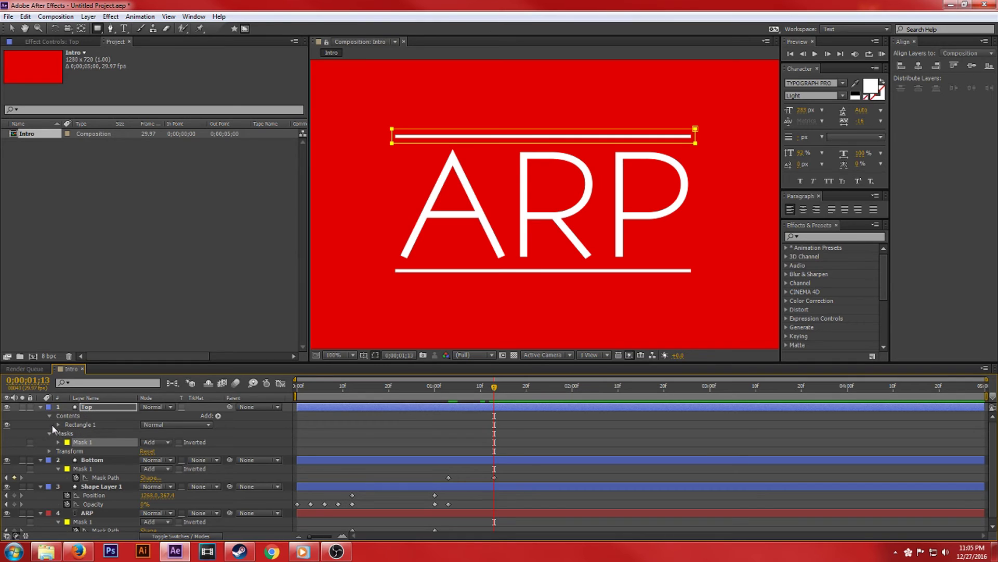
left_click(58, 443)
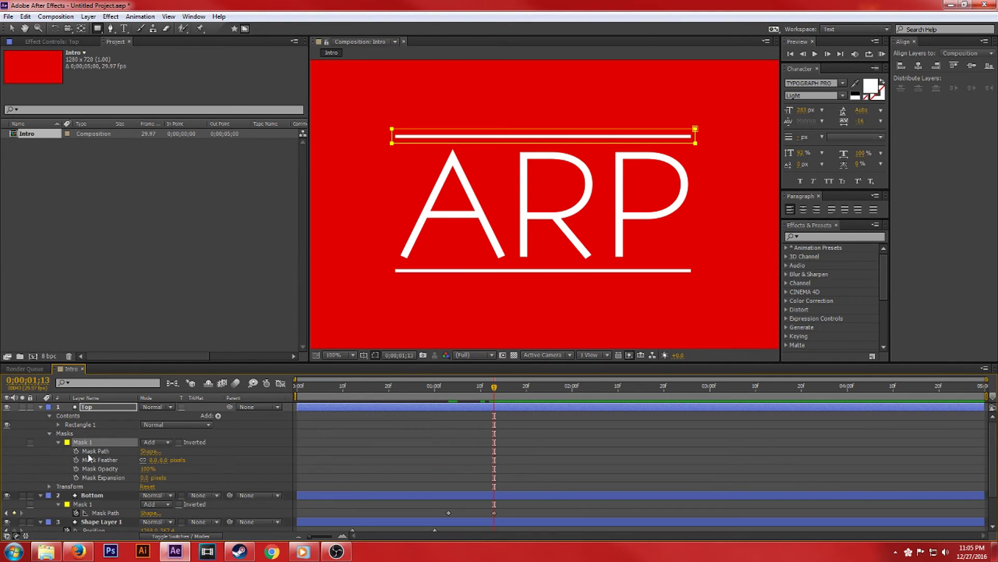
left_click(76, 451)
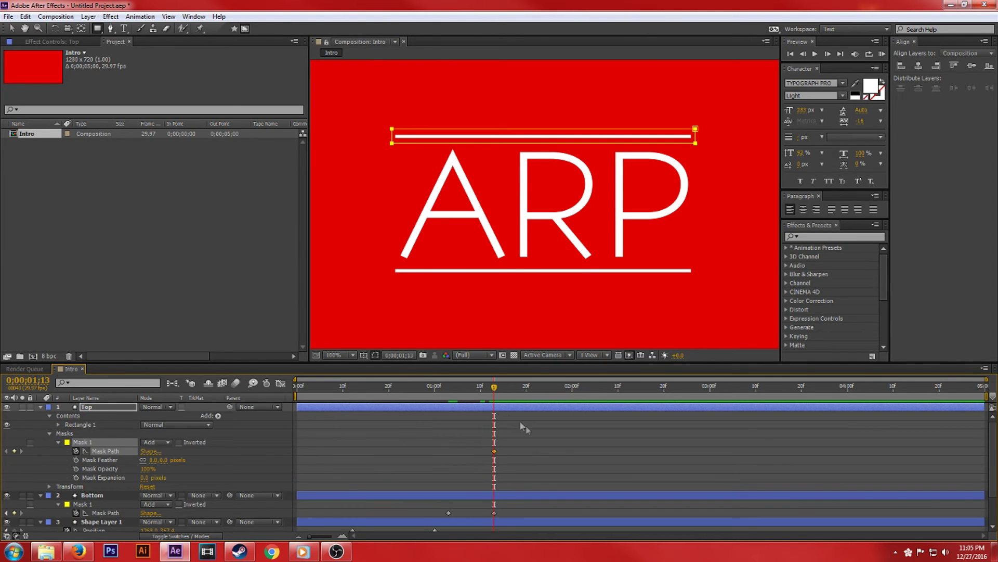
left_click_drag(494, 399, 448, 400)
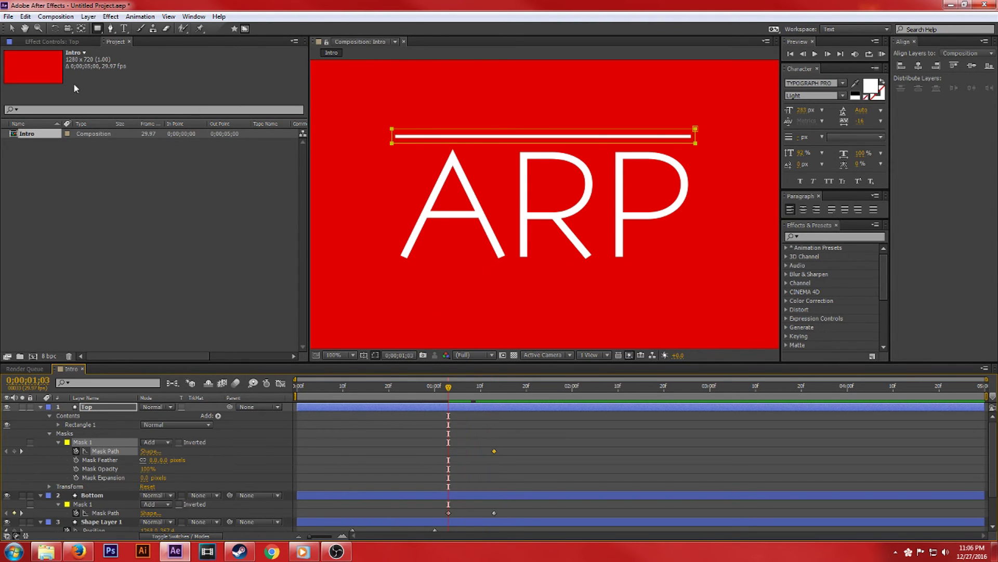
- At 0;00;01;03, collapse the Top mask onto its right end so the line wipes in from the right
left_click(12, 30)
left_click(97, 407)
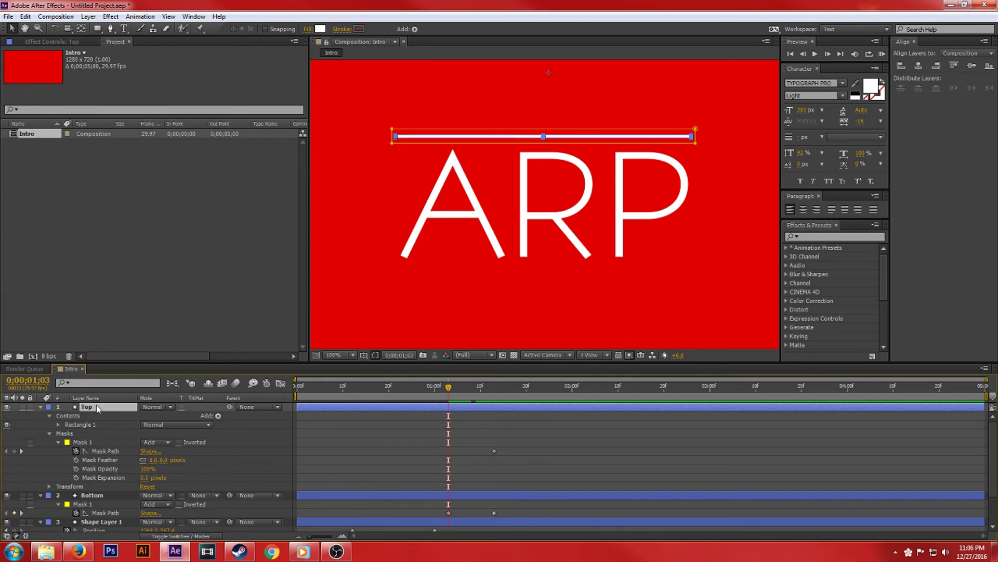
left_click_drag(393, 131, 697, 129)
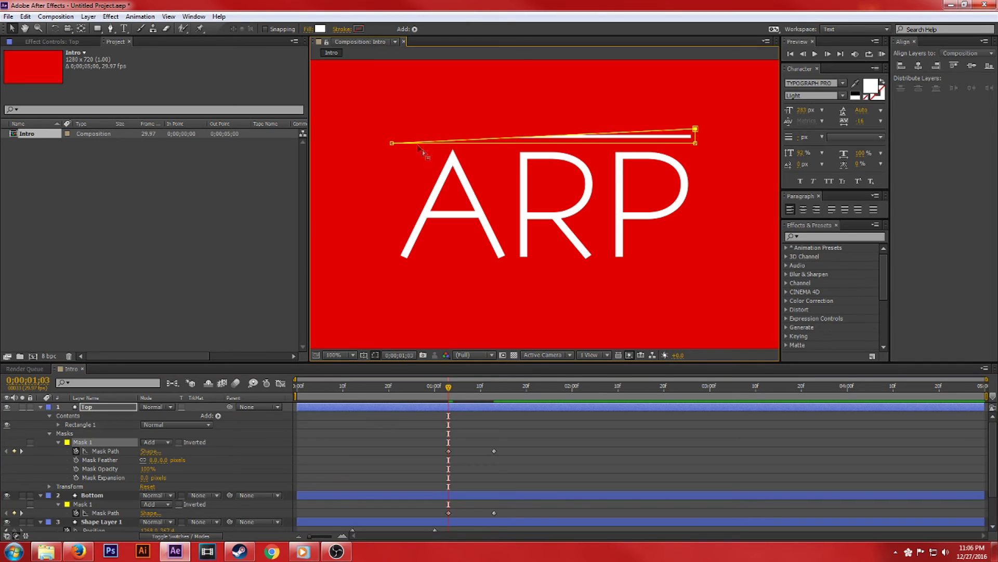
left_click_drag(393, 144, 696, 144)
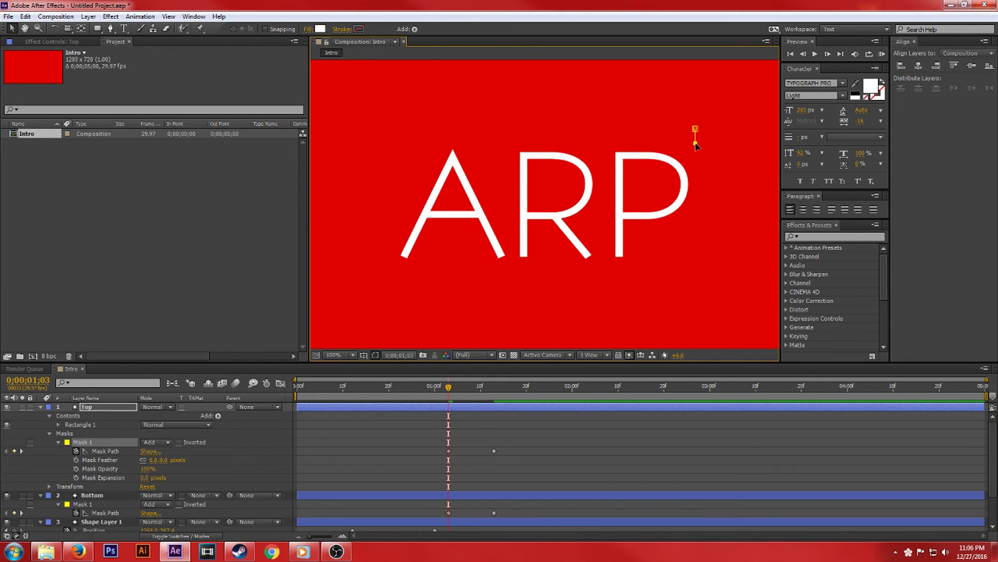
left_click_drag(450, 392, 512, 395)
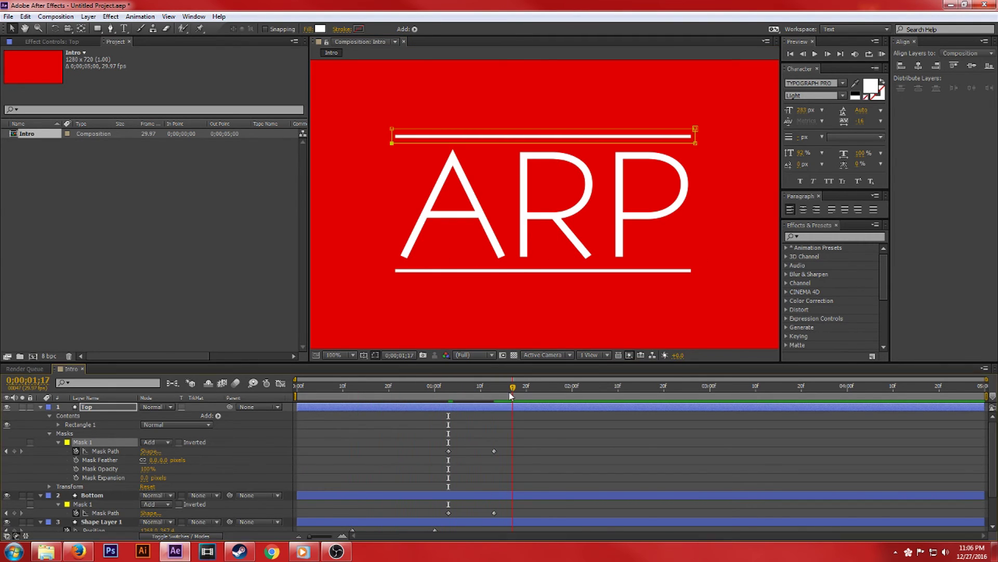
left_click(727, 250)
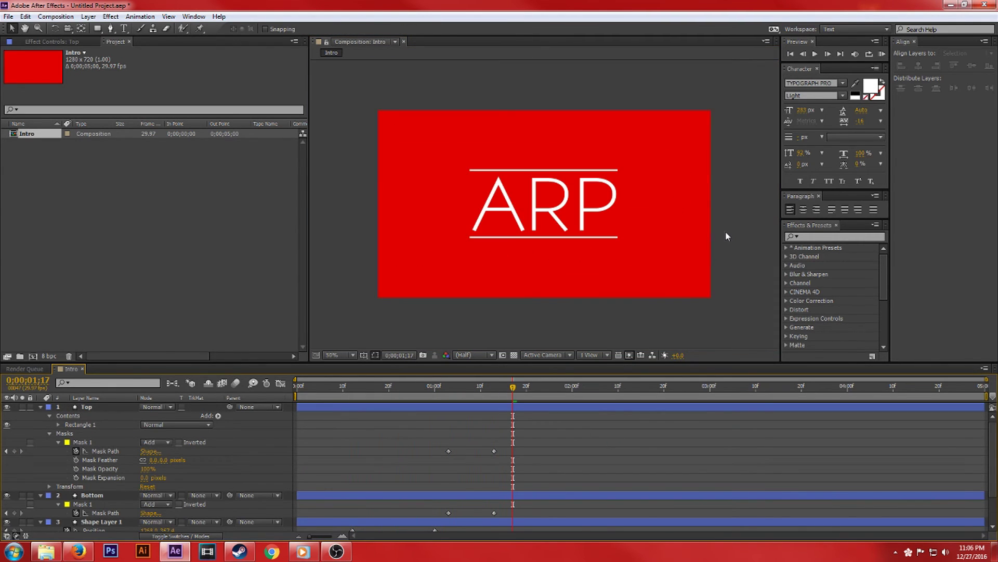
scroll(725, 231, "down", 2)
- Preview the intro from the start at 50% zoom, then enlarge the Timeline to show all four layers
key("h")
key("space")
key("space")
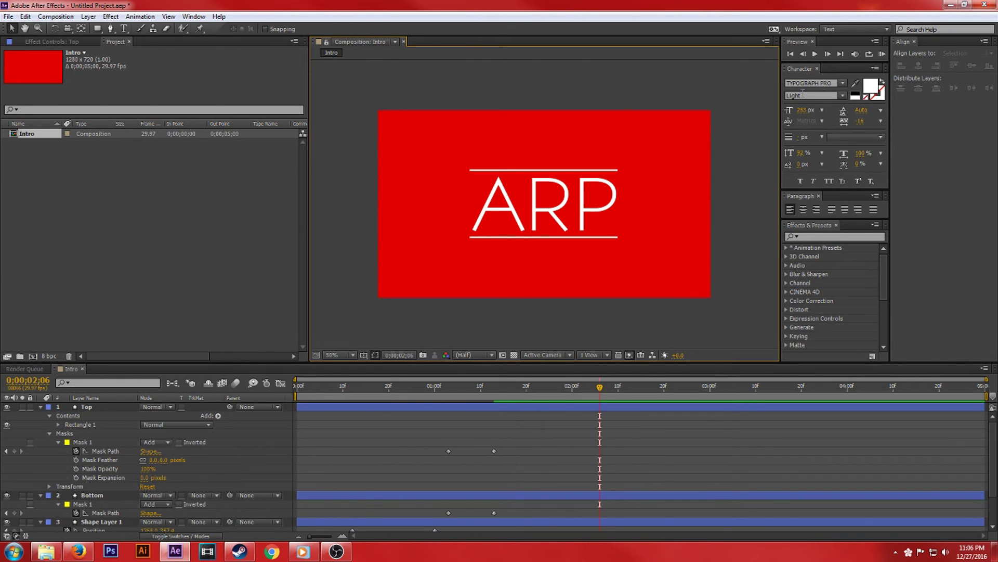
key("Home")
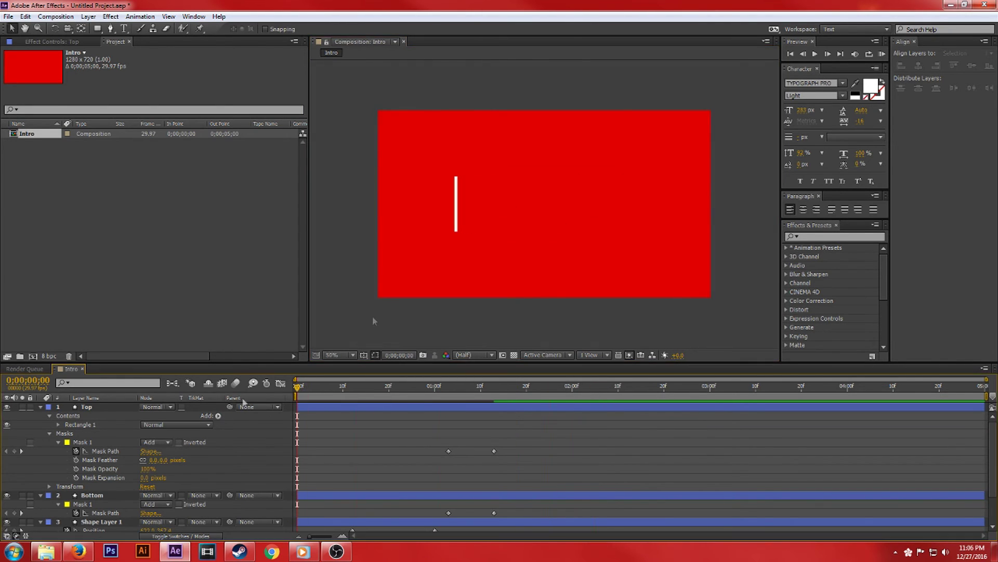
key("space")
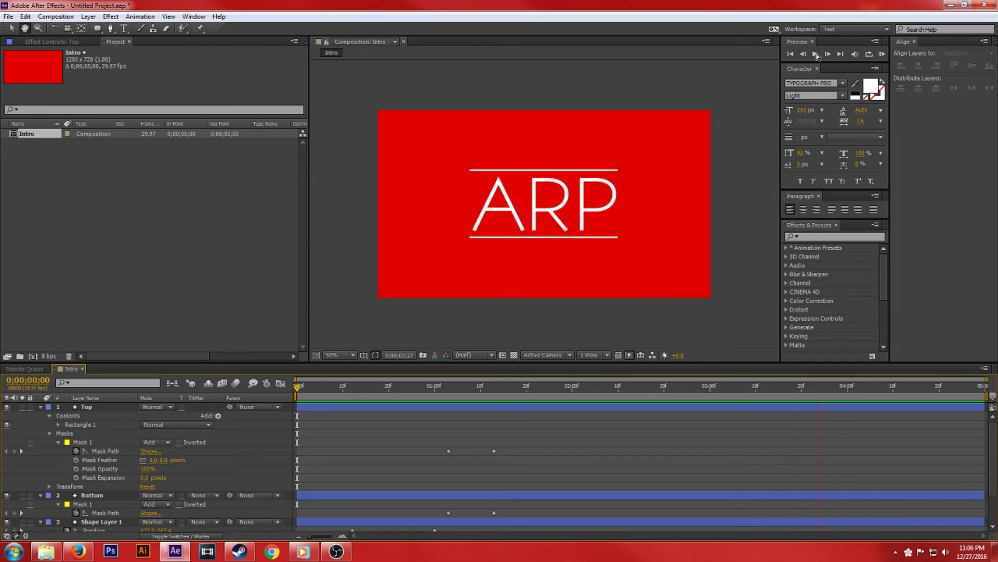
key("space")
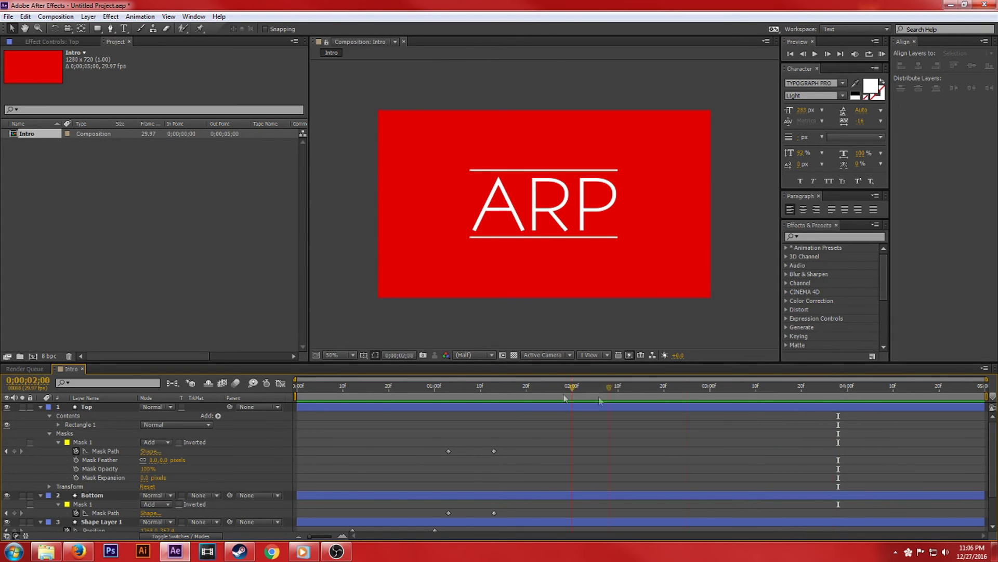
left_click(339, 387)
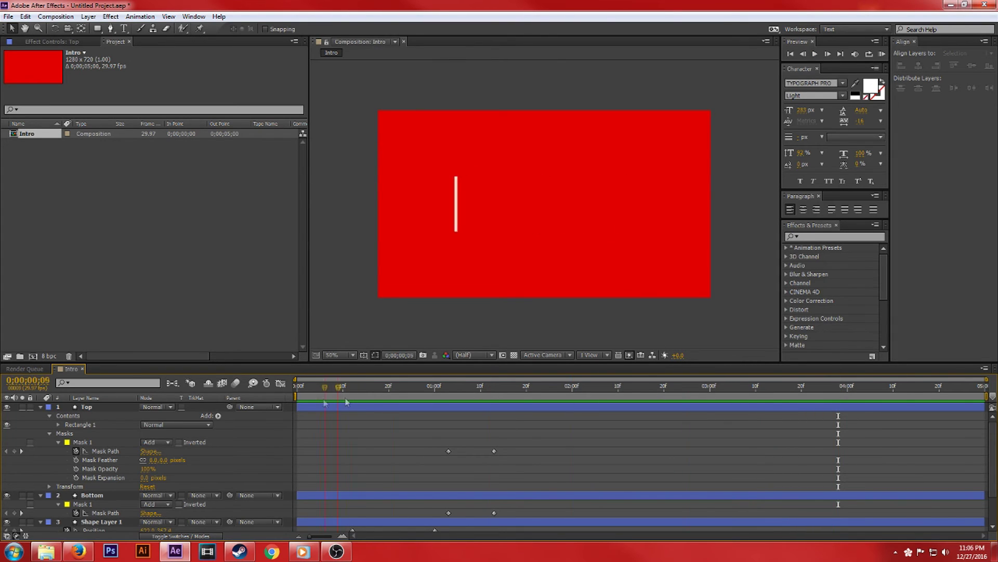
left_click_drag(347, 402, 307, 410)
left_click_drag(353, 362, 358, 271)
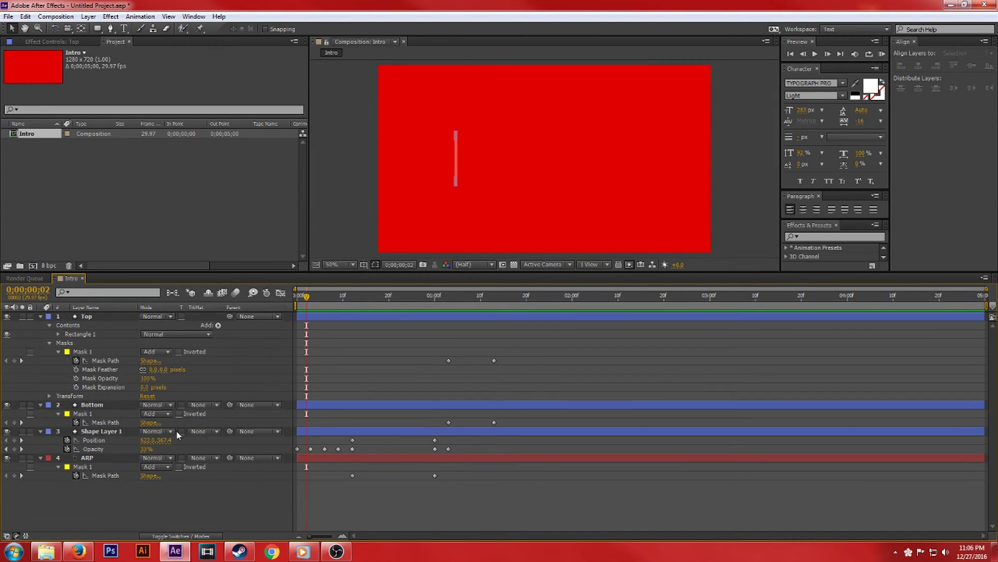
- Adjust Shape Layer 1's frame-12 Position X to about 672, scrubbing to check the ARP reveal
left_click(41, 317)
left_click(41, 325)
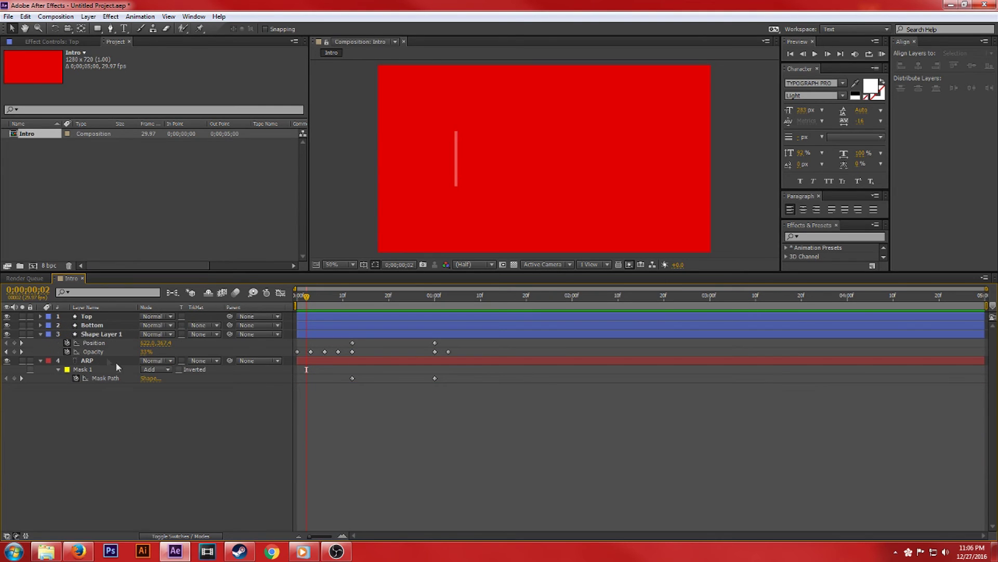
left_click(92, 335)
left_click_drag(307, 300, 353, 307)
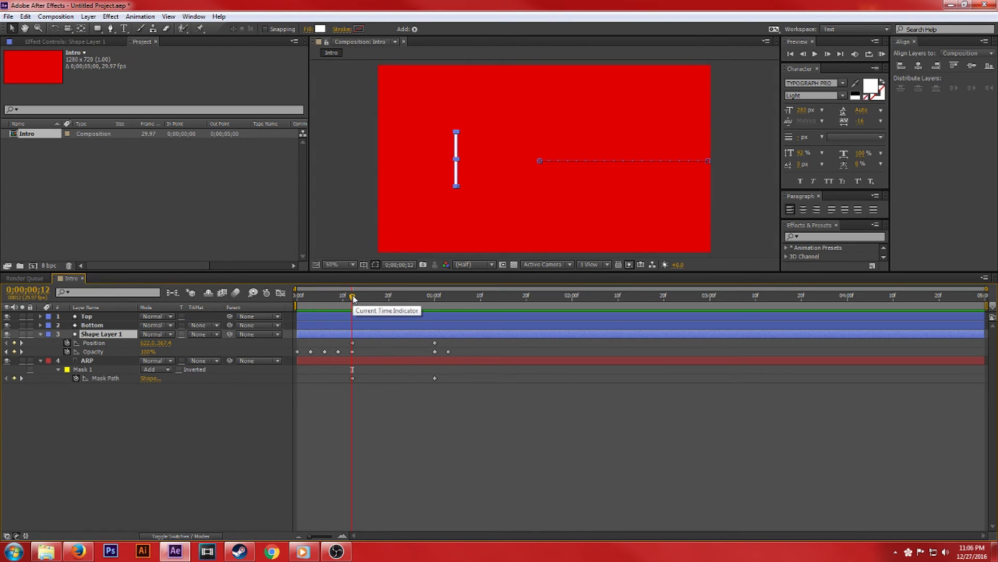
mouse_move(353, 299)
left_mouse_down()
mouse_move(376, 300)
mouse_move(354, 306)
left_mouse_up()
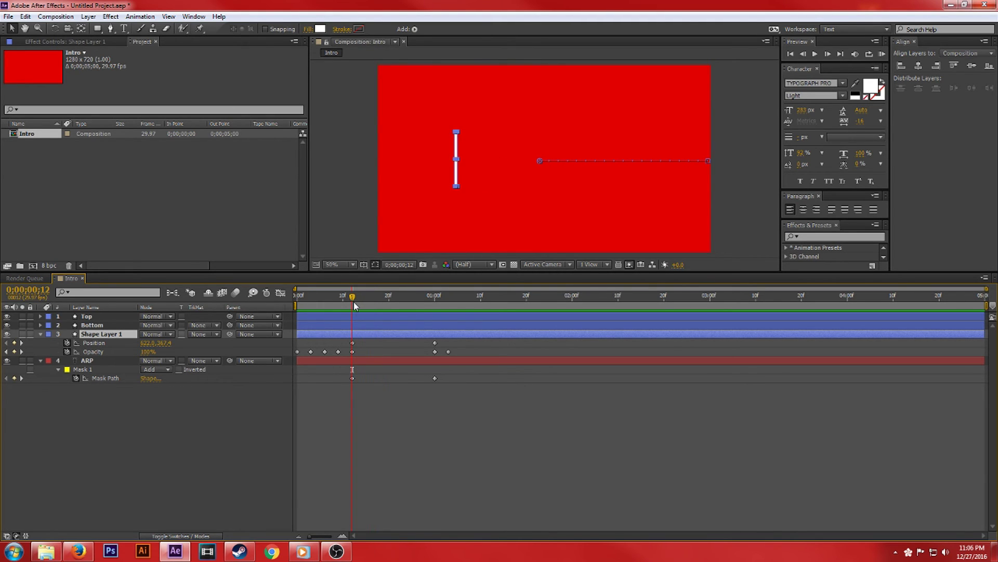
left_click(95, 343)
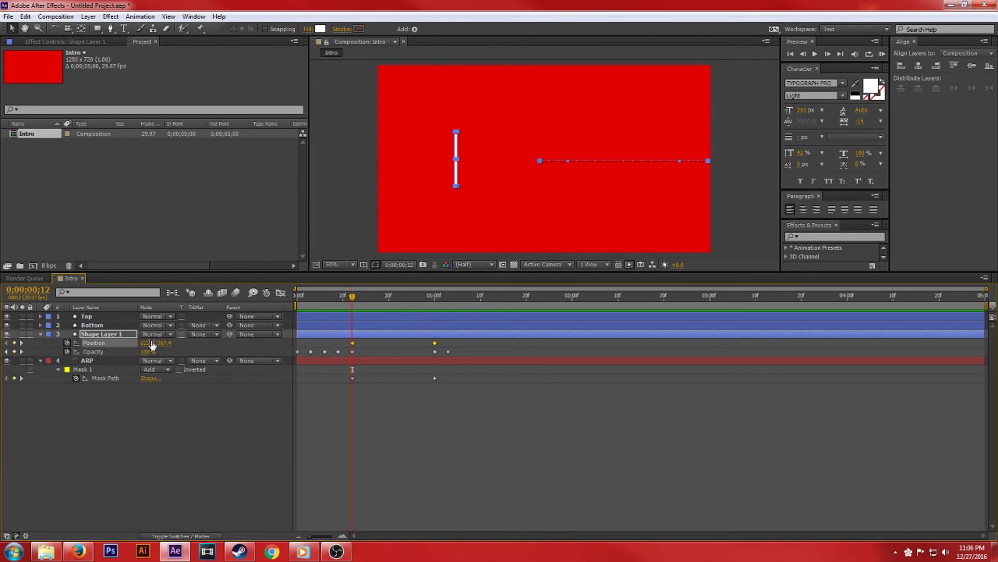
left_click_drag(150, 342, 179, 338)
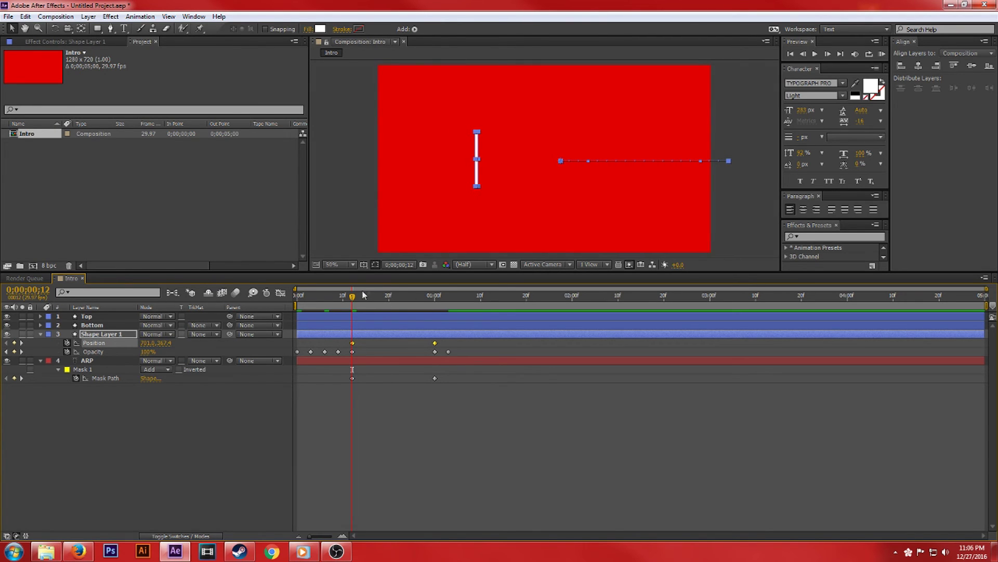
mouse_move(352, 296)
left_mouse_down()
mouse_move(366, 302)
mouse_move(353, 304)
left_mouse_up()
left_click_drag(155, 343, 160, 339)
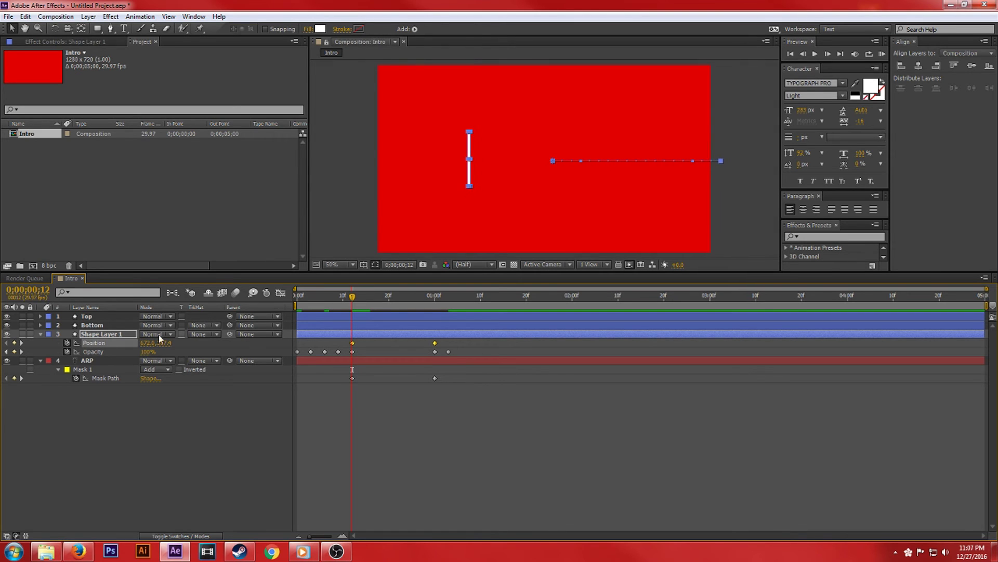
left_click_drag(353, 298, 297, 299)
left_click(333, 412)
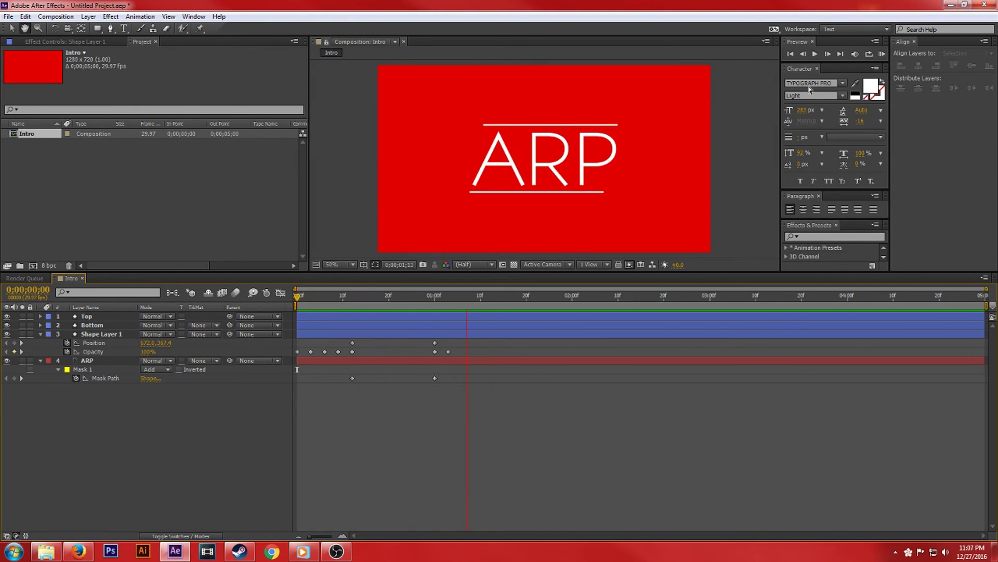
- Shift Shape Layer 1's frame-12 Position X to 734 and check the reveal
key("space")
left_click_drag(541, 298, 352, 305)
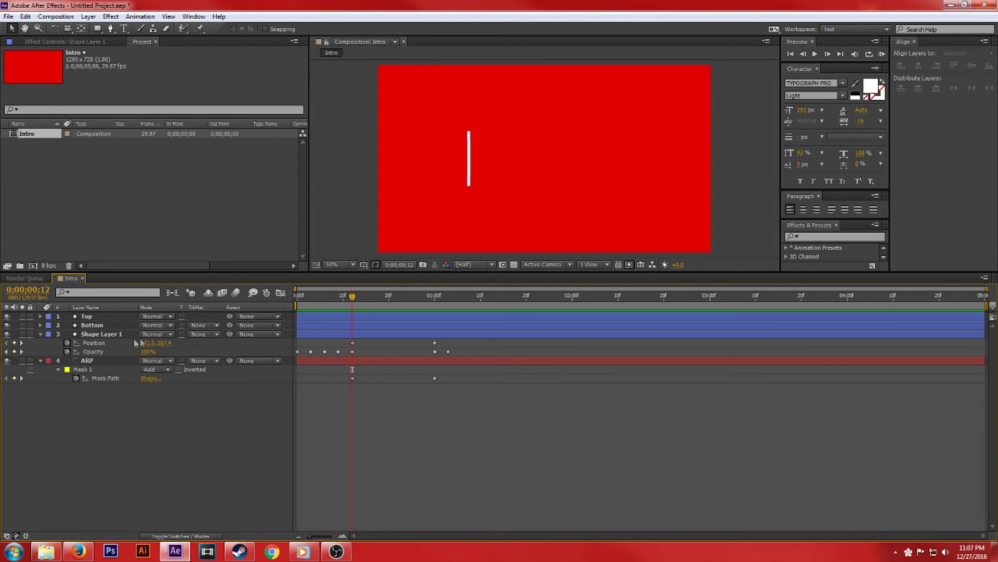
left_click_drag(146, 341, 177, 342)
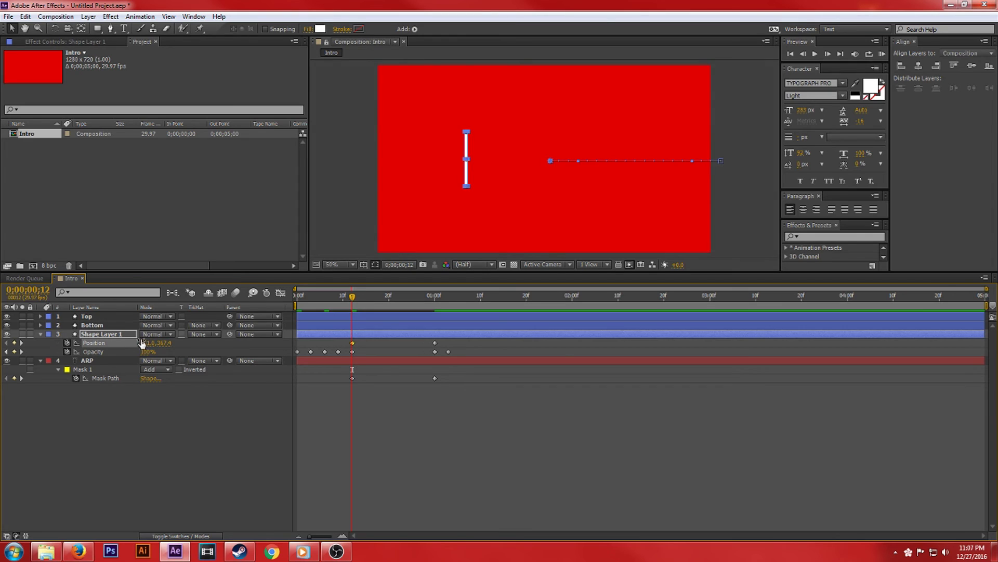
left_click_drag(352, 299, 453, 297)
left_click(346, 397)
- Preview the intro from the first frame, restore the viewer size, and collapse Shape Layer 1 and ARP
key("space")
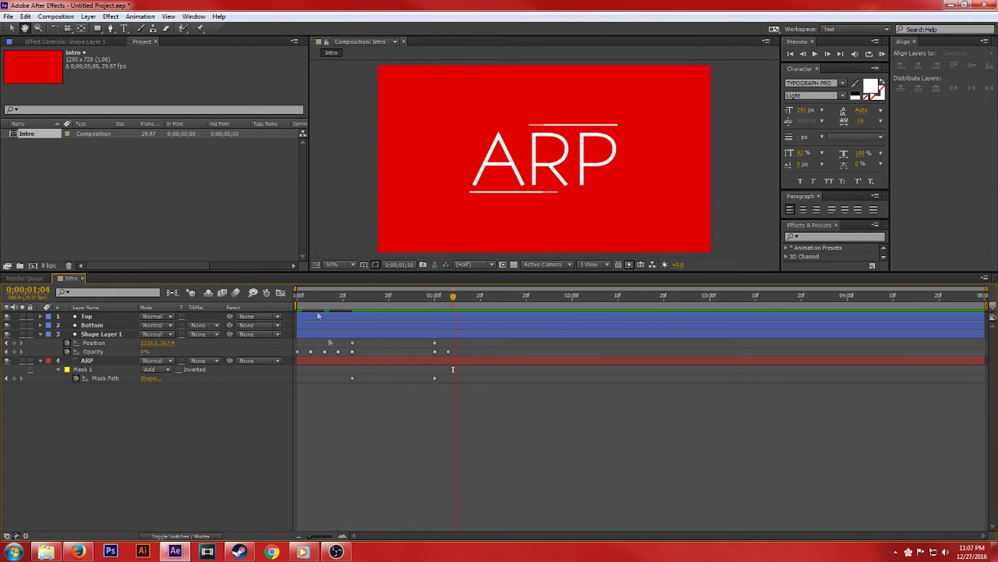
left_click(790, 54)
left_click(815, 54)
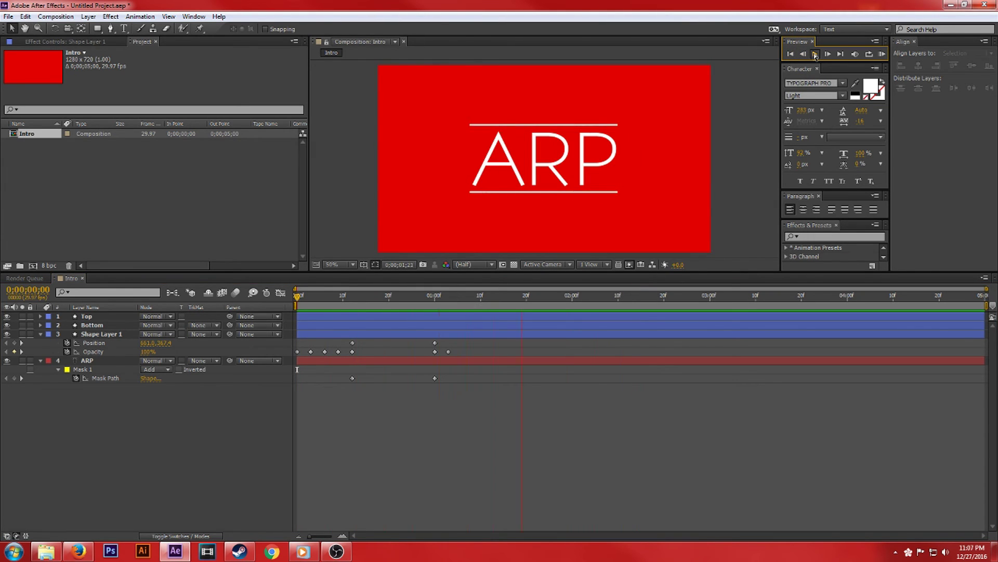
left_click(815, 54)
left_click_drag(567, 271, 576, 374)
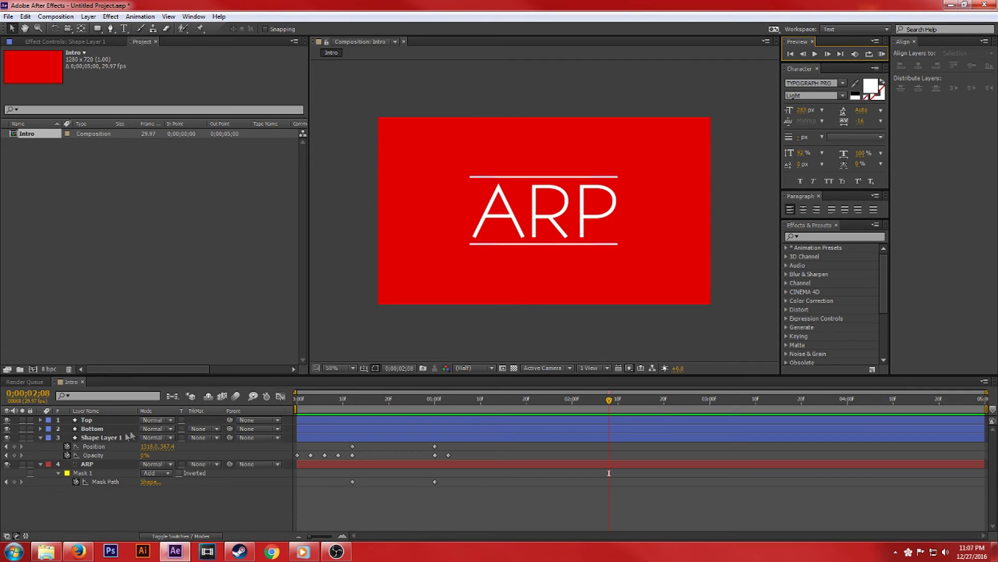
left_click(41, 438)
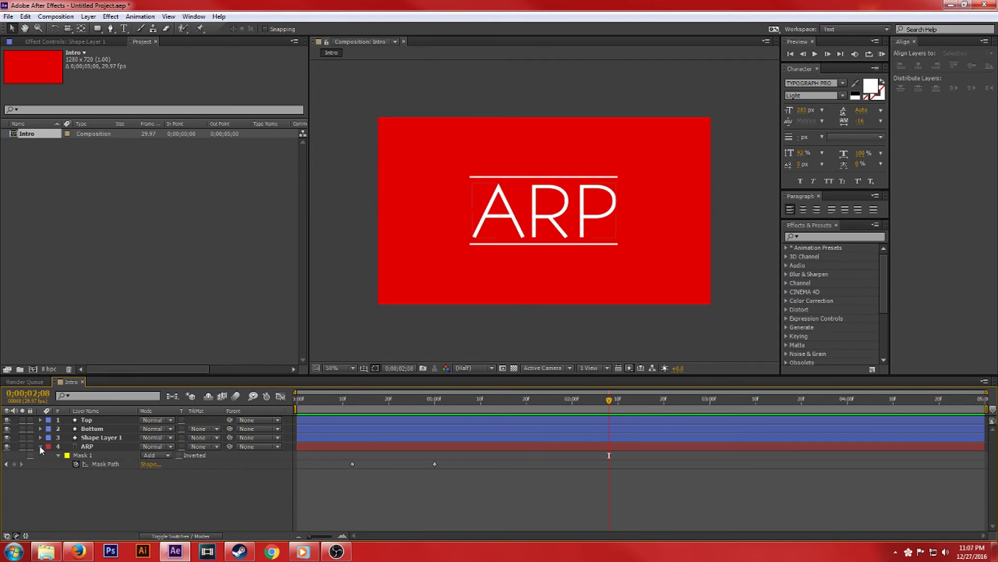
left_click(40, 446)
right_click(95, 481)
- Create a smaller white text layer below ARP and type 'THE APOKOLYPSE RESCH'
left_click(63, 504)
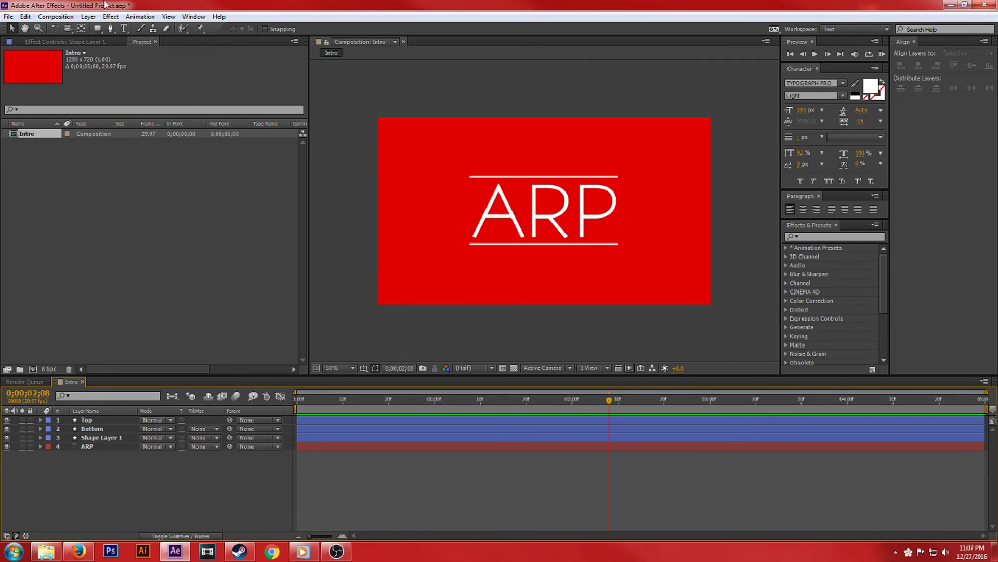
key("ctrl+t")
left_click(486, 273)
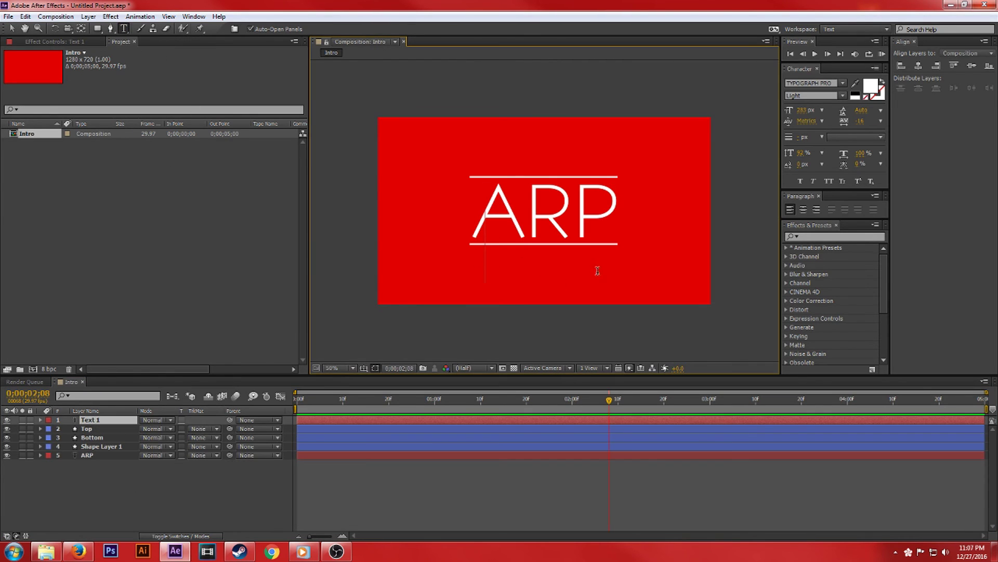
left_click_drag(805, 109, 716, 126)
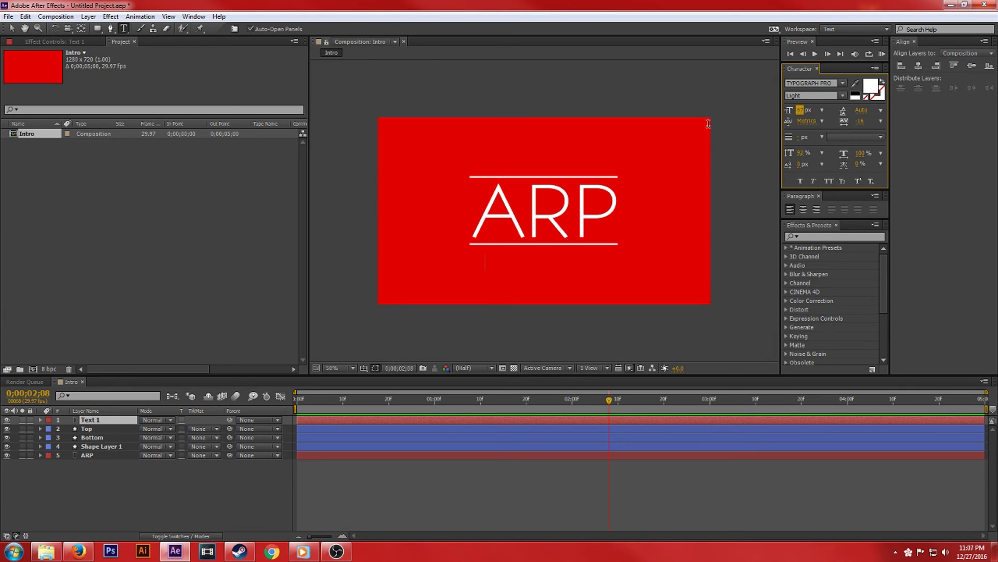
type("THE")
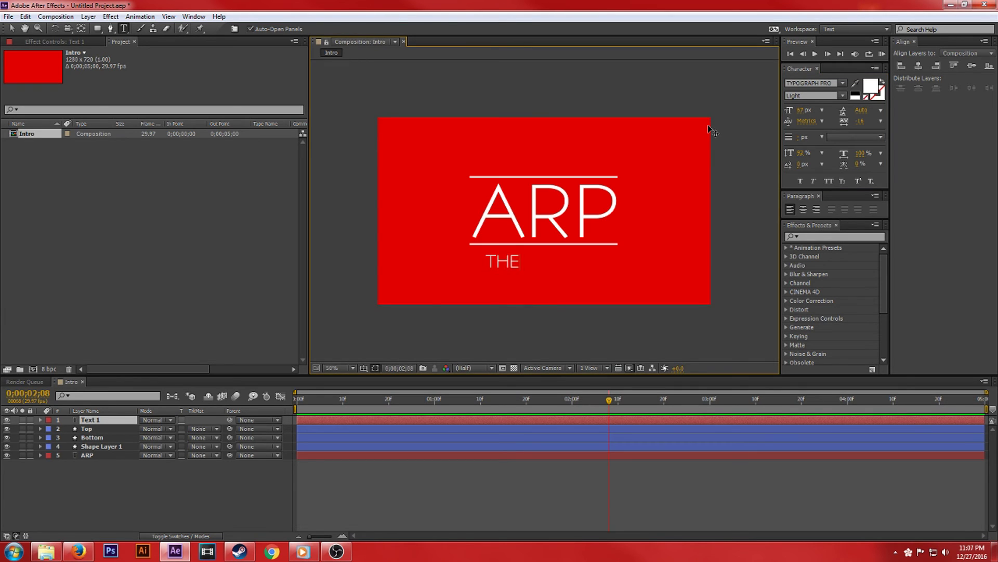
type("OKOLYPSE")
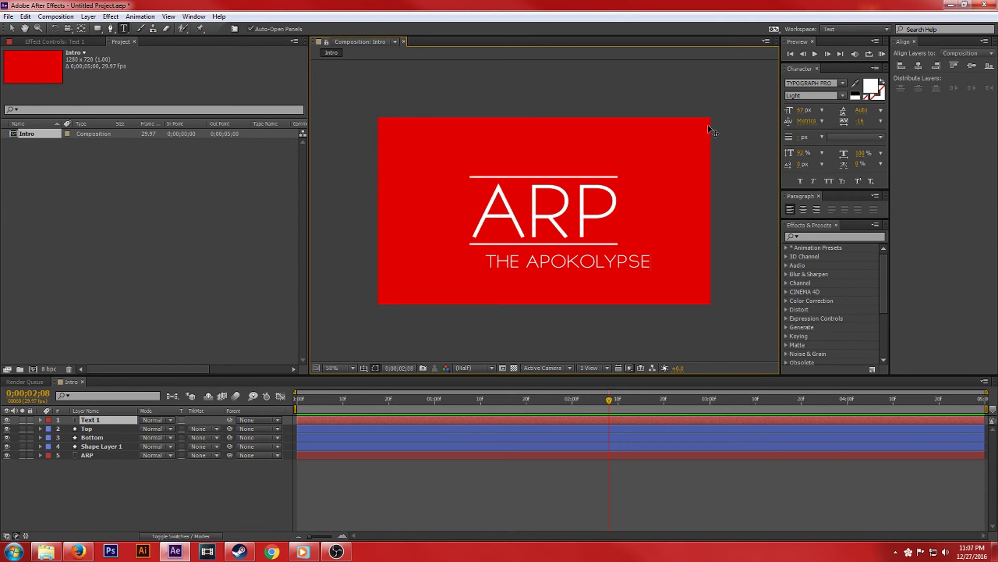
type(" RESCH")
triple_click(628, 268)
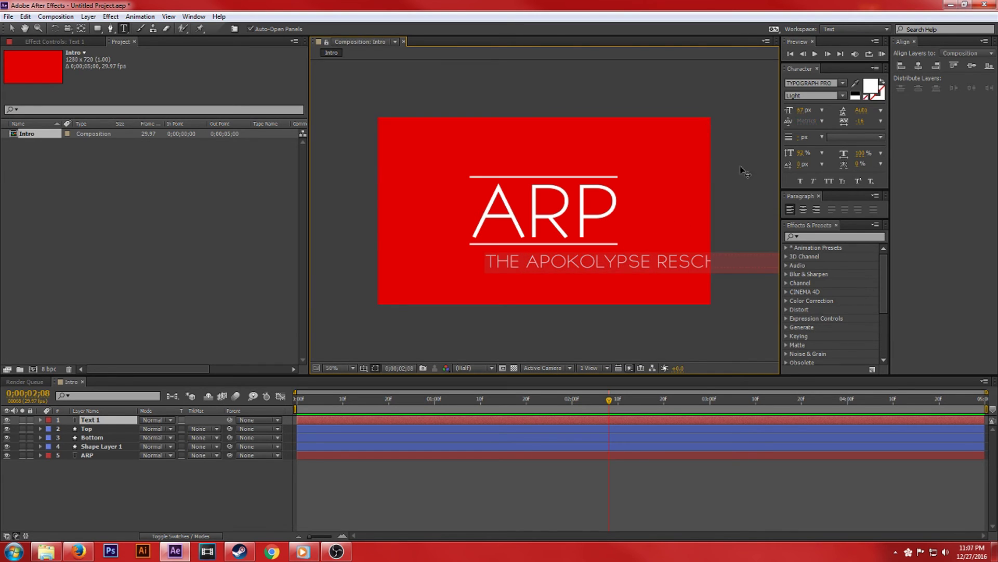
- Shrink the subtitle to 25 px and centre it just beneath the bottom white line
left_click_drag(803, 109, 783, 110)
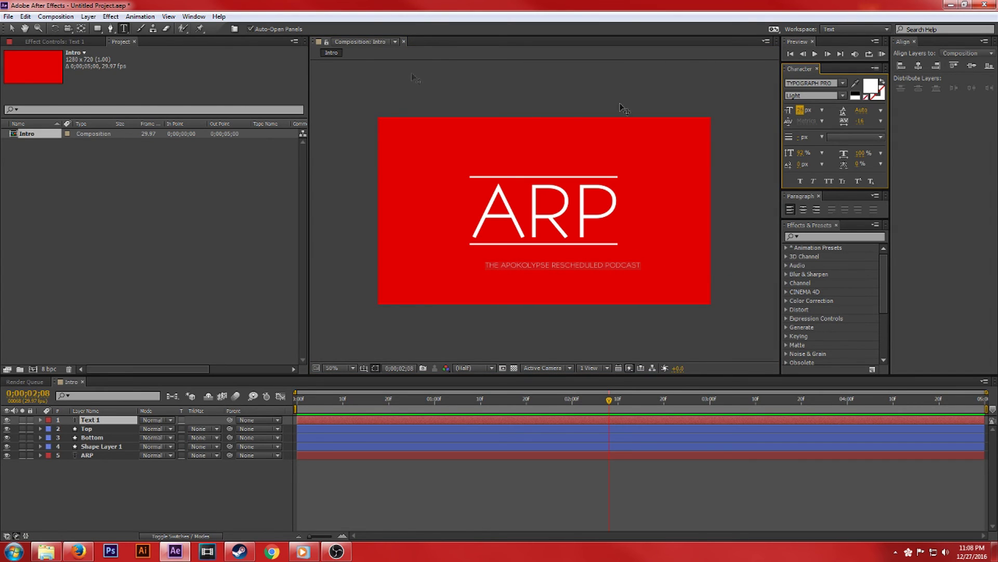
key("Escape")
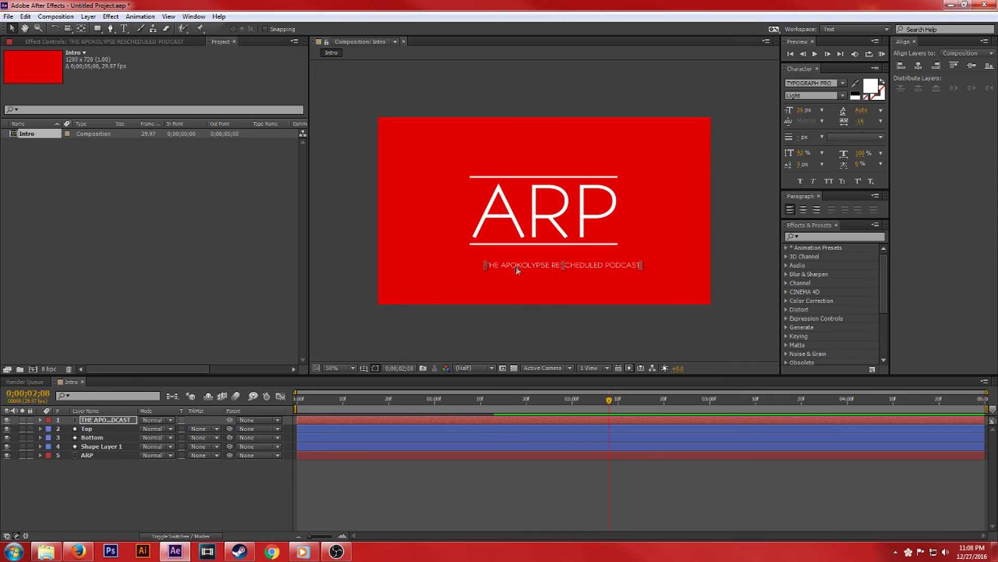
left_click_drag(517, 268, 498, 256)
key("slash")
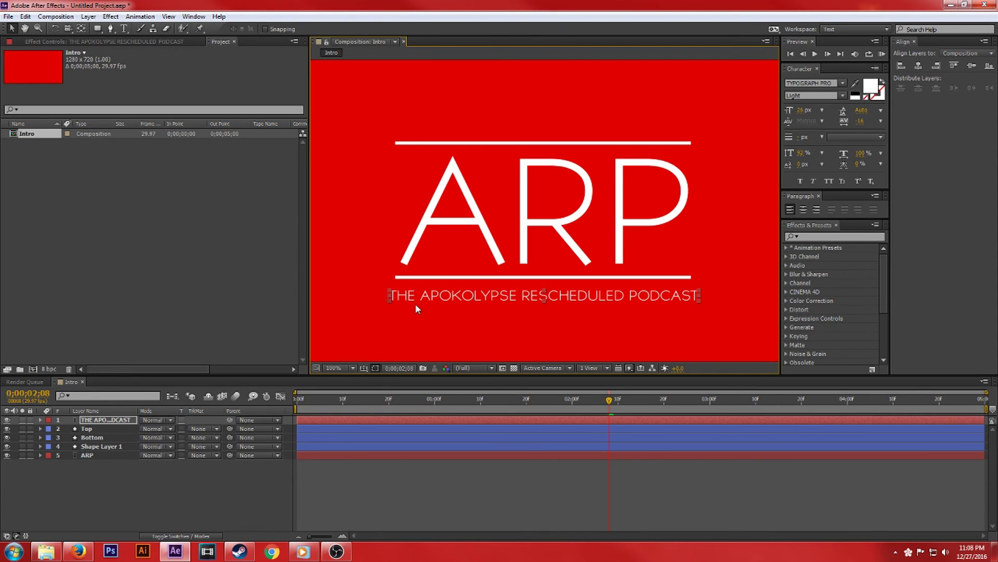
double_click(586, 298)
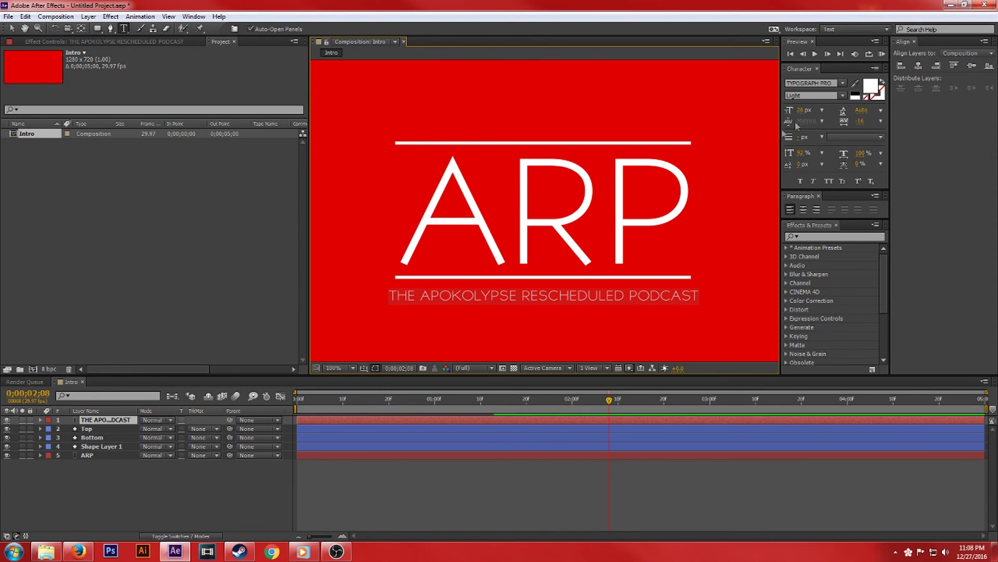
left_click_drag(799, 110, 799, 110)
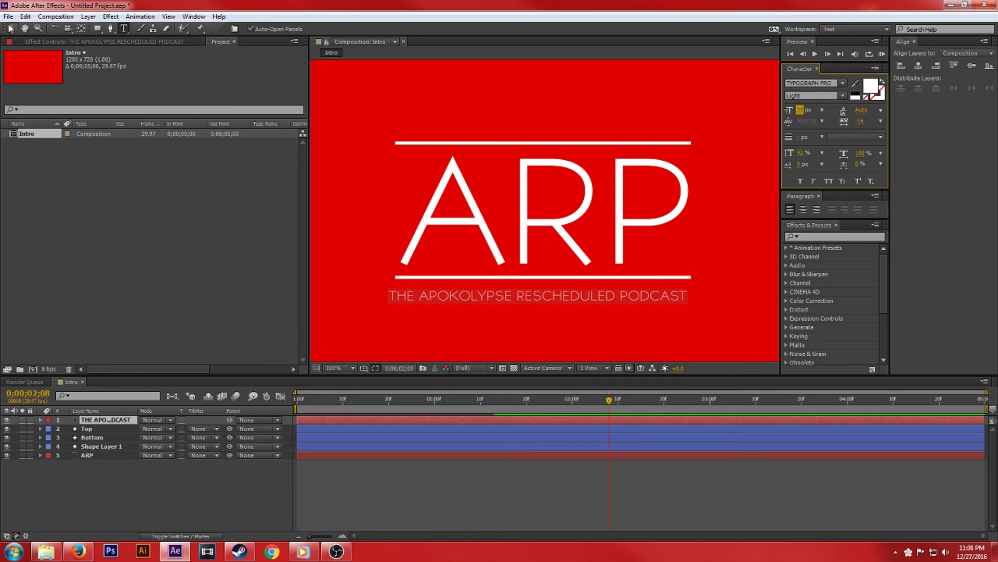
left_click(11, 28)
left_click_drag(513, 298, 517, 294)
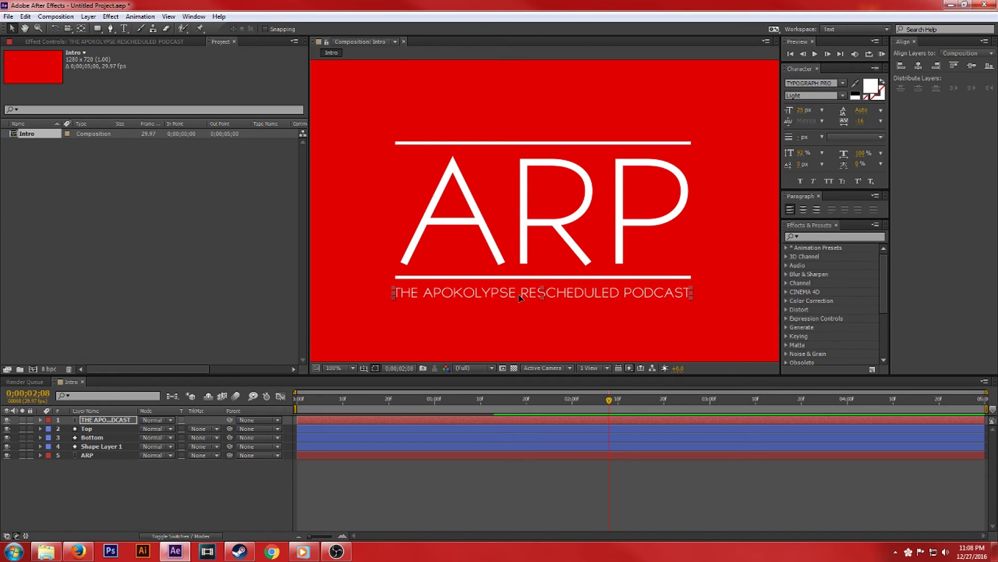
left_click(499, 321)
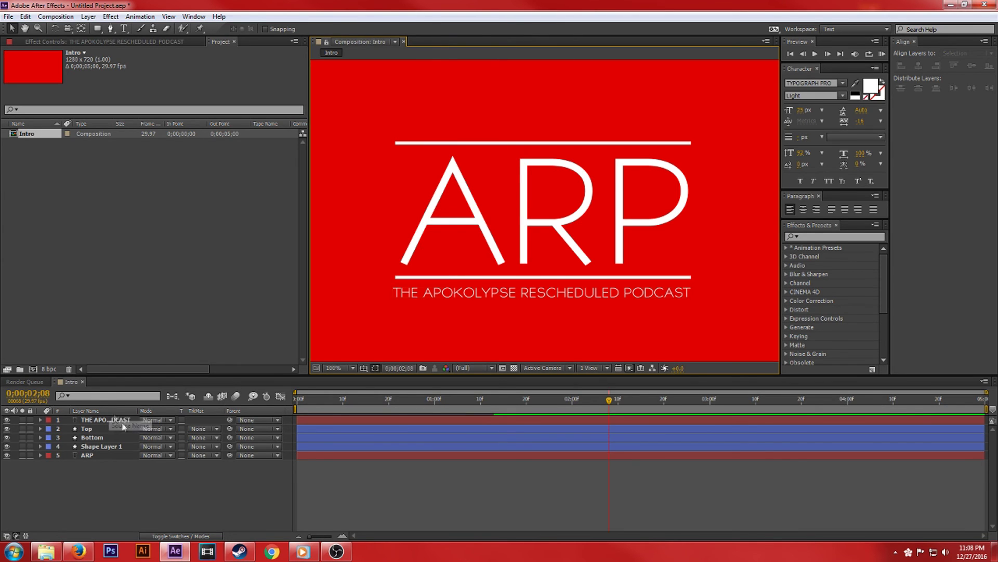
- Add a white solid layer and squash it into a thin bar over the subtitle below ARP
left_click(97, 29)
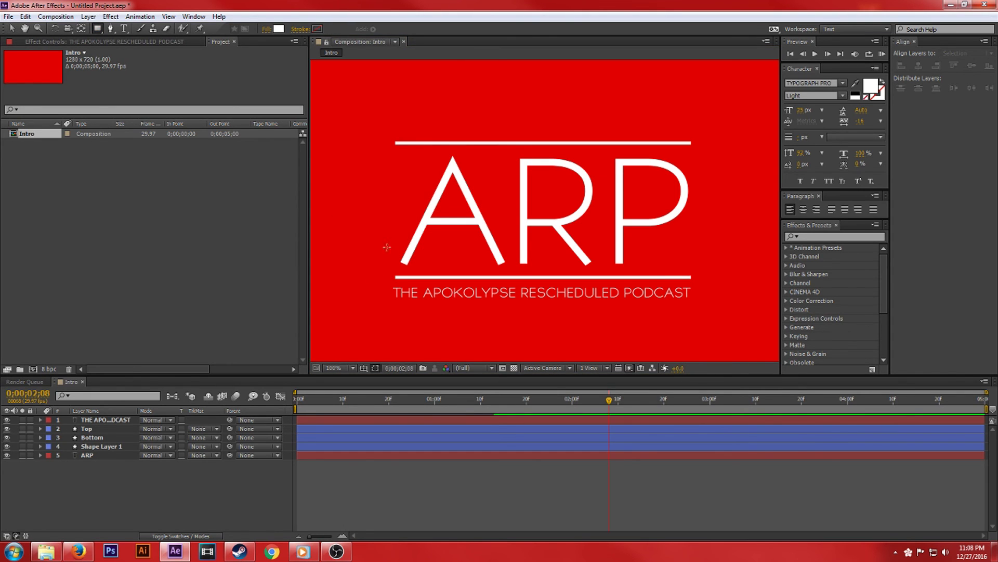
scroll(387, 248, "down", 2)
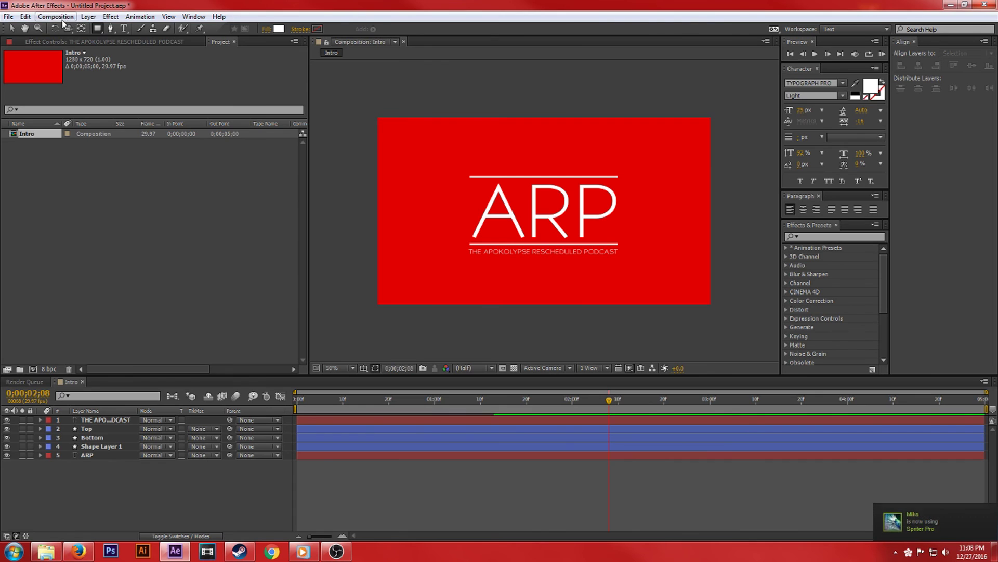
left_click(88, 16)
mouse_move(172, 28)
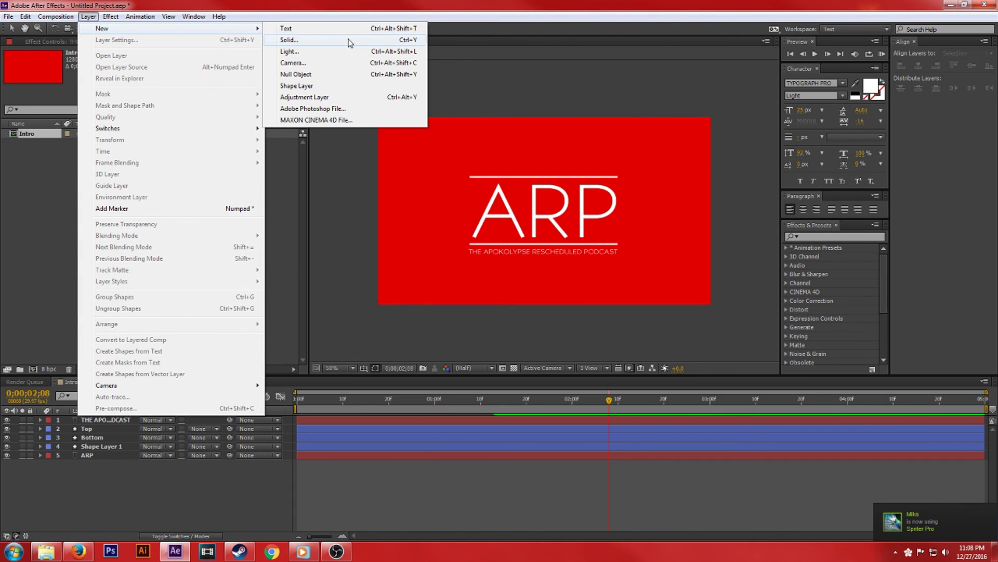
left_click(343, 40)
left_click(425, 373)
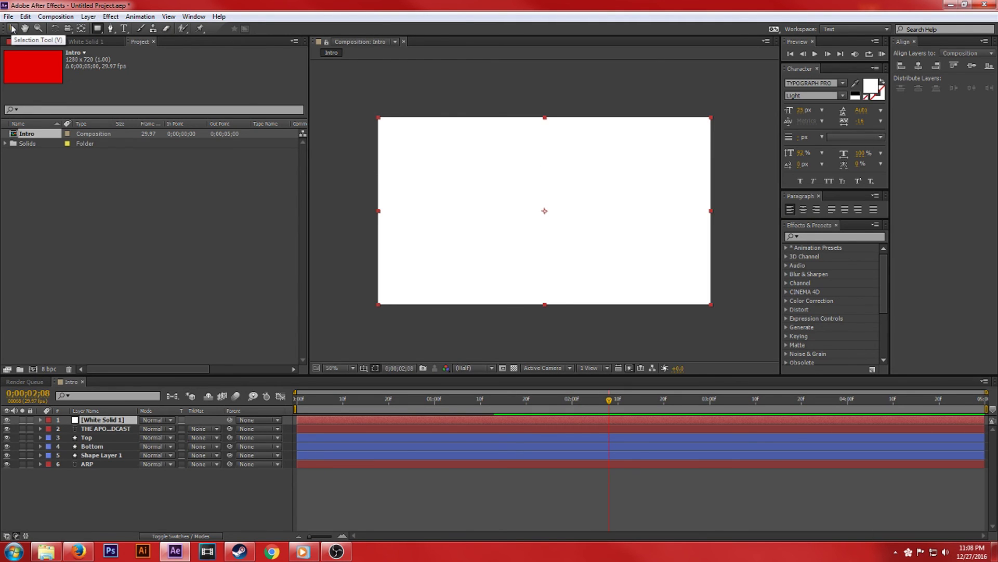
left_click(12, 29)
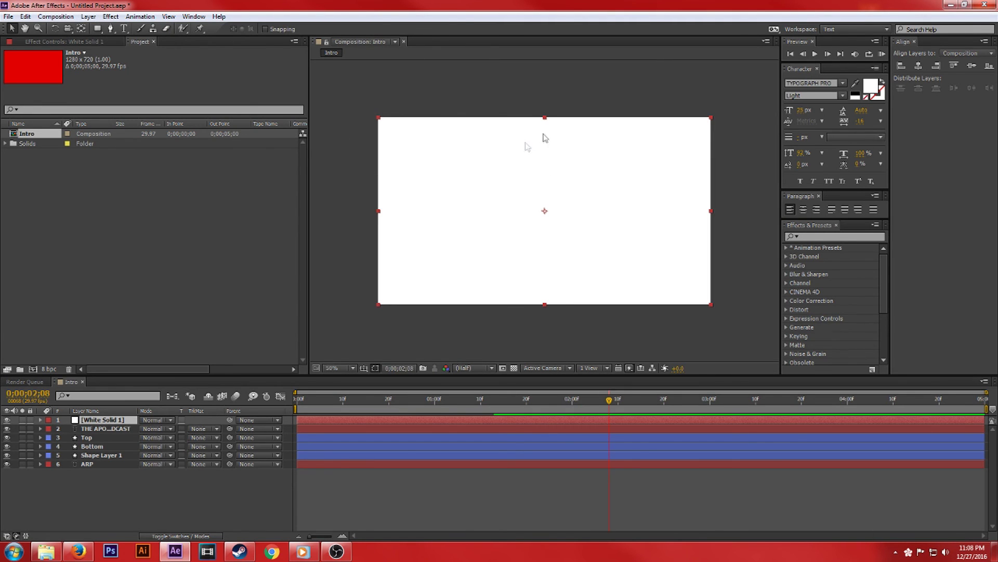
left_click_drag(545, 121, 546, 259)
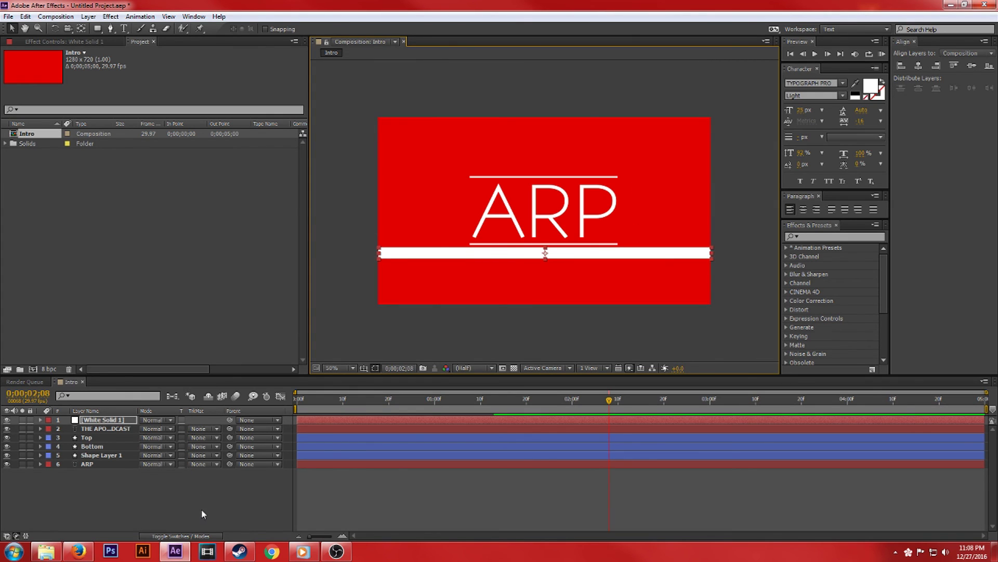
- Set the subtitle layer's track matte to Alpha Matte 'White Solid 1'
left_click(111, 429)
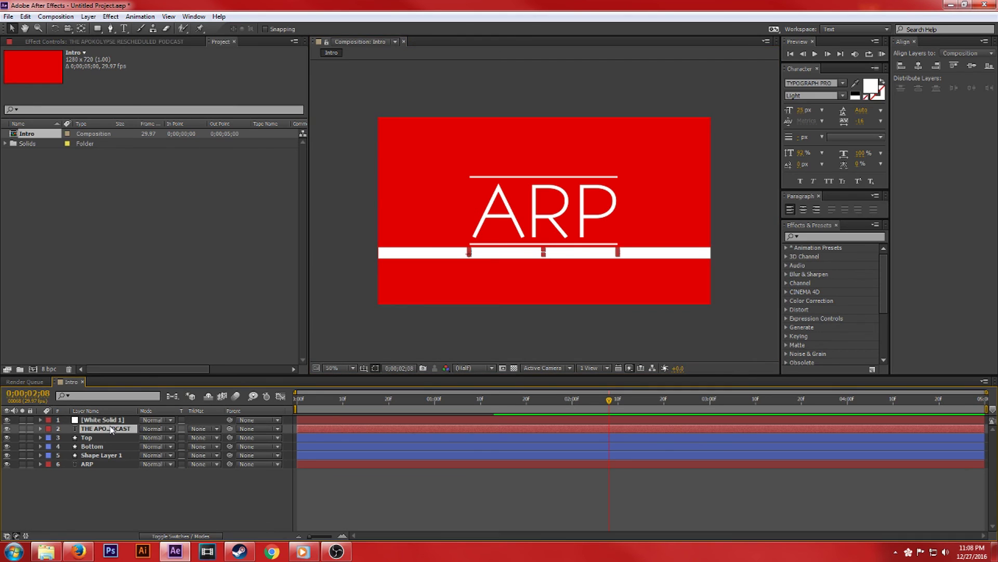
left_click(215, 427)
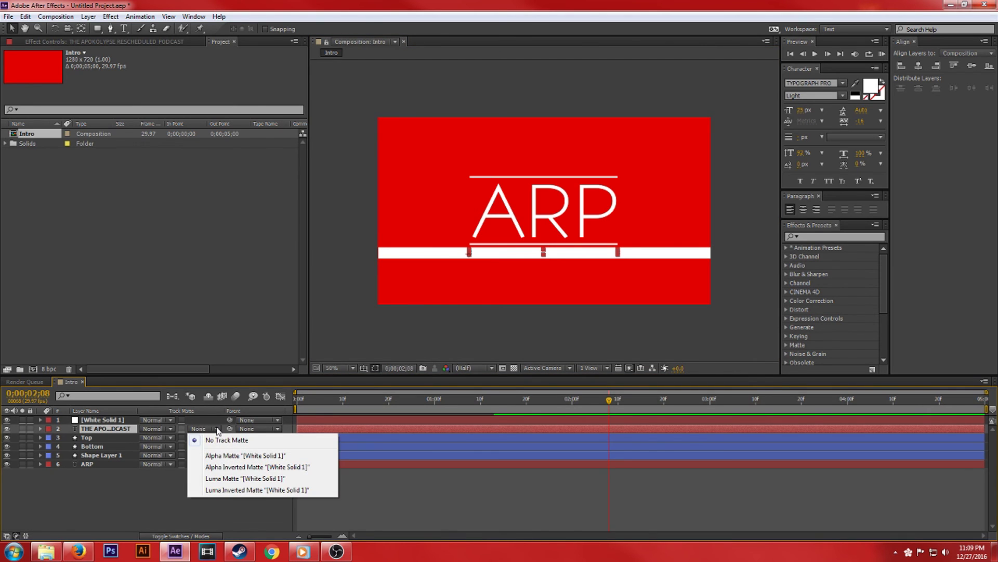
left_click(237, 457)
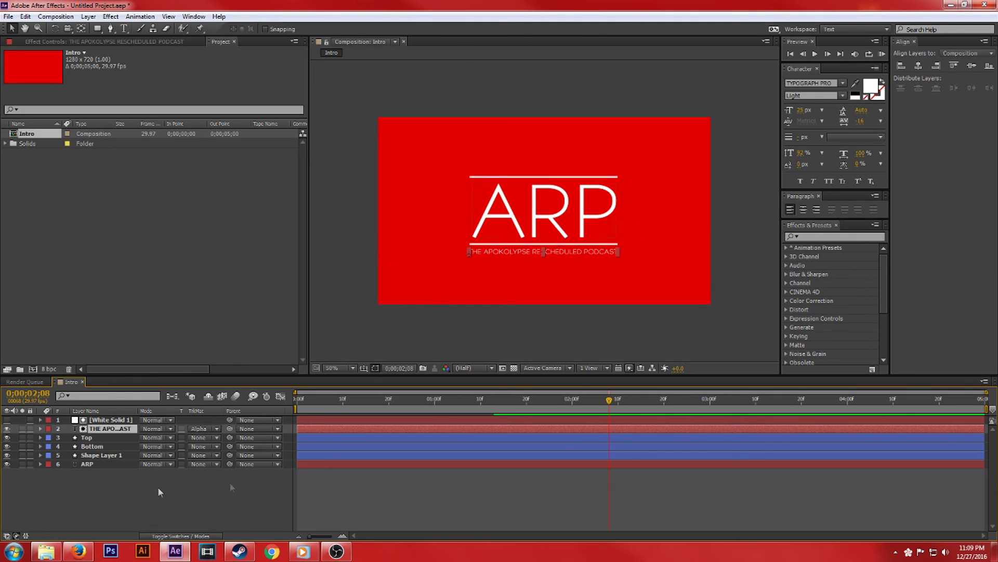
- Nudge the subtitle text slightly lower within the matte strip
left_click(169, 537)
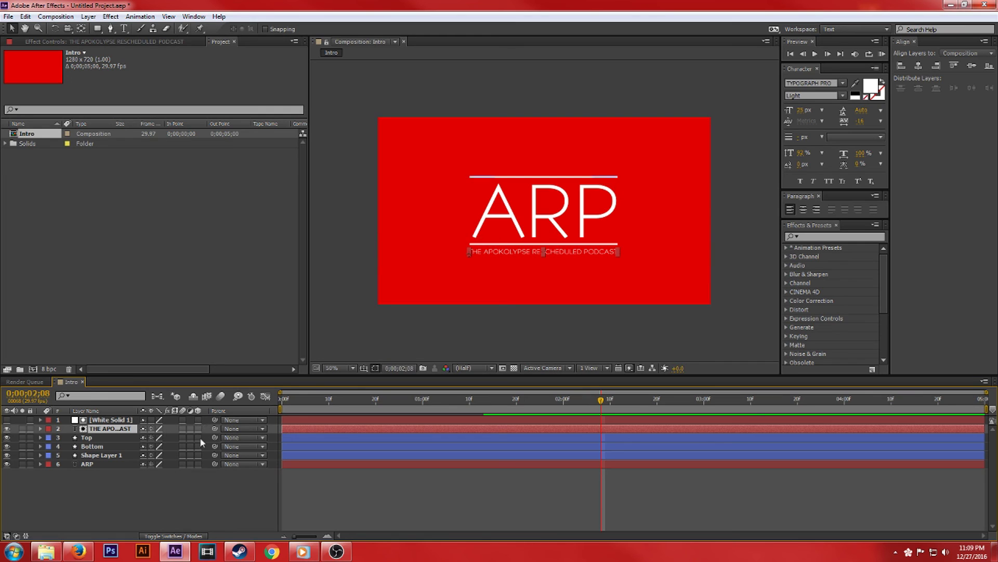
left_click(200, 537)
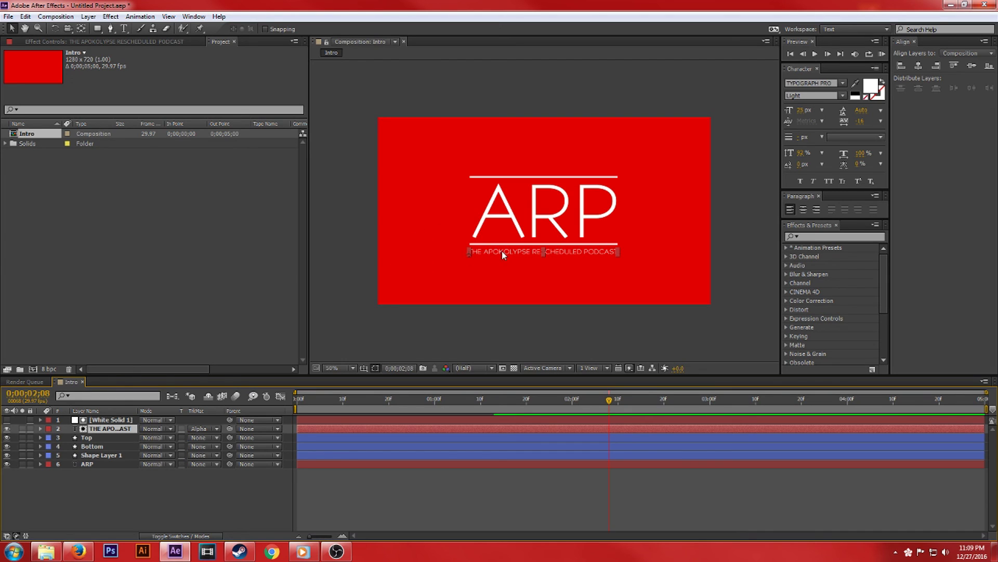
left_click_drag(504, 254, 507, 251)
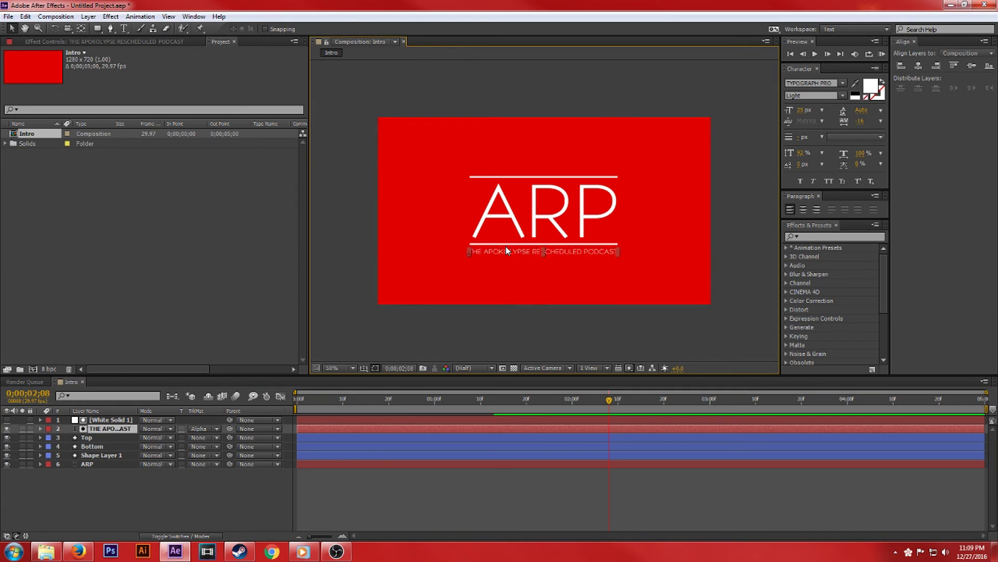
- Reveal the layers' keyframes and start a subtitle Position keyframe where the line animation ends
left_click(102, 431)
key("p")
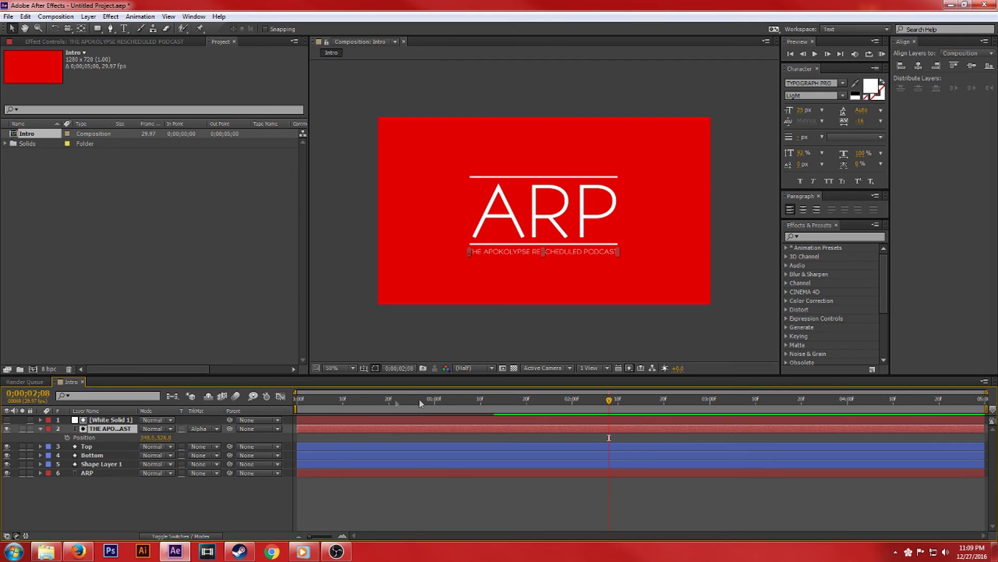
left_click_drag(124, 496, 89, 447)
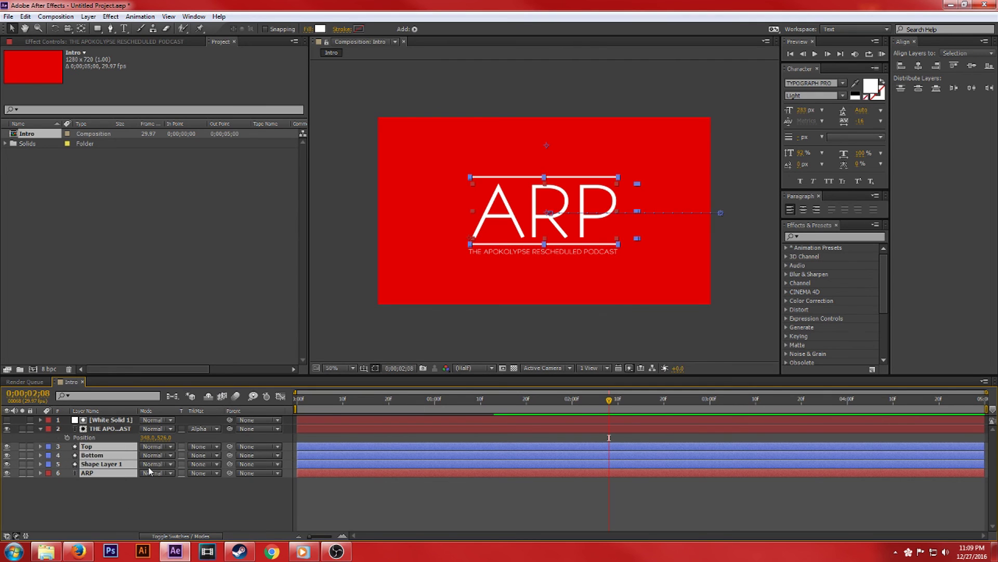
key("u")
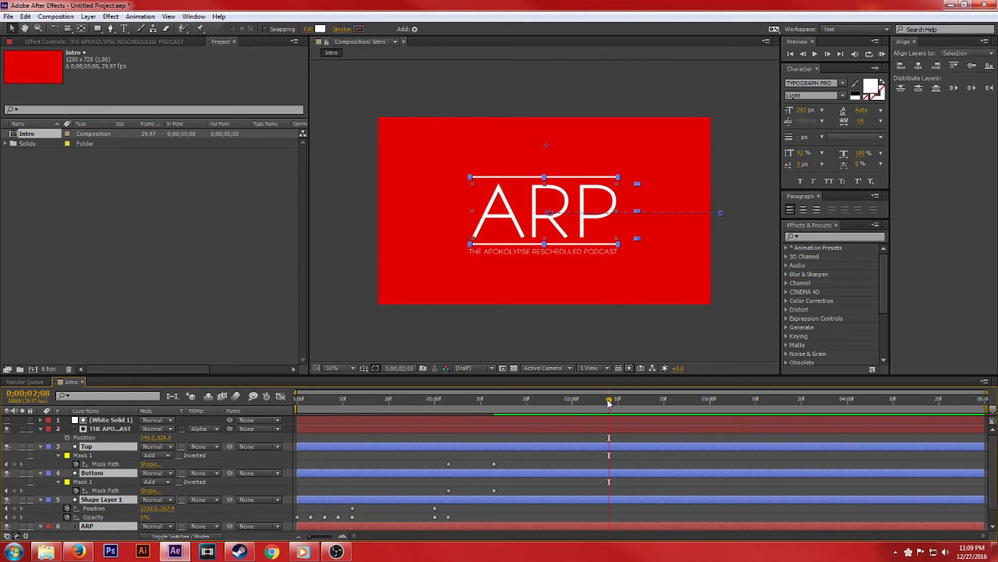
left_click_drag(608, 401, 493, 420)
left_click(68, 437)
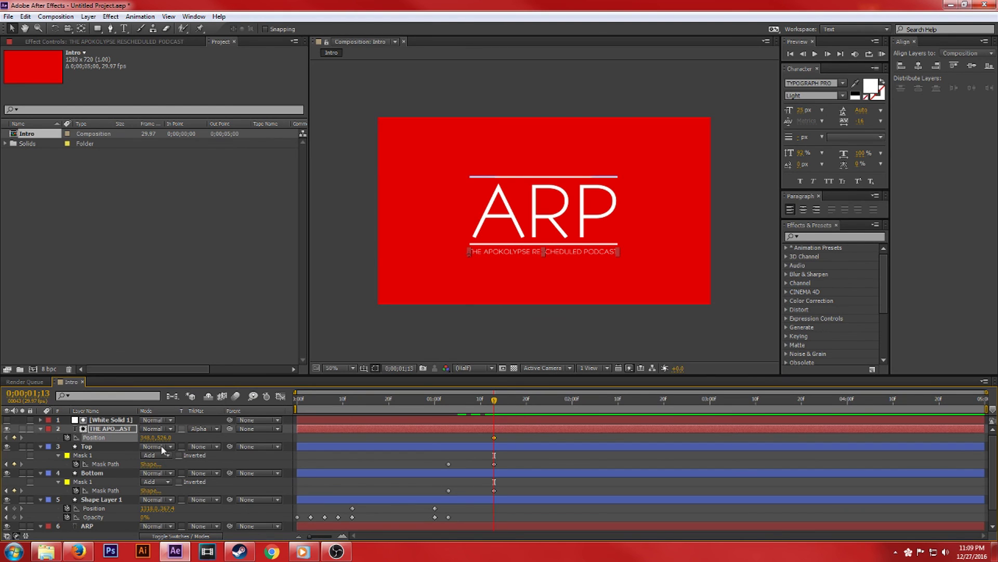
mouse_move(162, 438)
left_mouse_down()
mouse_move(138, 446)
mouse_move(191, 435)
mouse_move(146, 440)
left_mouse_up()
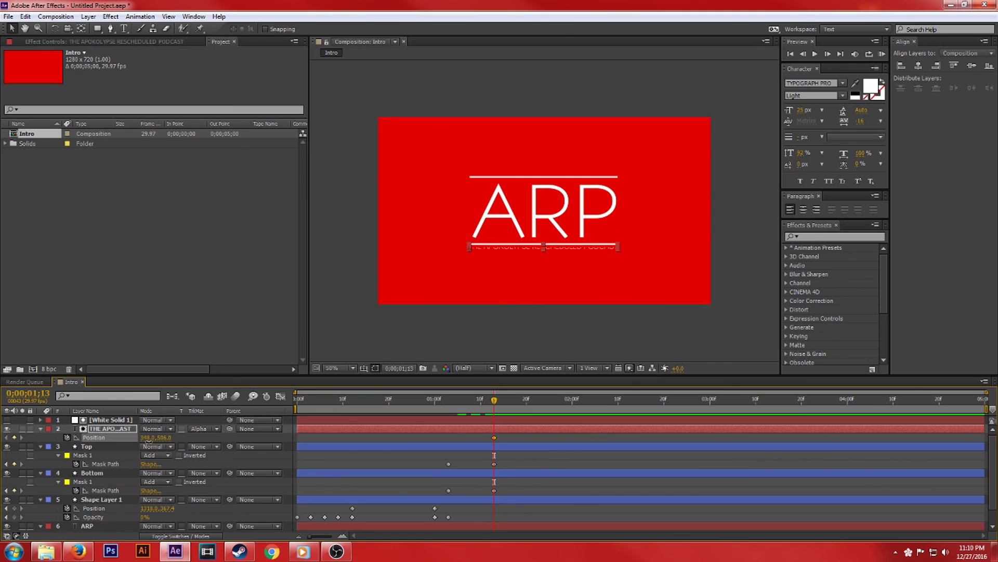
- Raise the White Solid 1 matte bar slightly so the whole subtitle shows
key("period")
key("period")
key("period")
key("period")
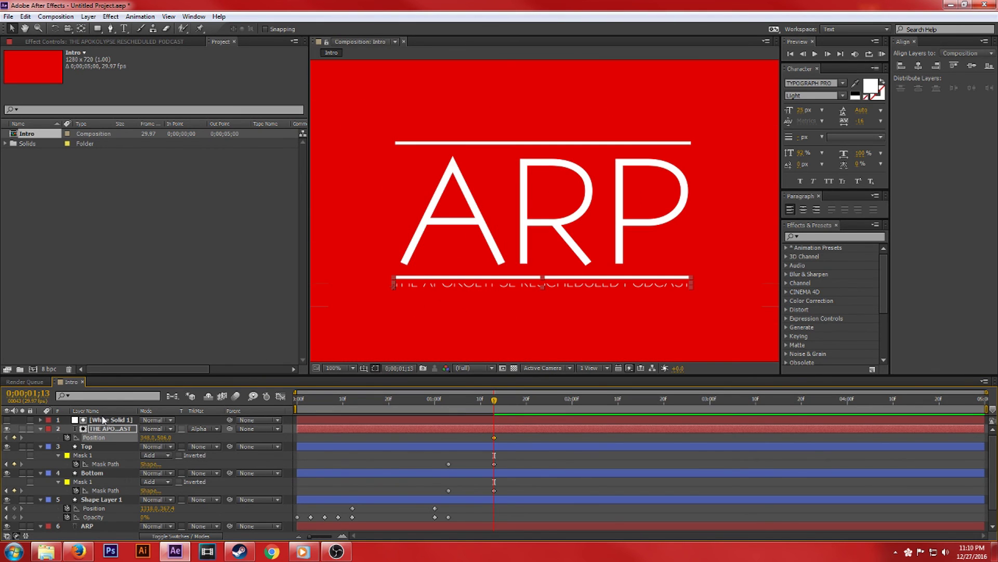
left_click(105, 421)
left_click_drag(491, 295, 491, 291)
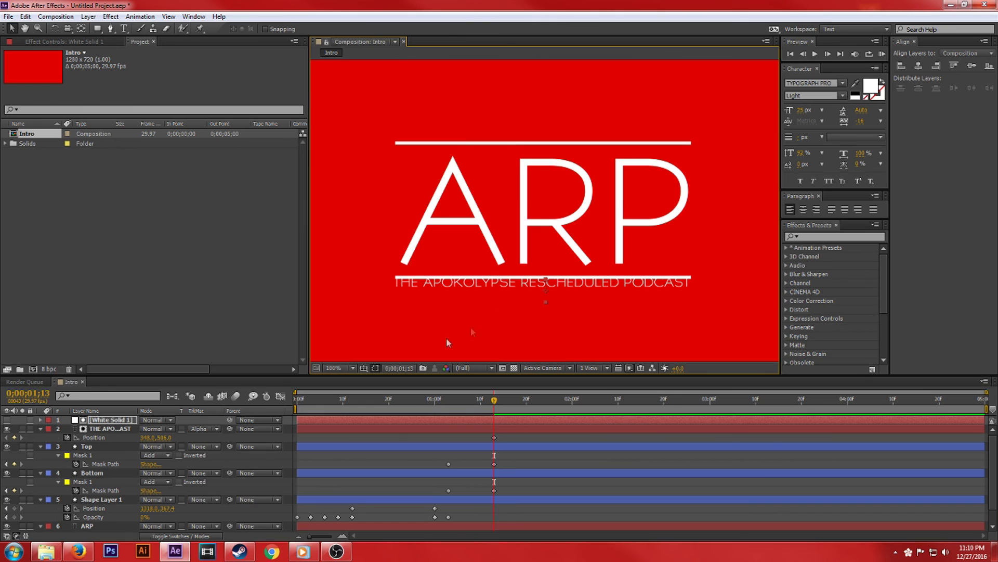
- Key the subtitle at Y 487 behind the line at 1;13 and Y 520 at 1;18
key("ctrl+Down")
mouse_move(499, 405)
left_mouse_down()
mouse_move(485, 404)
mouse_move(495, 404)
left_mouse_up()
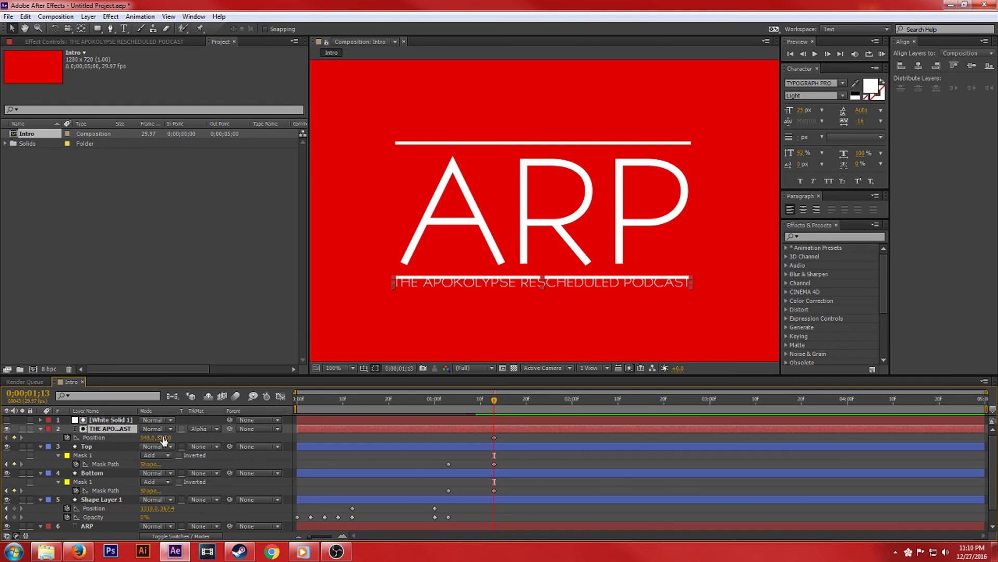
left_click_drag(164, 438, 149, 438)
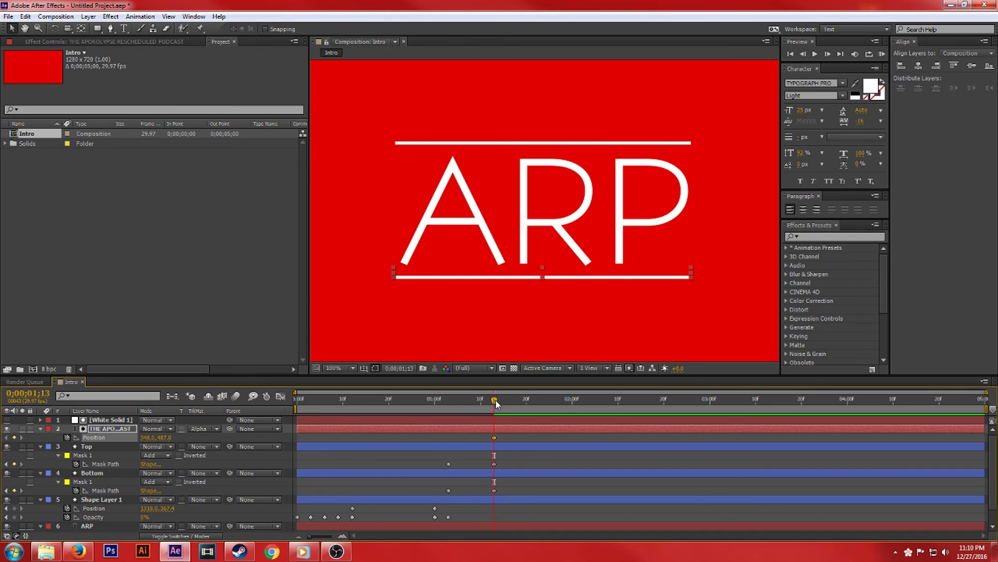
left_click_drag(495, 400, 517, 400)
left_click_drag(164, 437, 183, 440)
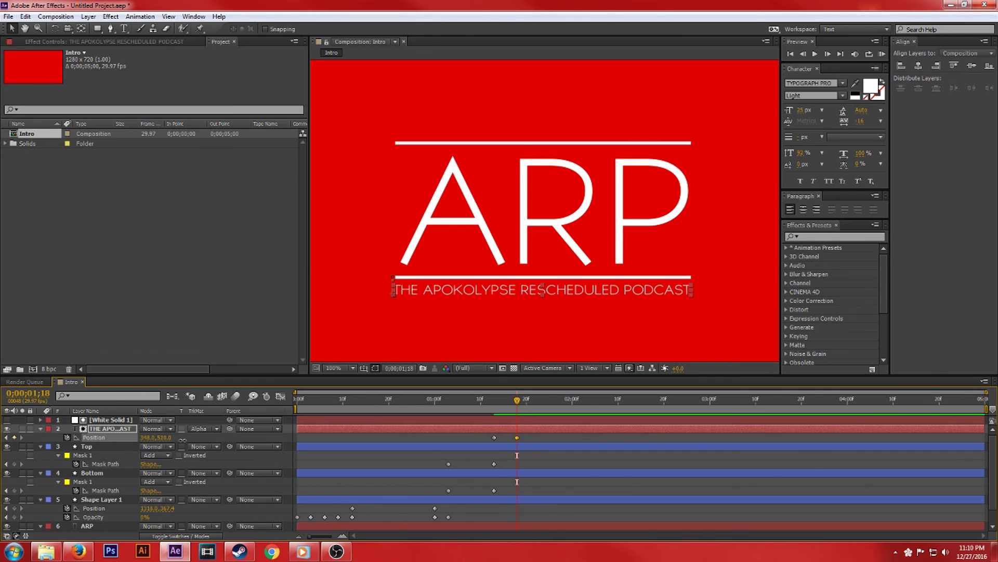
left_click_drag(518, 409, 513, 409)
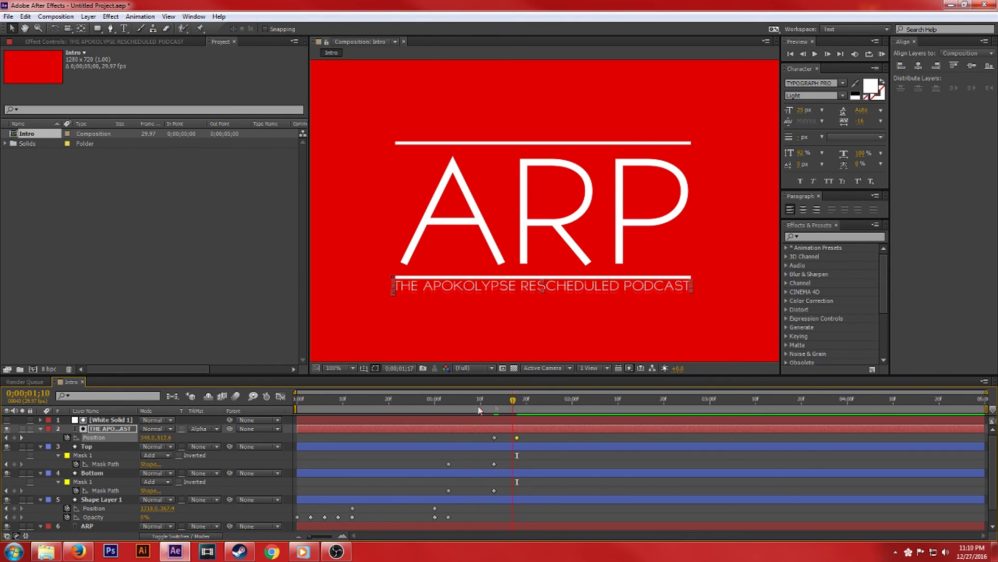
key("Home")
- Play back the intro animation from the Preview panel, then stop it
scroll(390, 416, "down", 2)
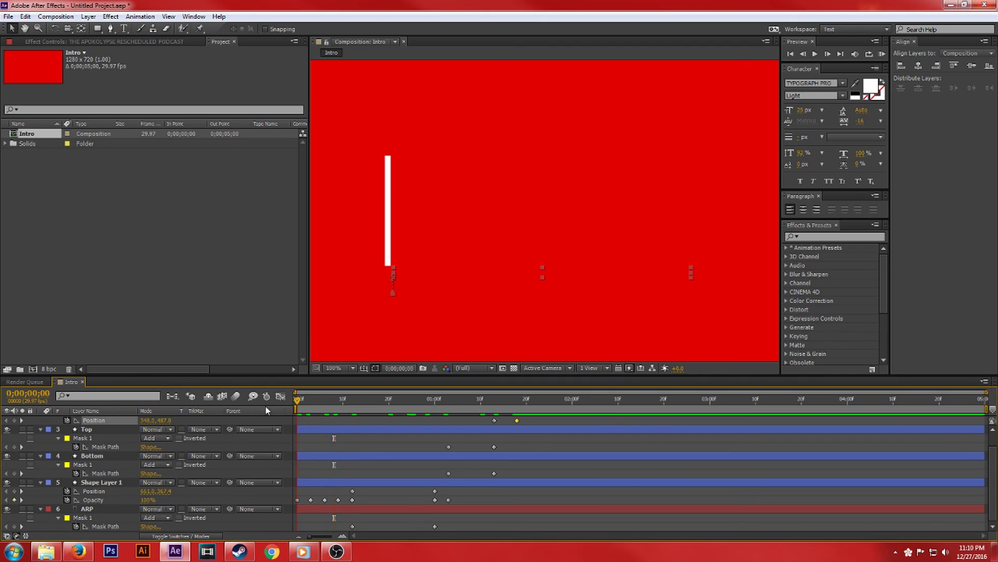
scroll(594, 216, "down", 2)
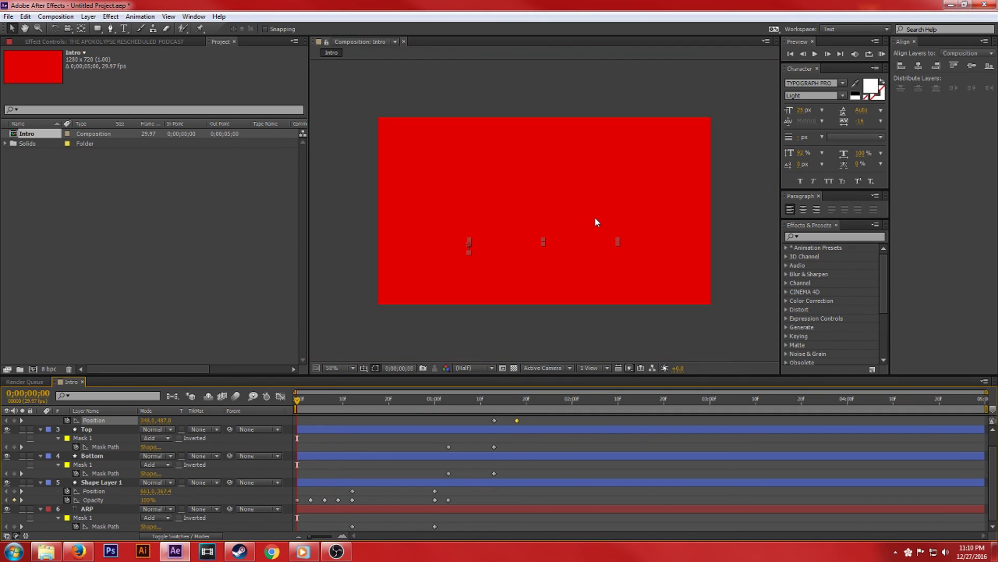
left_click(815, 54)
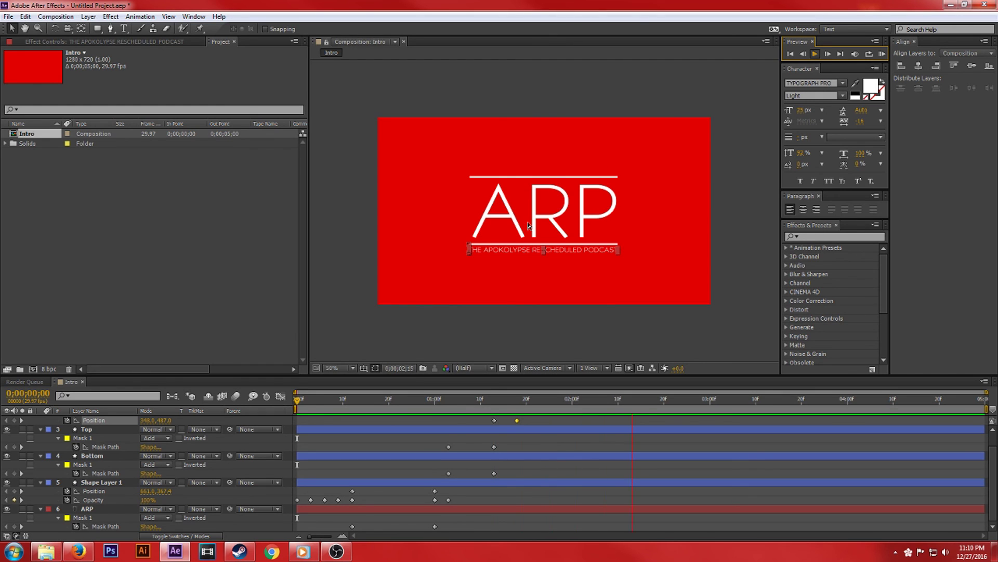
left_click(816, 54)
- Collapse the subtitle, Top, Bottom, Shape Layer 1 and ARP layers in the timeline
scroll(502, 266, "up", 2)
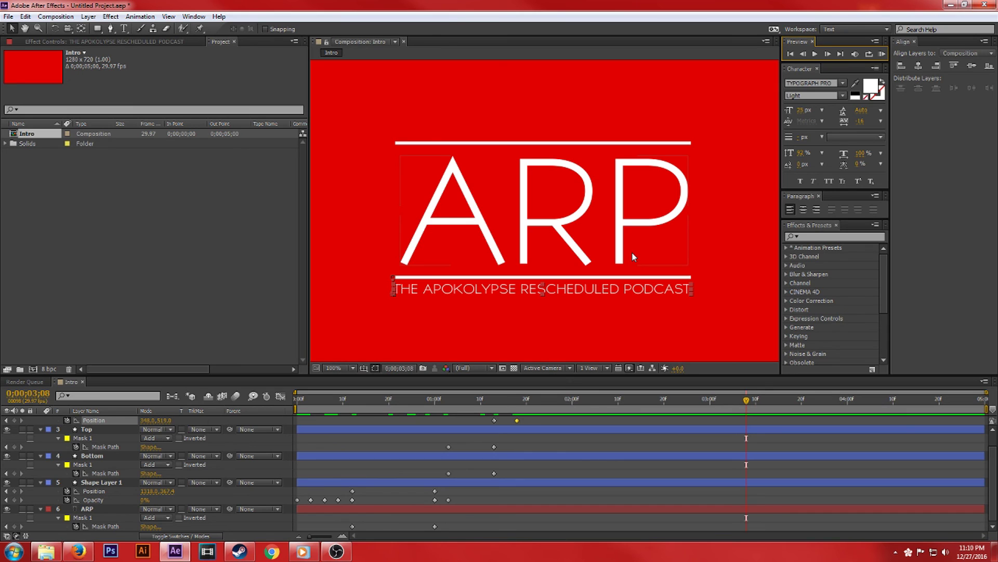
scroll(74, 433, "up", 1)
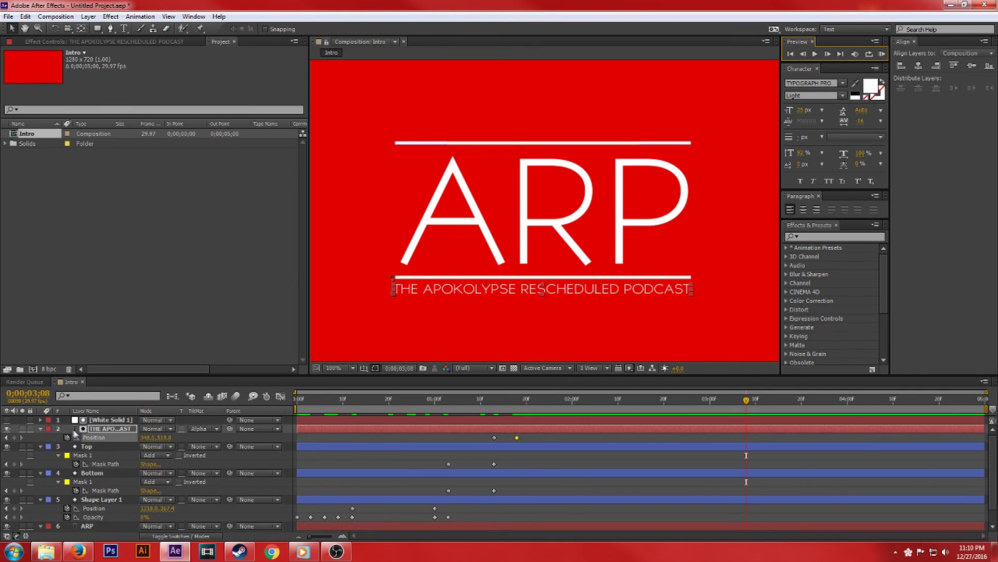
left_click(40, 428)
left_click(40, 438)
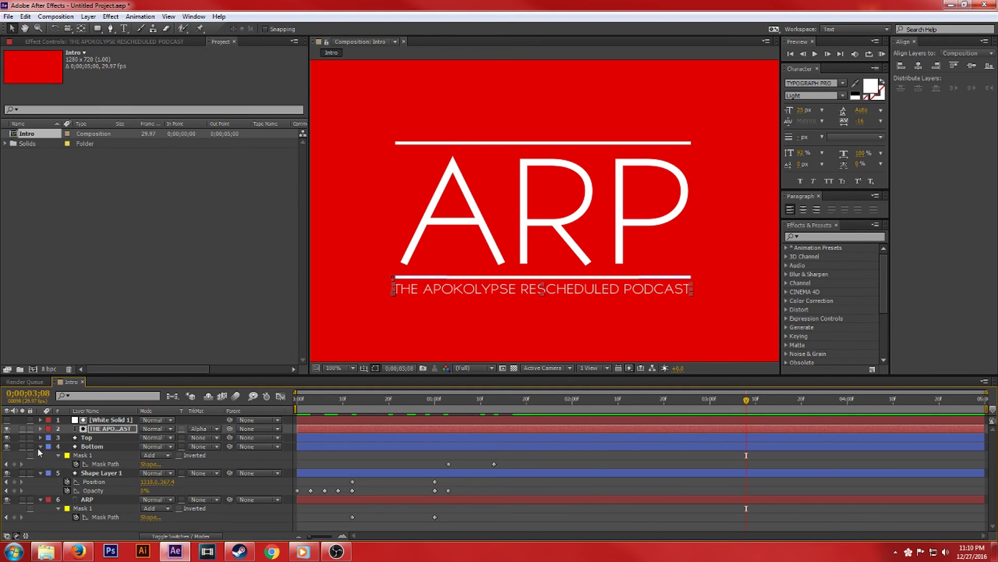
left_click(39, 448)
left_click(40, 455)
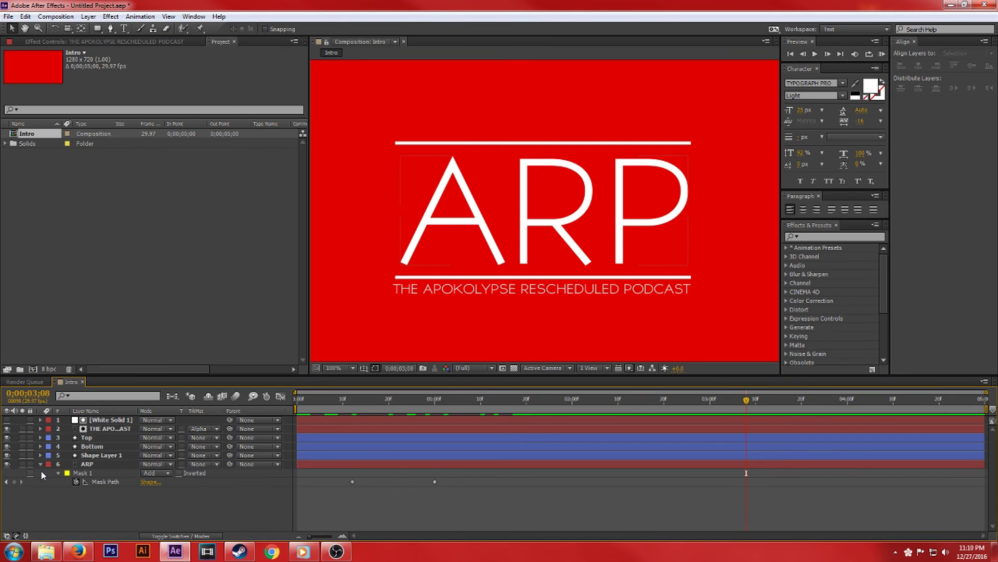
left_click(40, 464)
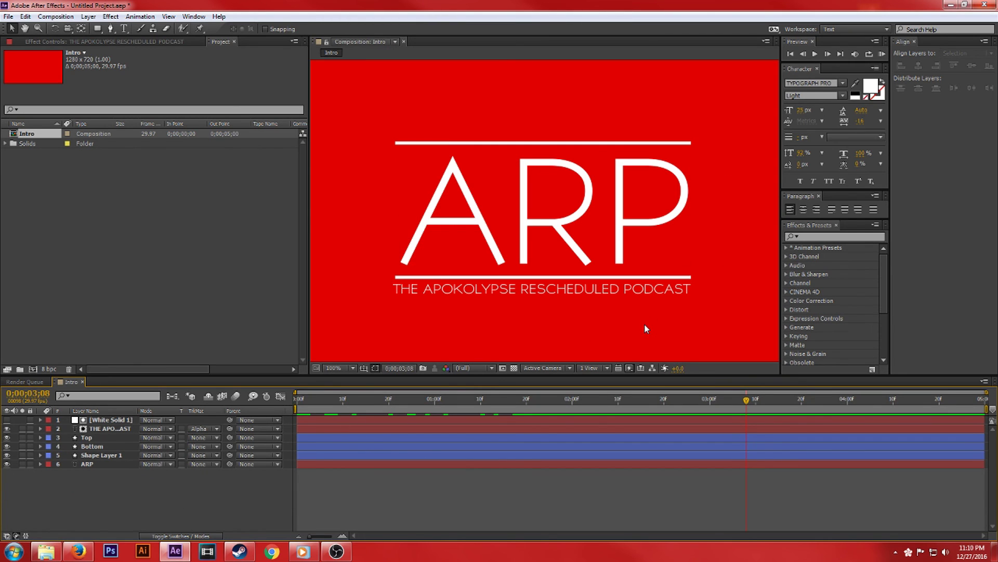